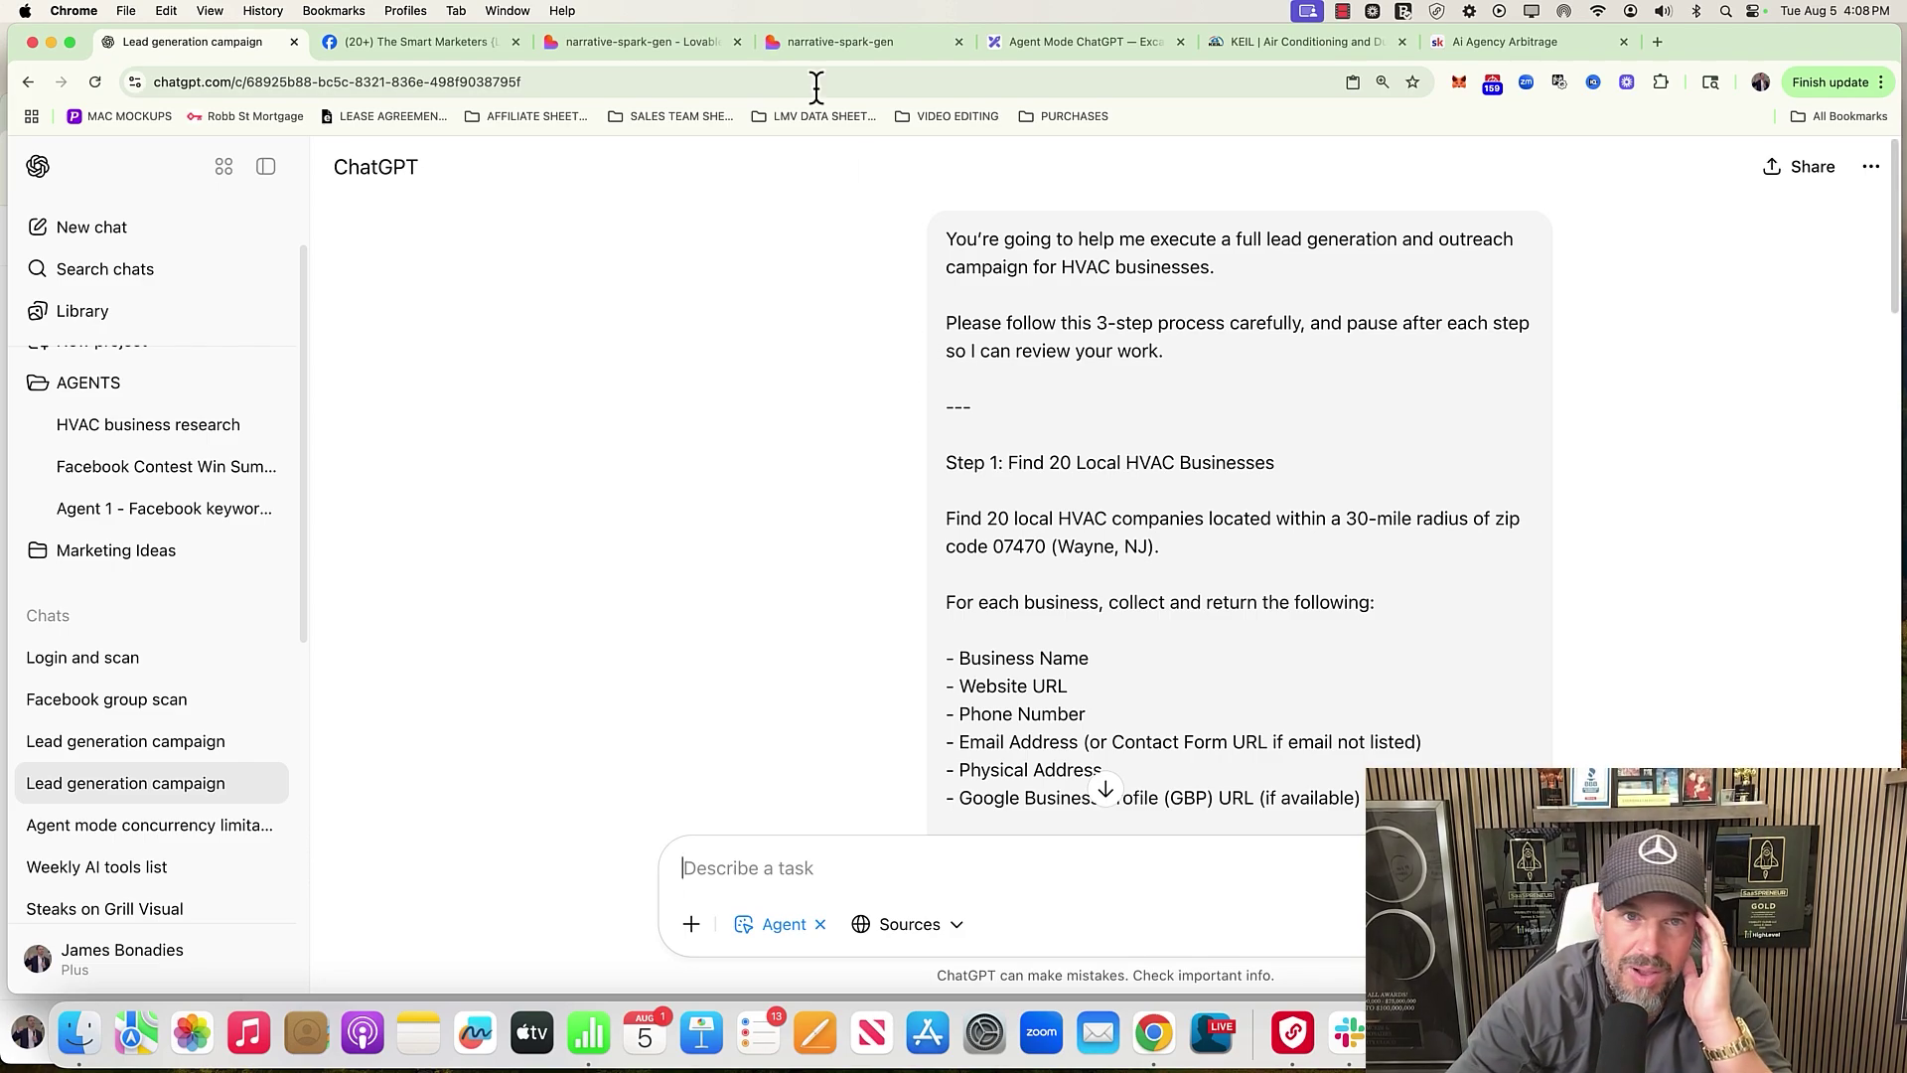
Open the narrative-spark-gen preview and highlight part of the main page heading
click(812, 42)
scroll(904, 459, up, 10)
drag(809, 241, 987, 209)
click(1240, 189)
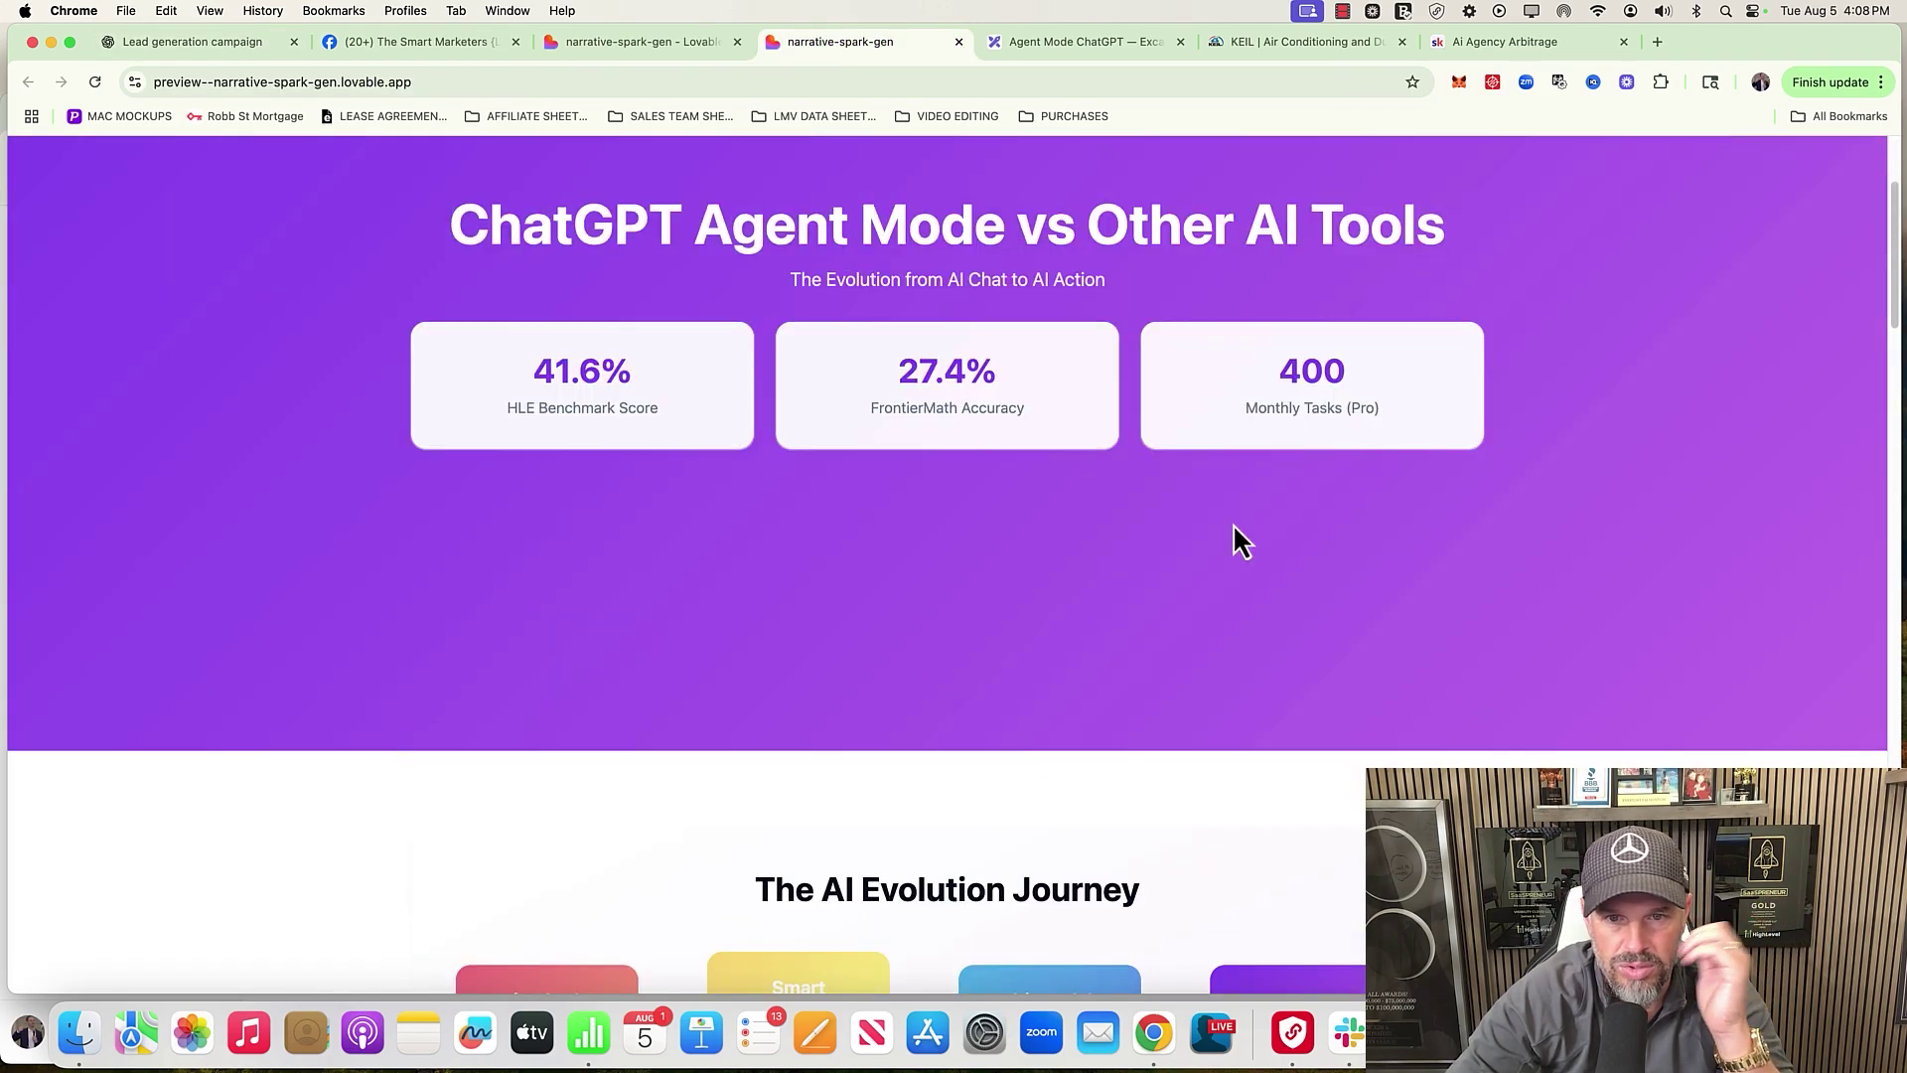
scroll(1201, 582, down, 5)
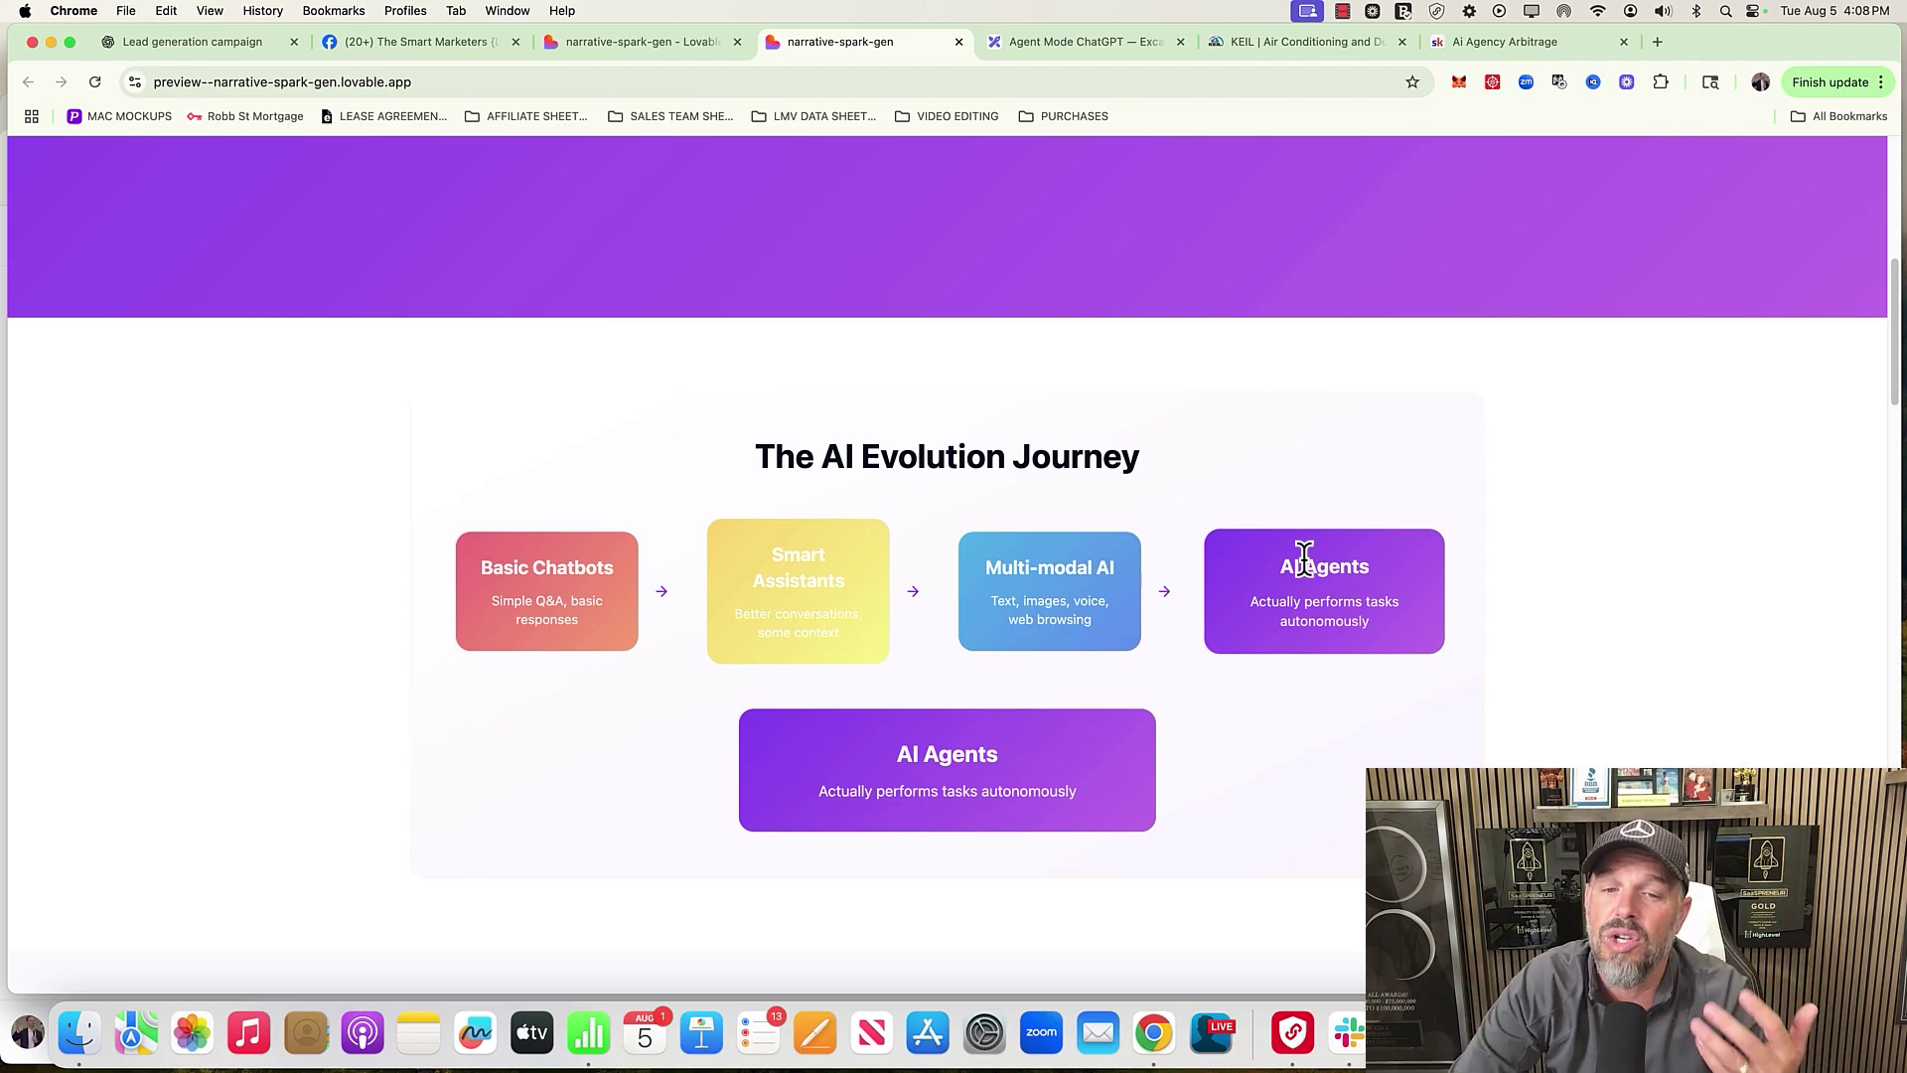
Scroll to the Key Difference card, highlighting 'Tell Me', the birthday party example and the card text
scroll(1311, 737, down, 4)
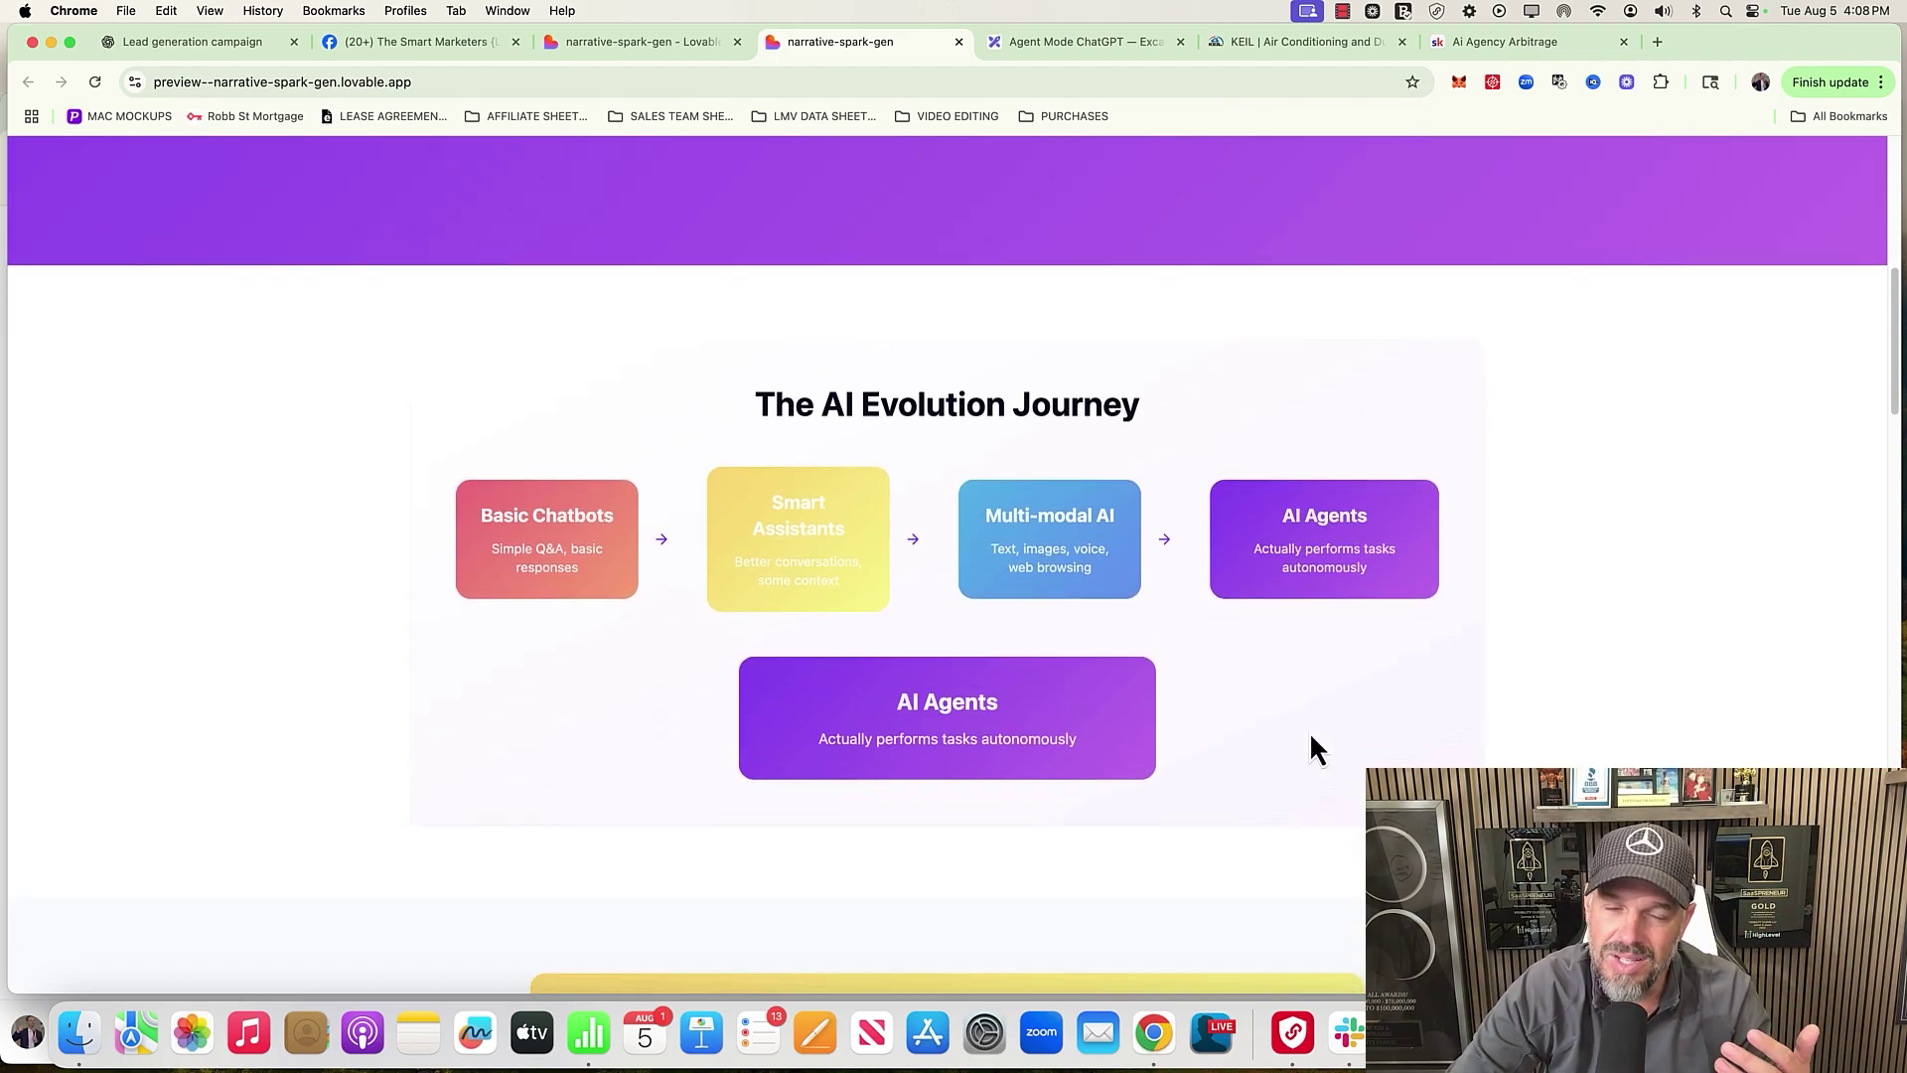
scroll(1311, 737, down, 2)
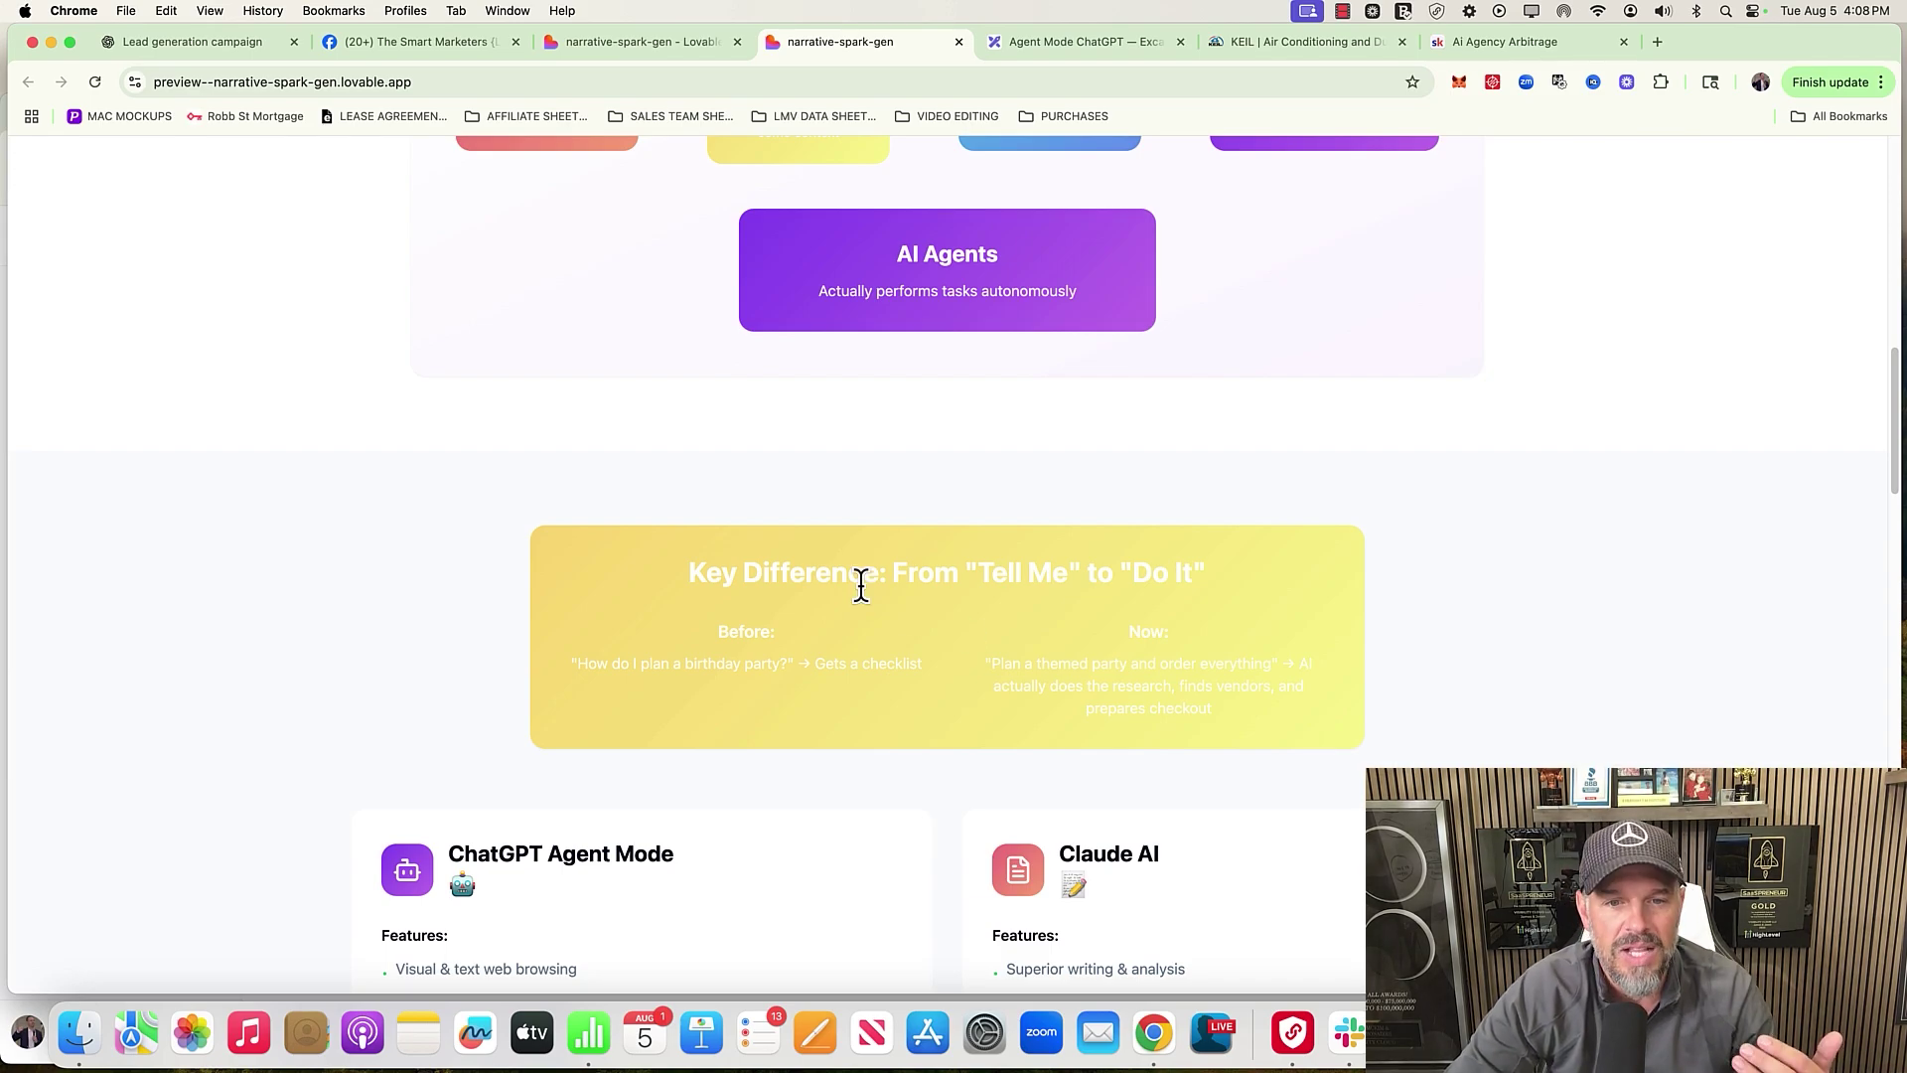
drag(990, 574, 1112, 553)
click(1159, 573)
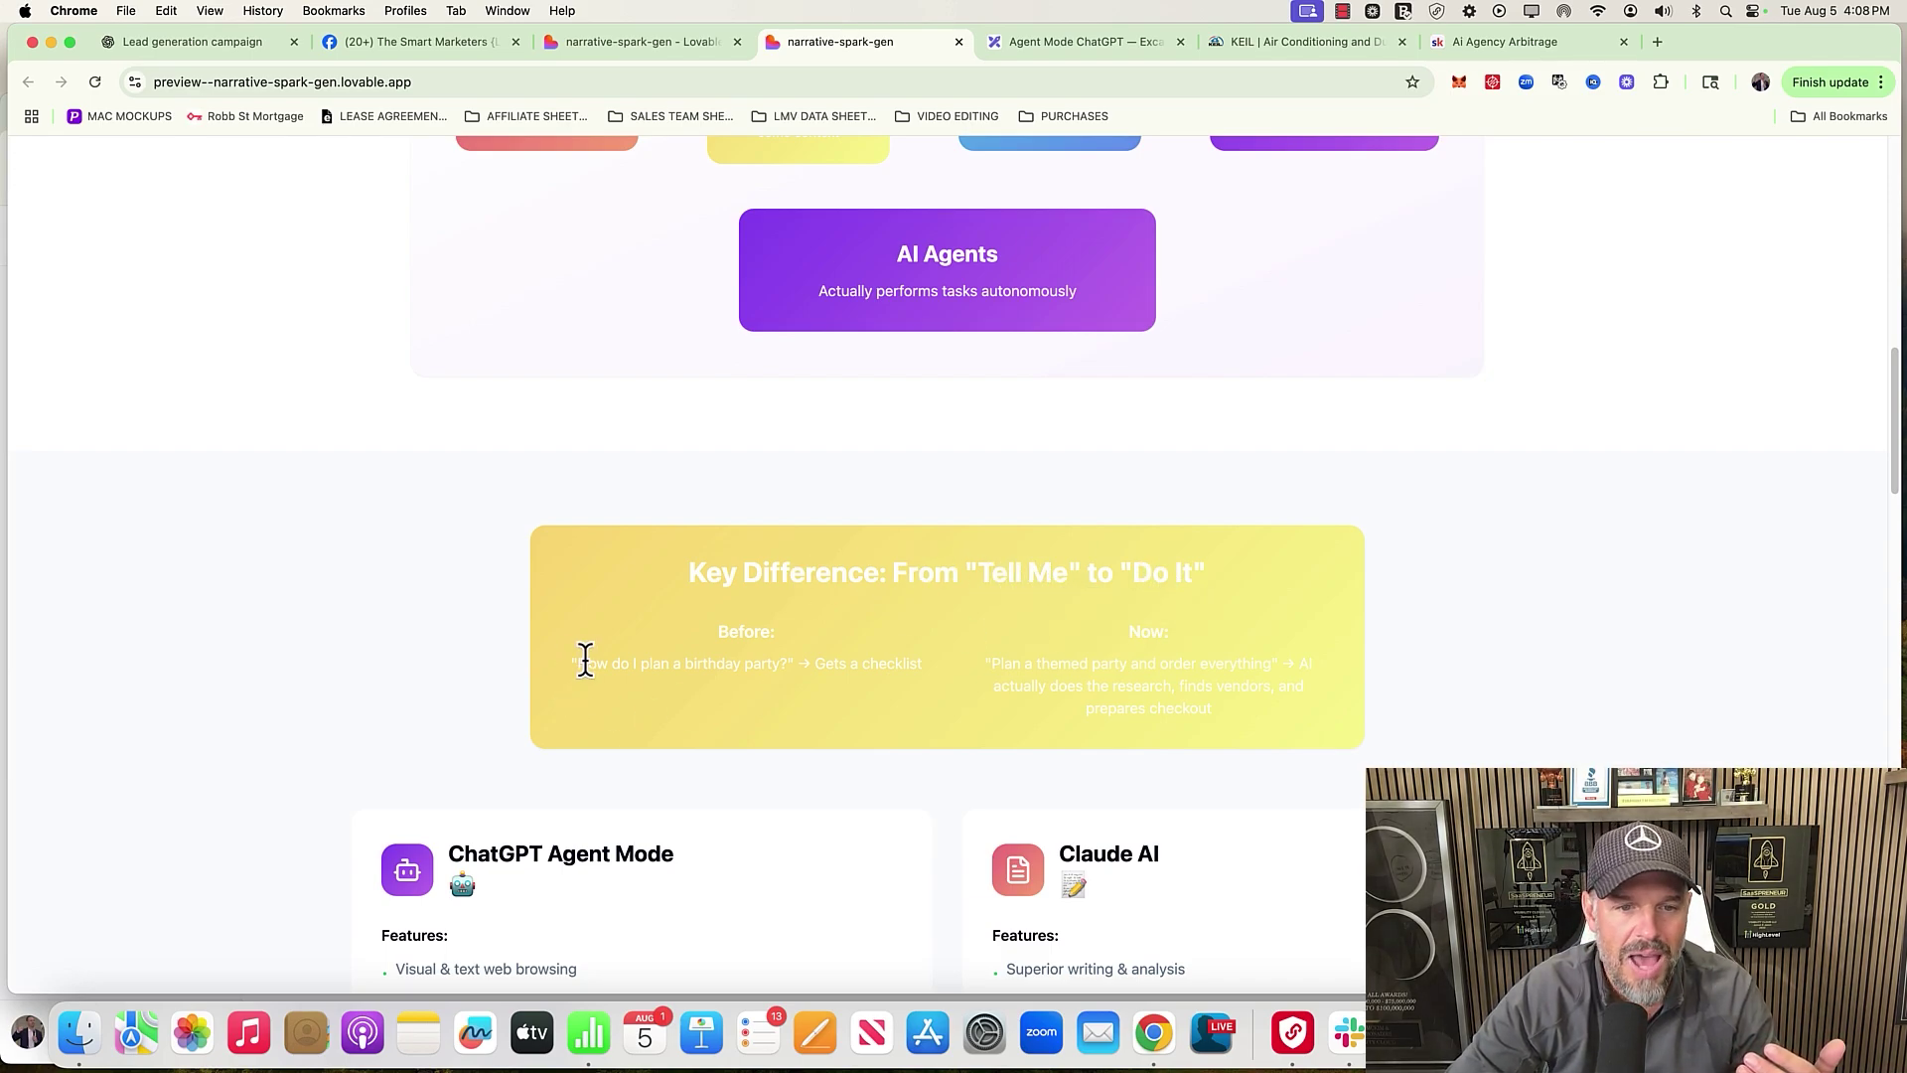
drag(584, 661, 887, 663)
triple_click(1129, 678)
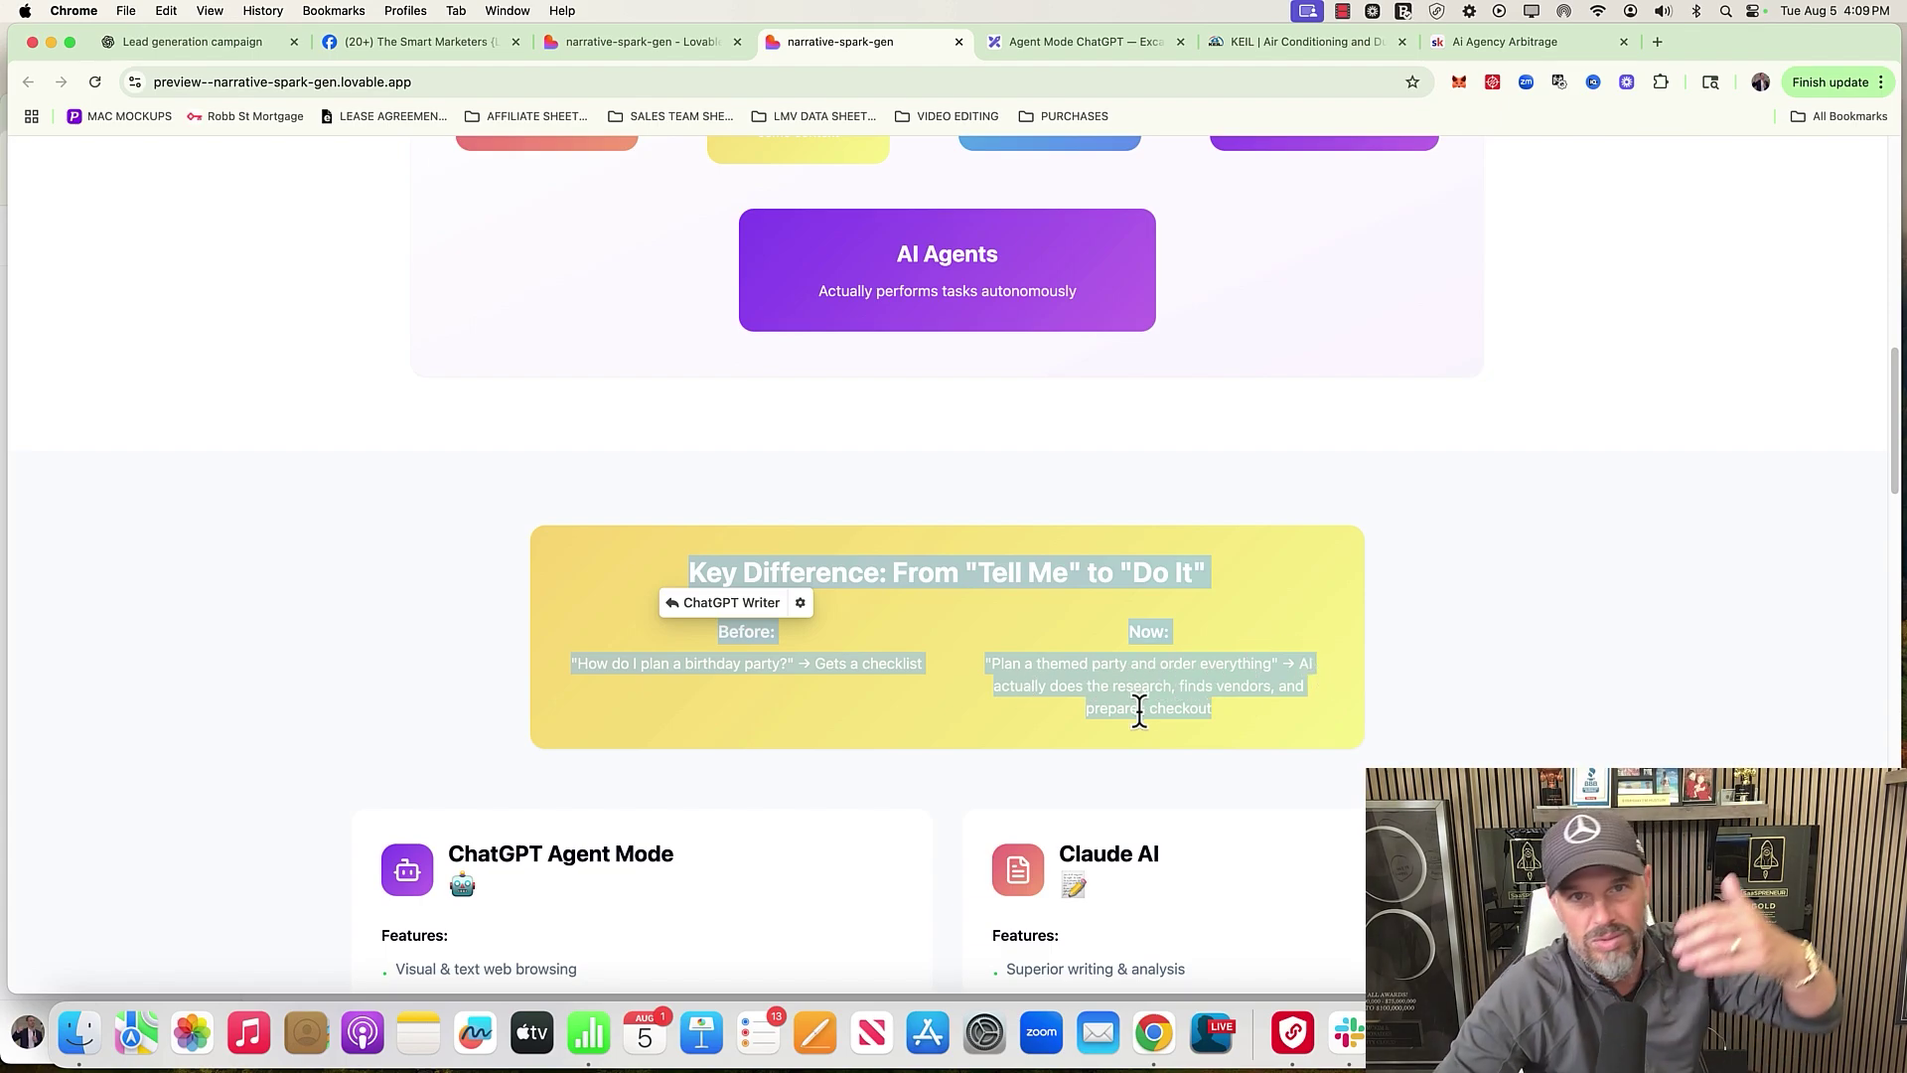
scroll(1139, 709, down, 5)
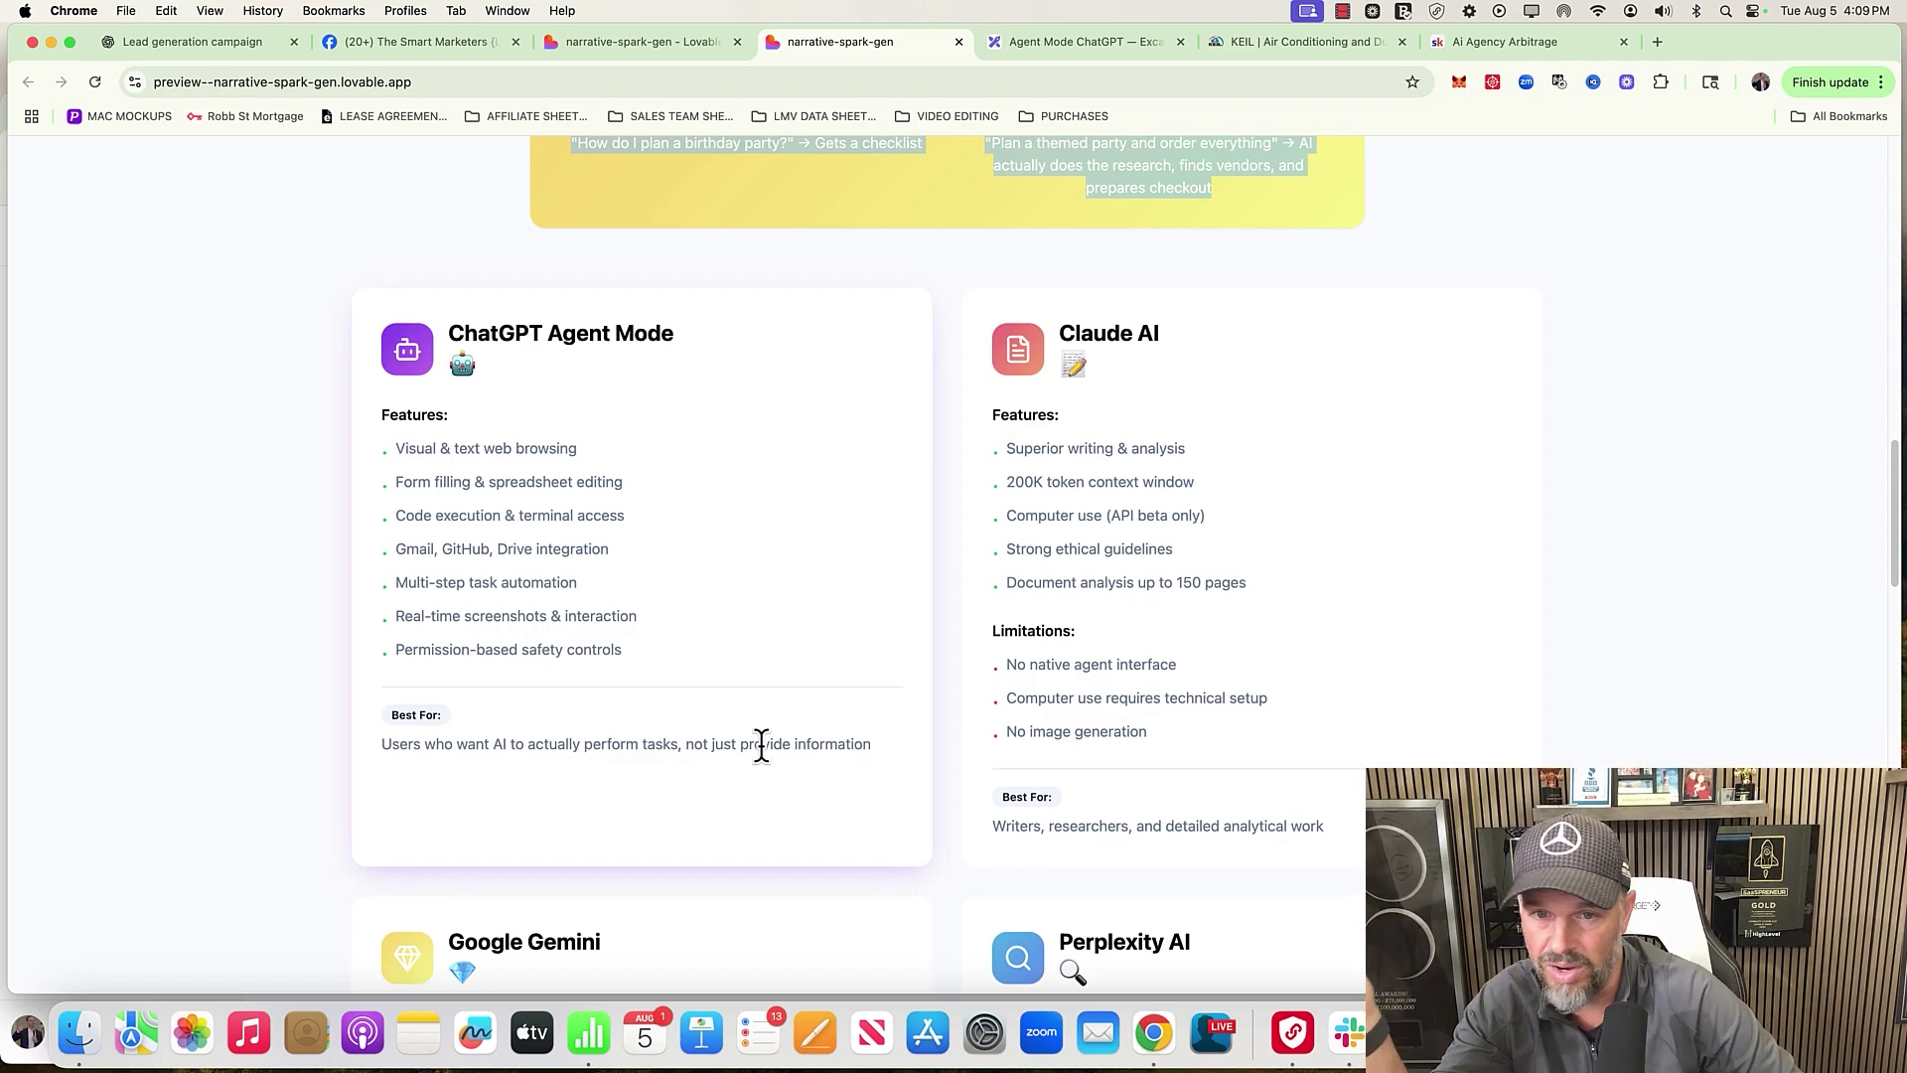
scroll(1348, 586, down, 5)
scroll(1348, 596, down, 5)
scroll(1302, 493, down, 5)
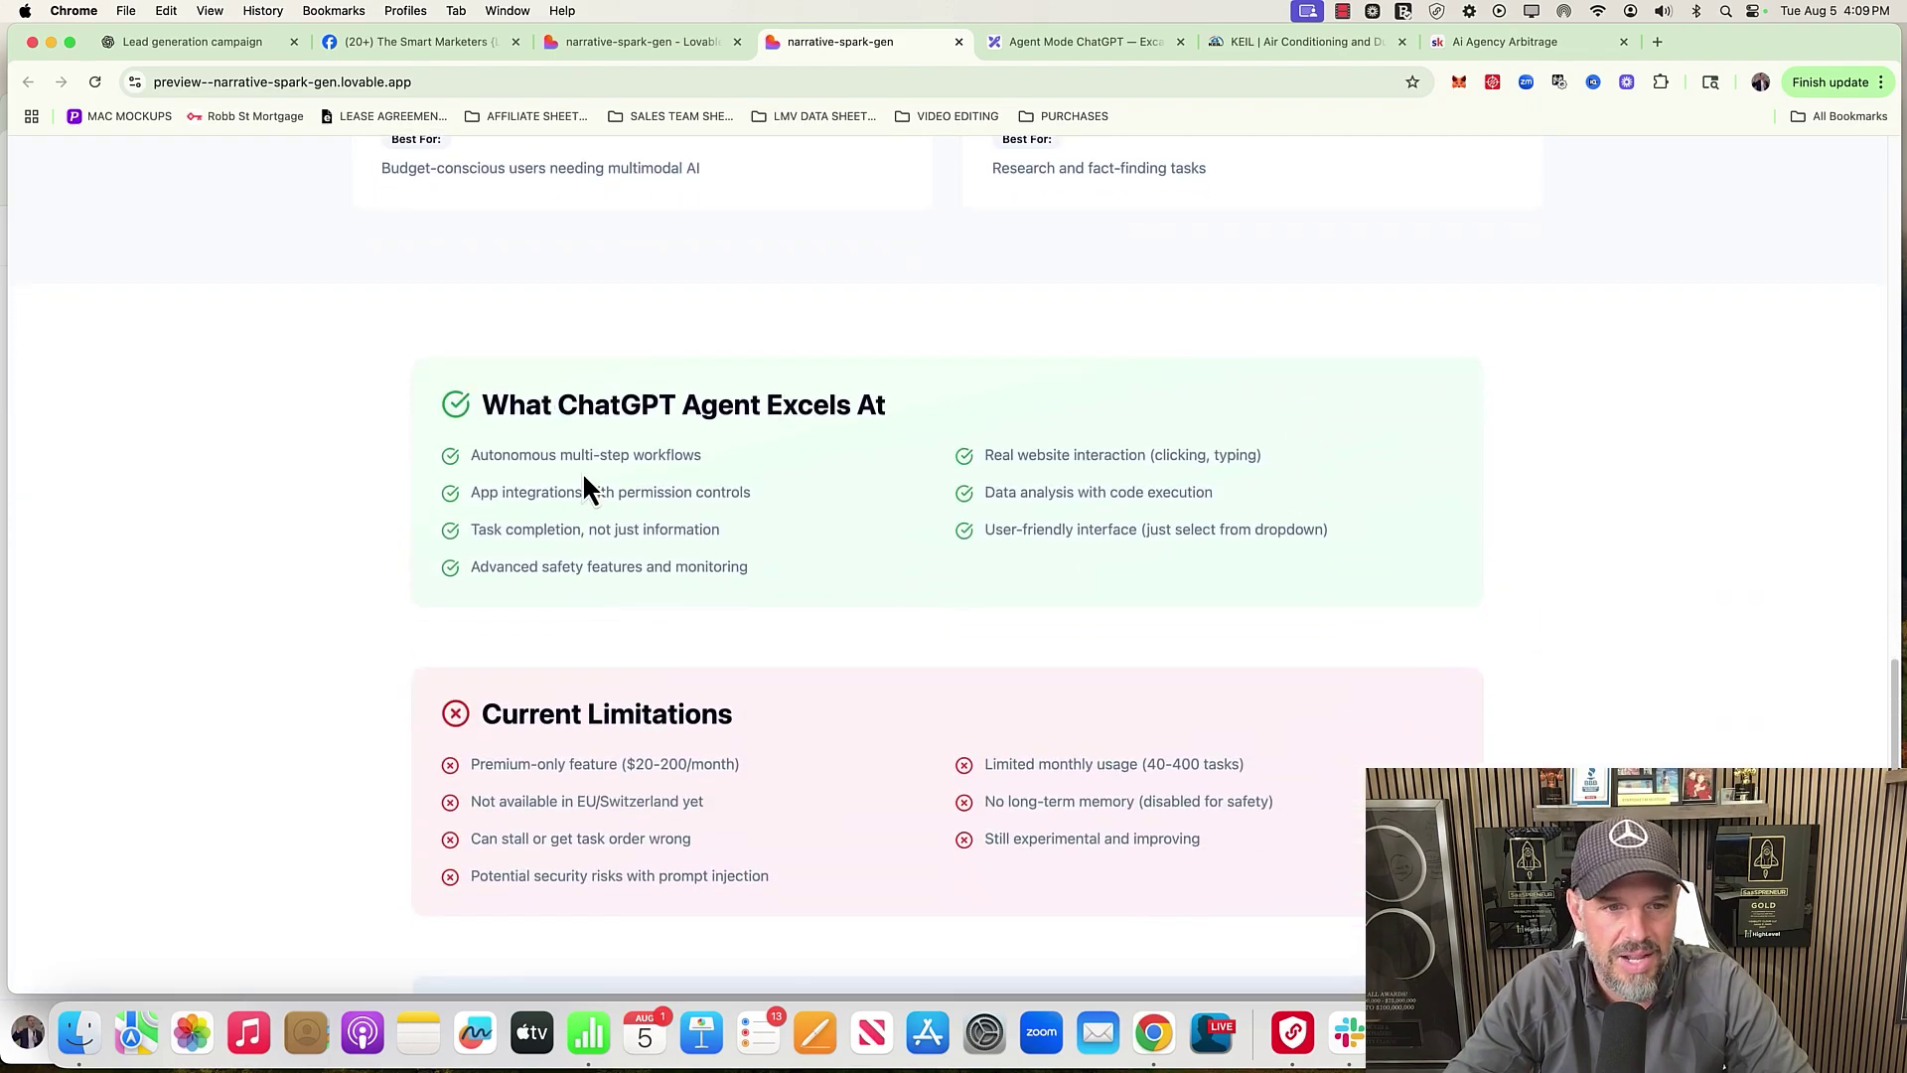
click(493, 491)
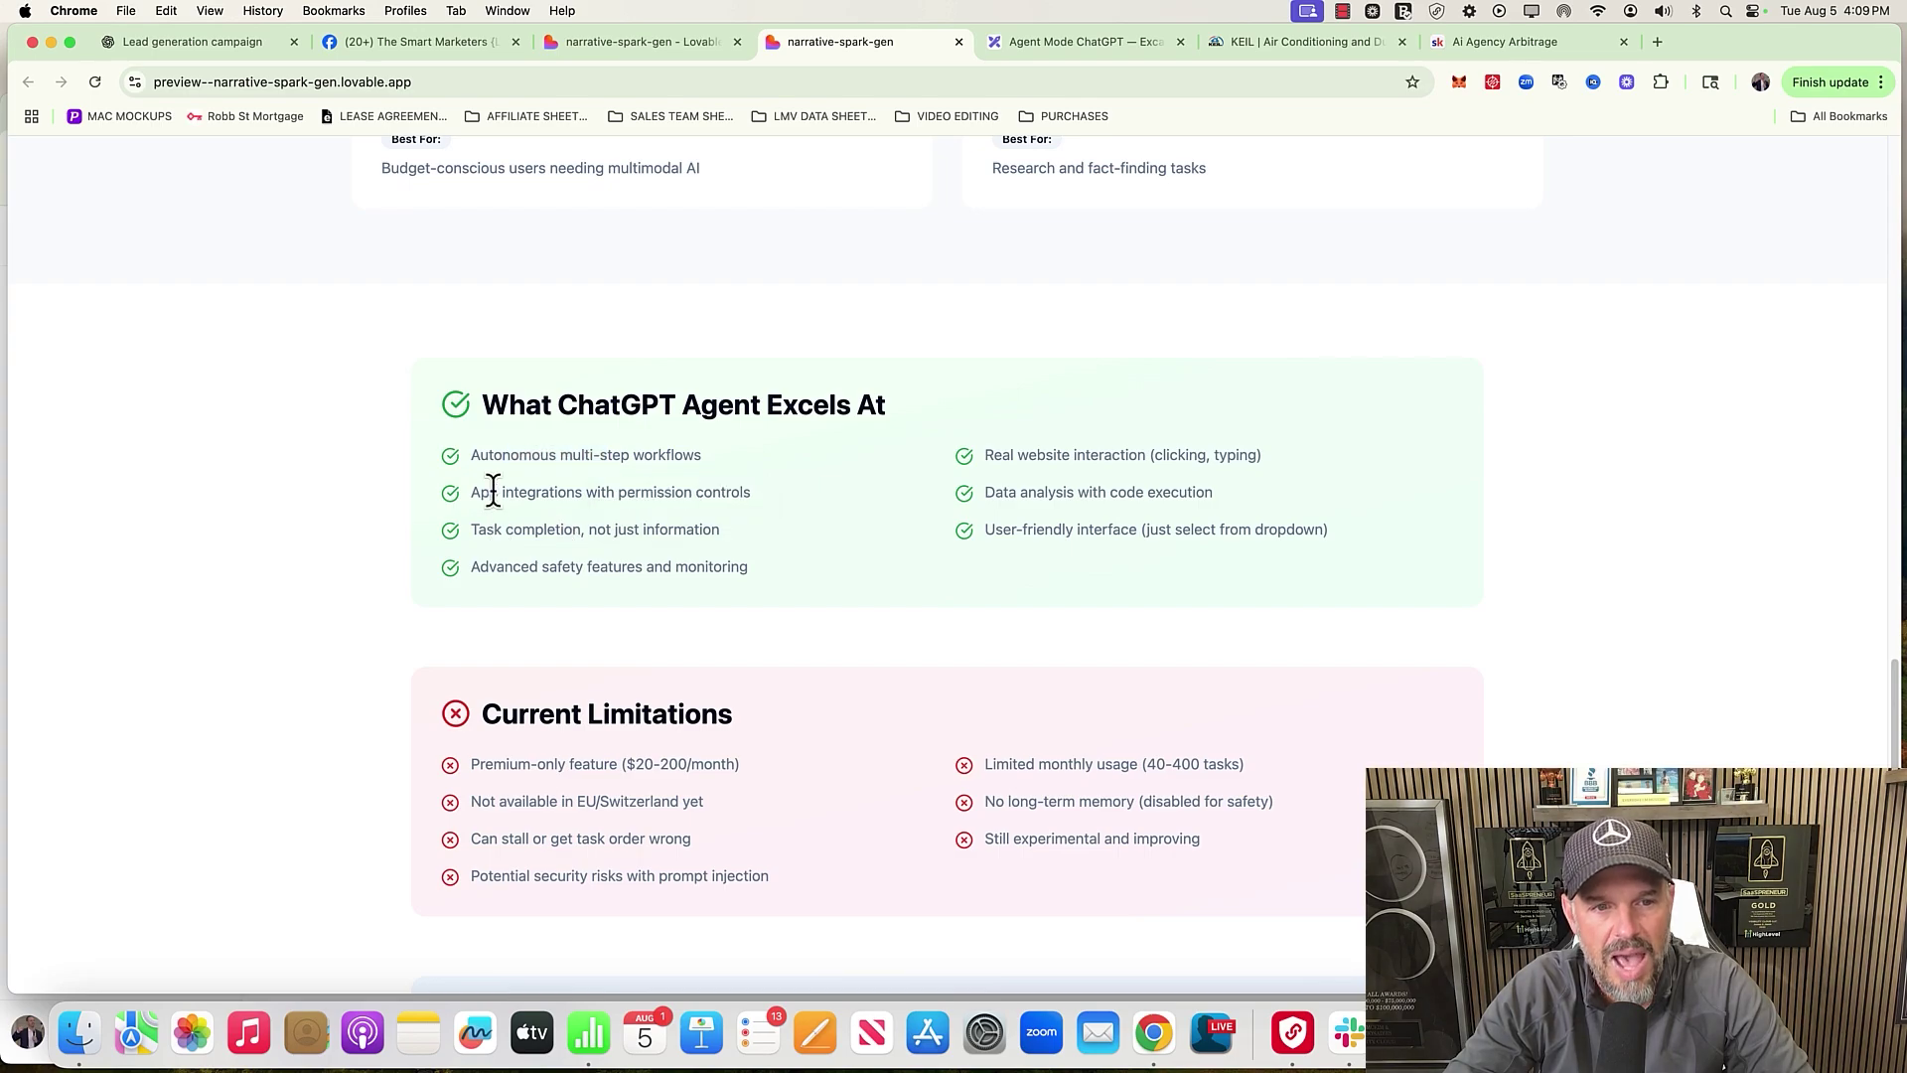
drag(502, 531, 655, 571)
drag(1002, 455, 1112, 454)
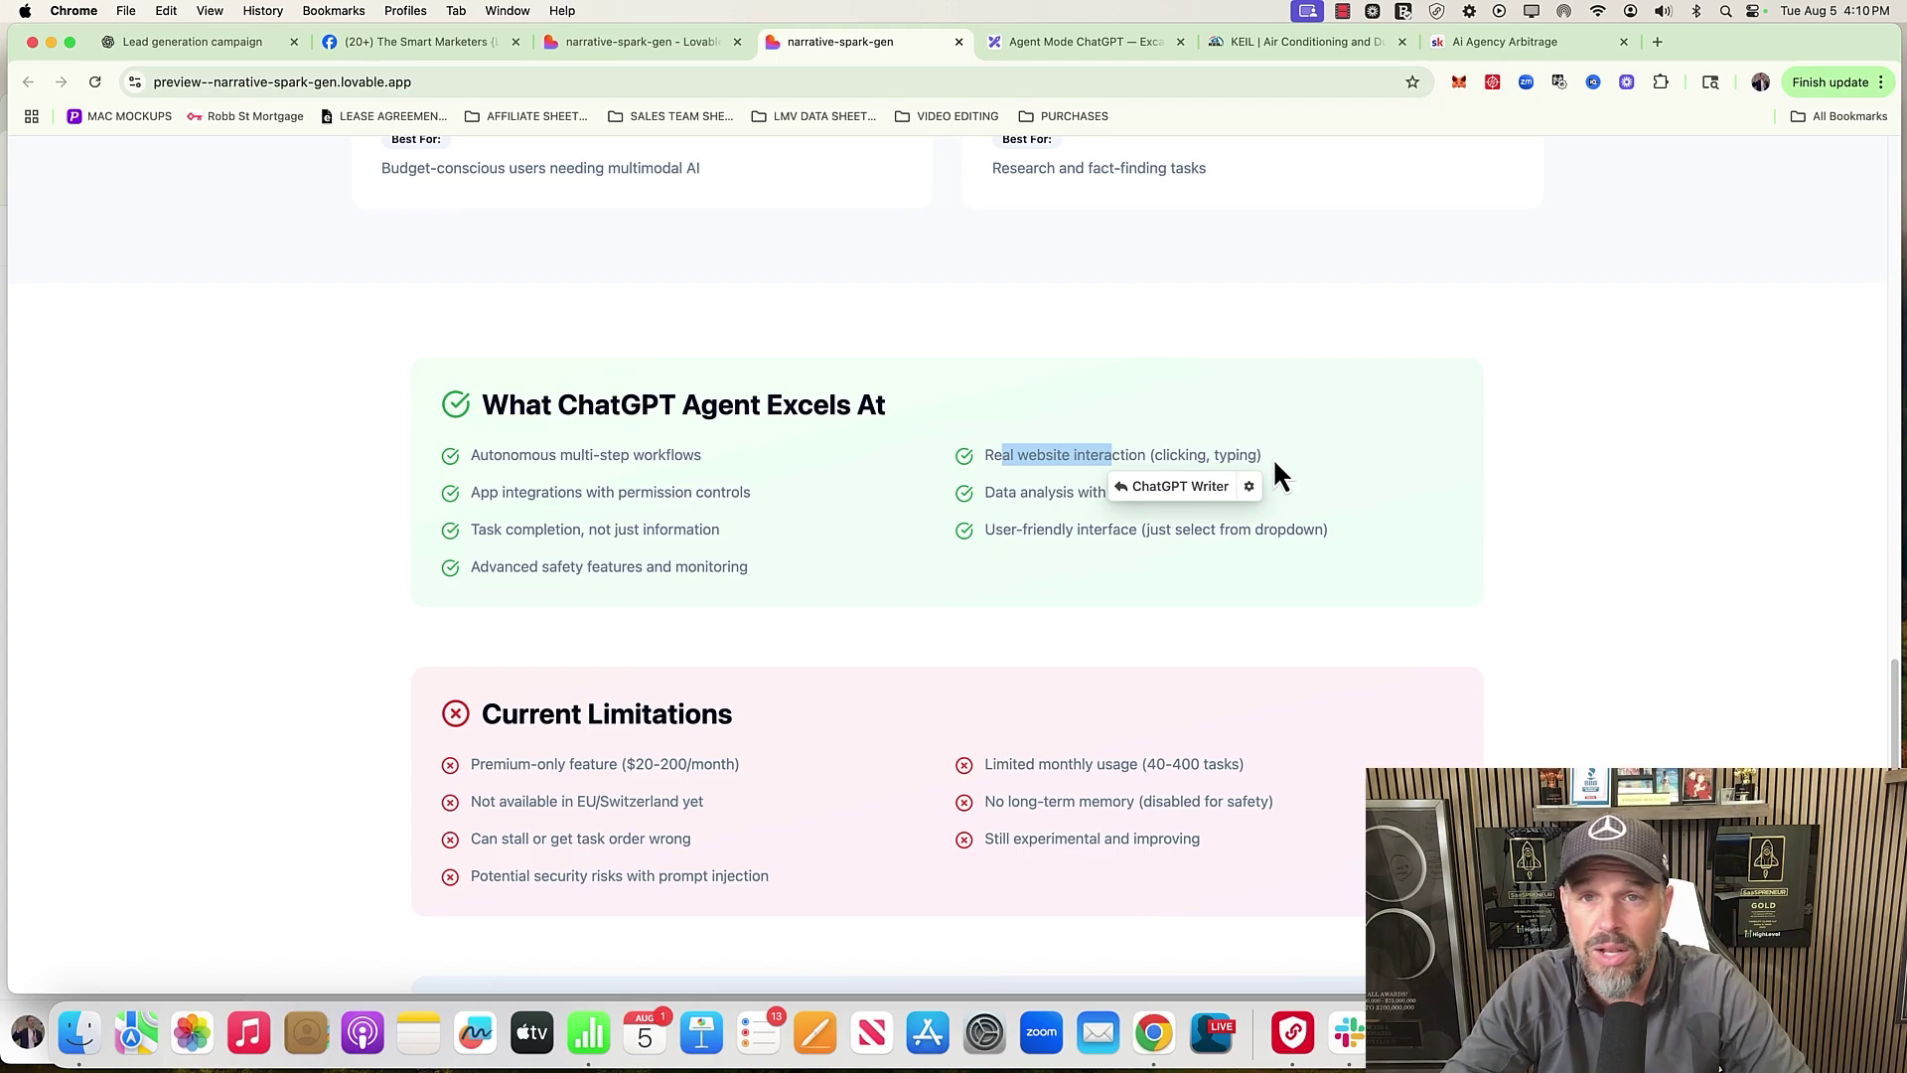
click(1002, 491)
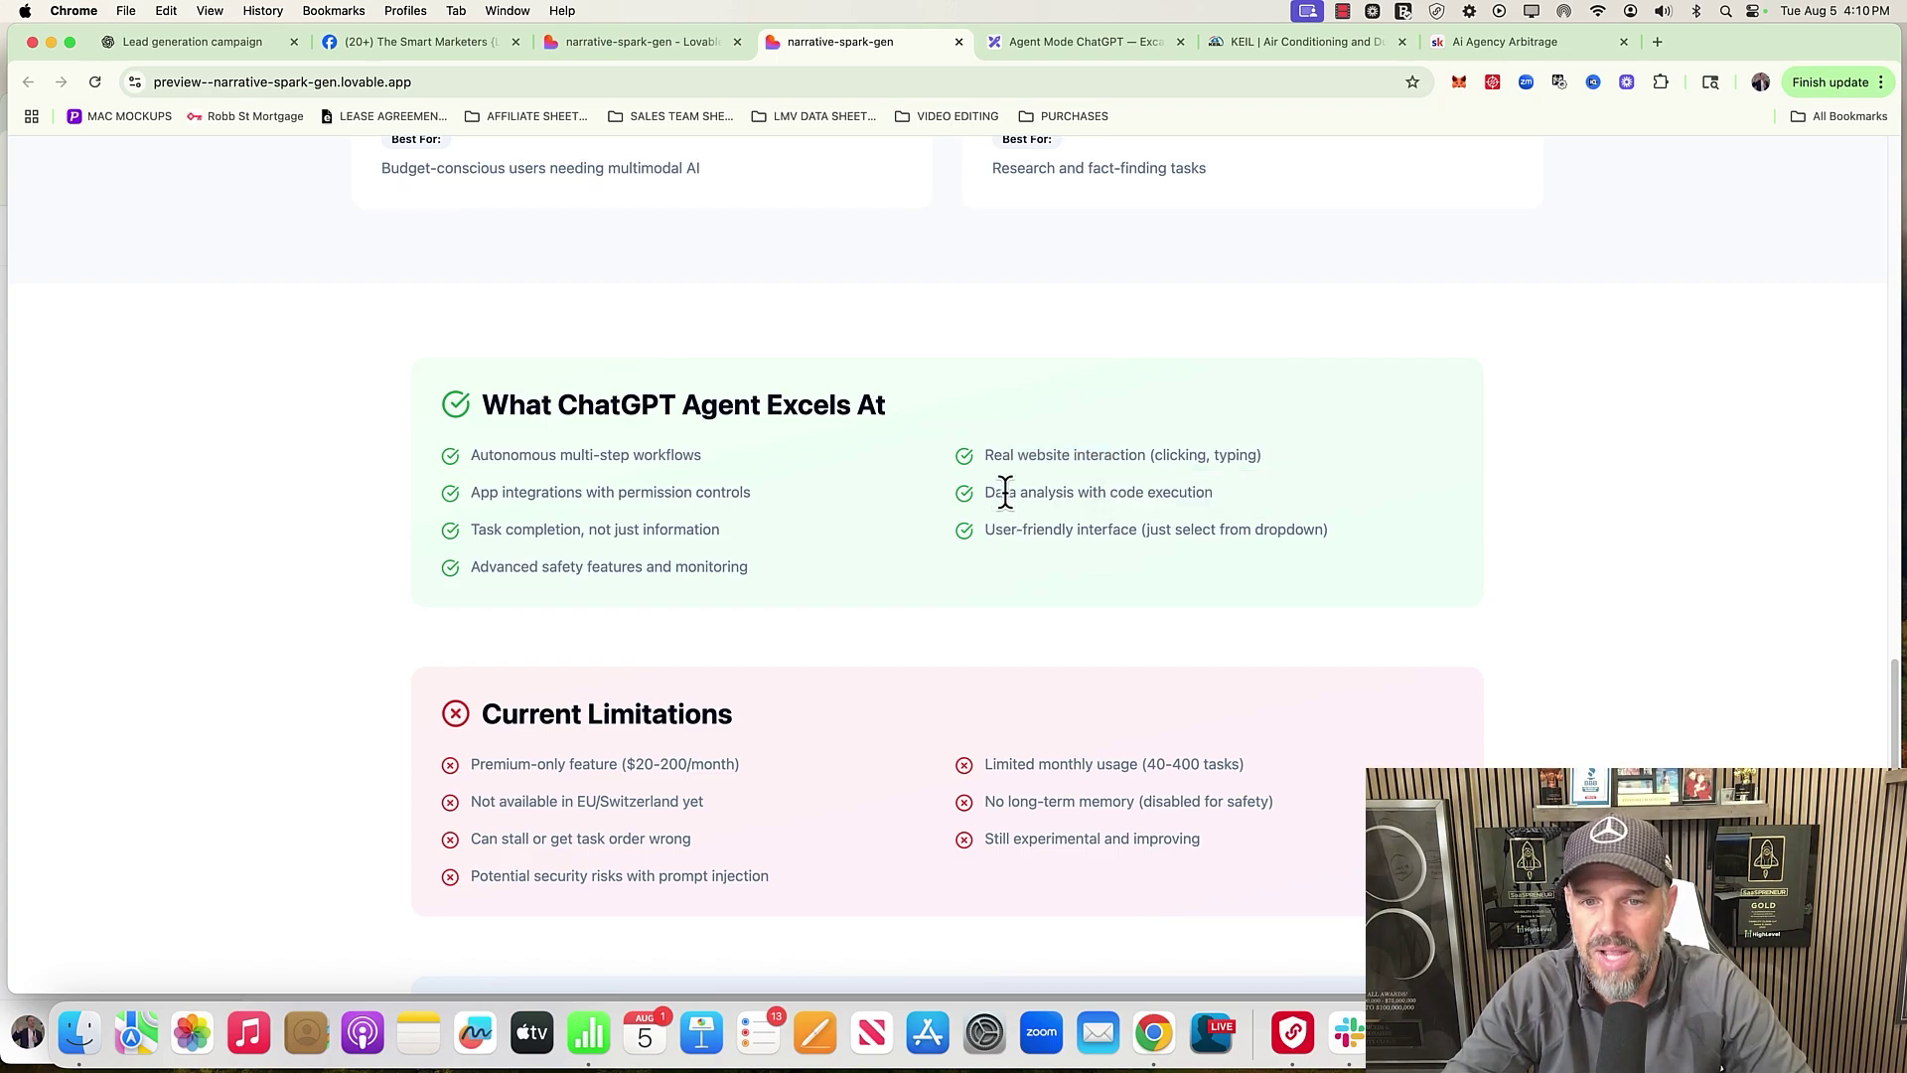
drag(1029, 491, 1149, 490)
drag(1013, 531, 1163, 534)
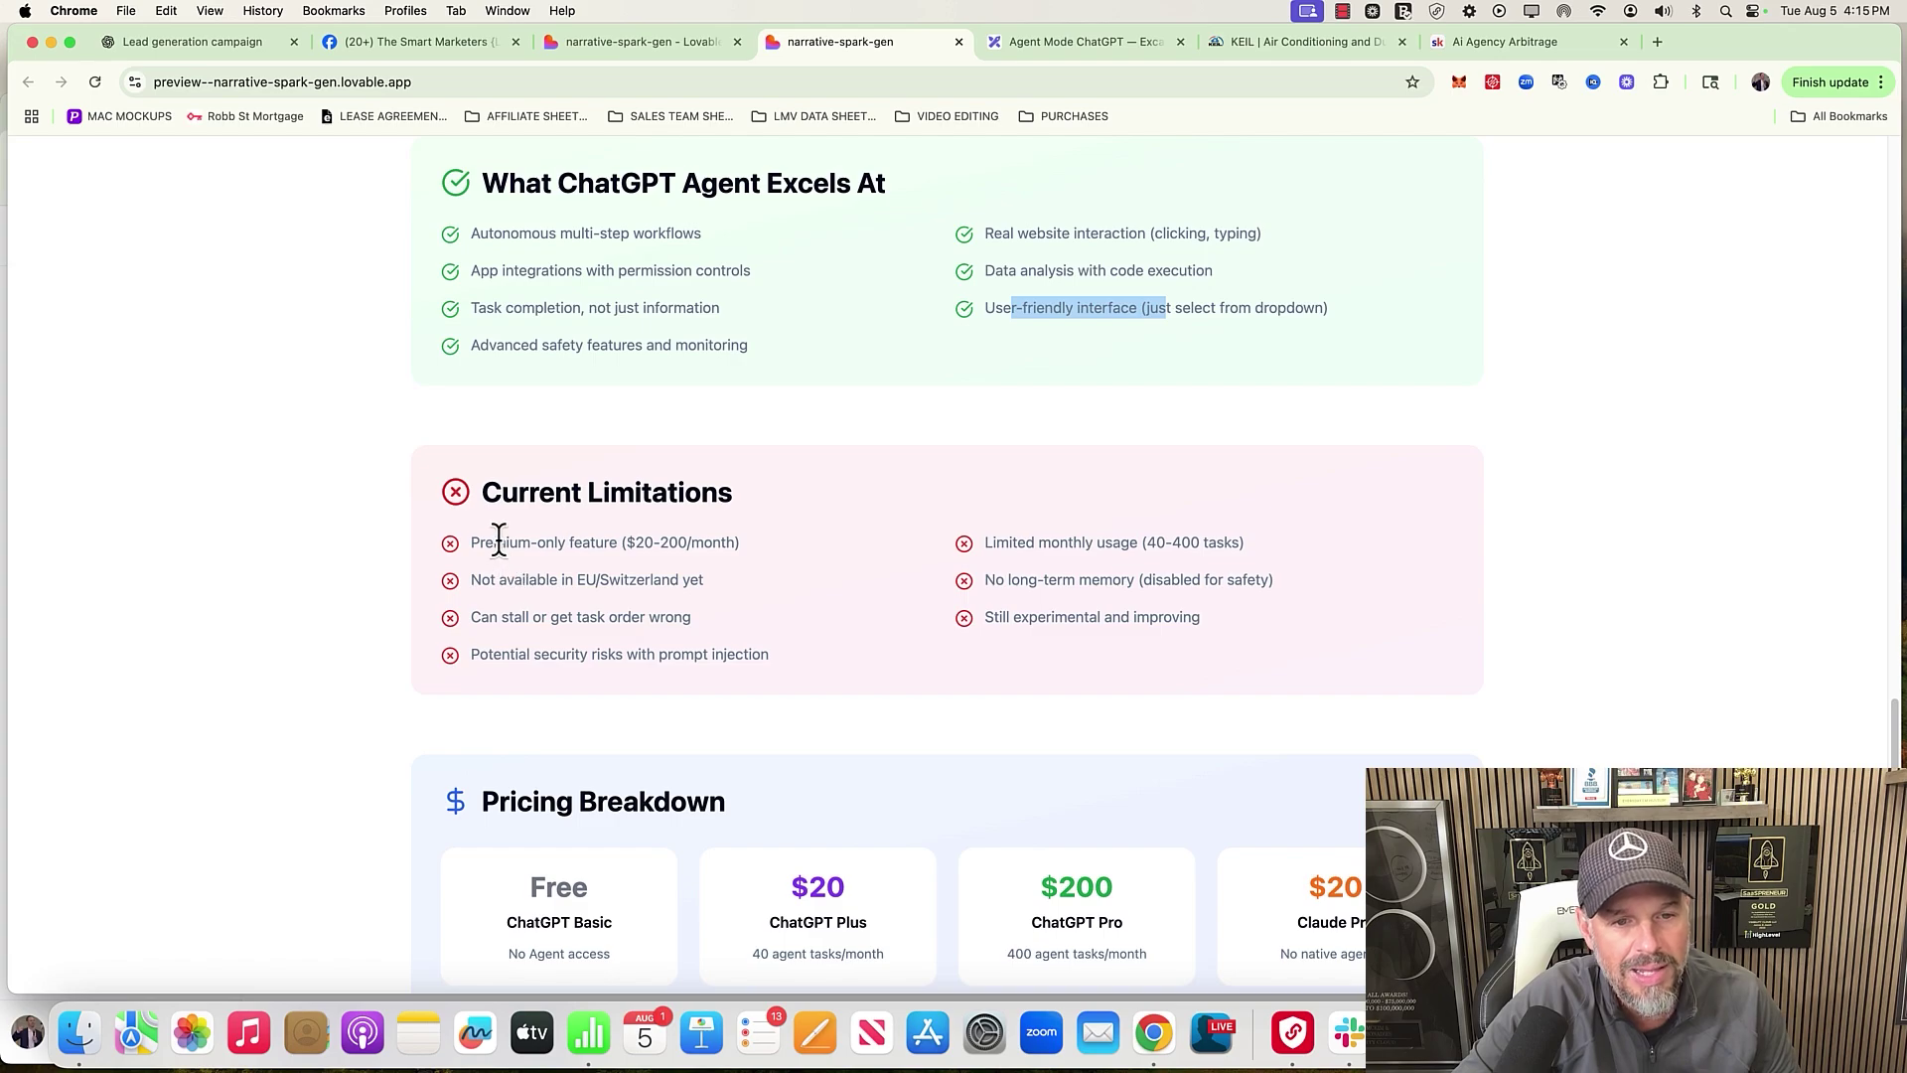
drag(740, 542, 622, 543)
click(556, 543)
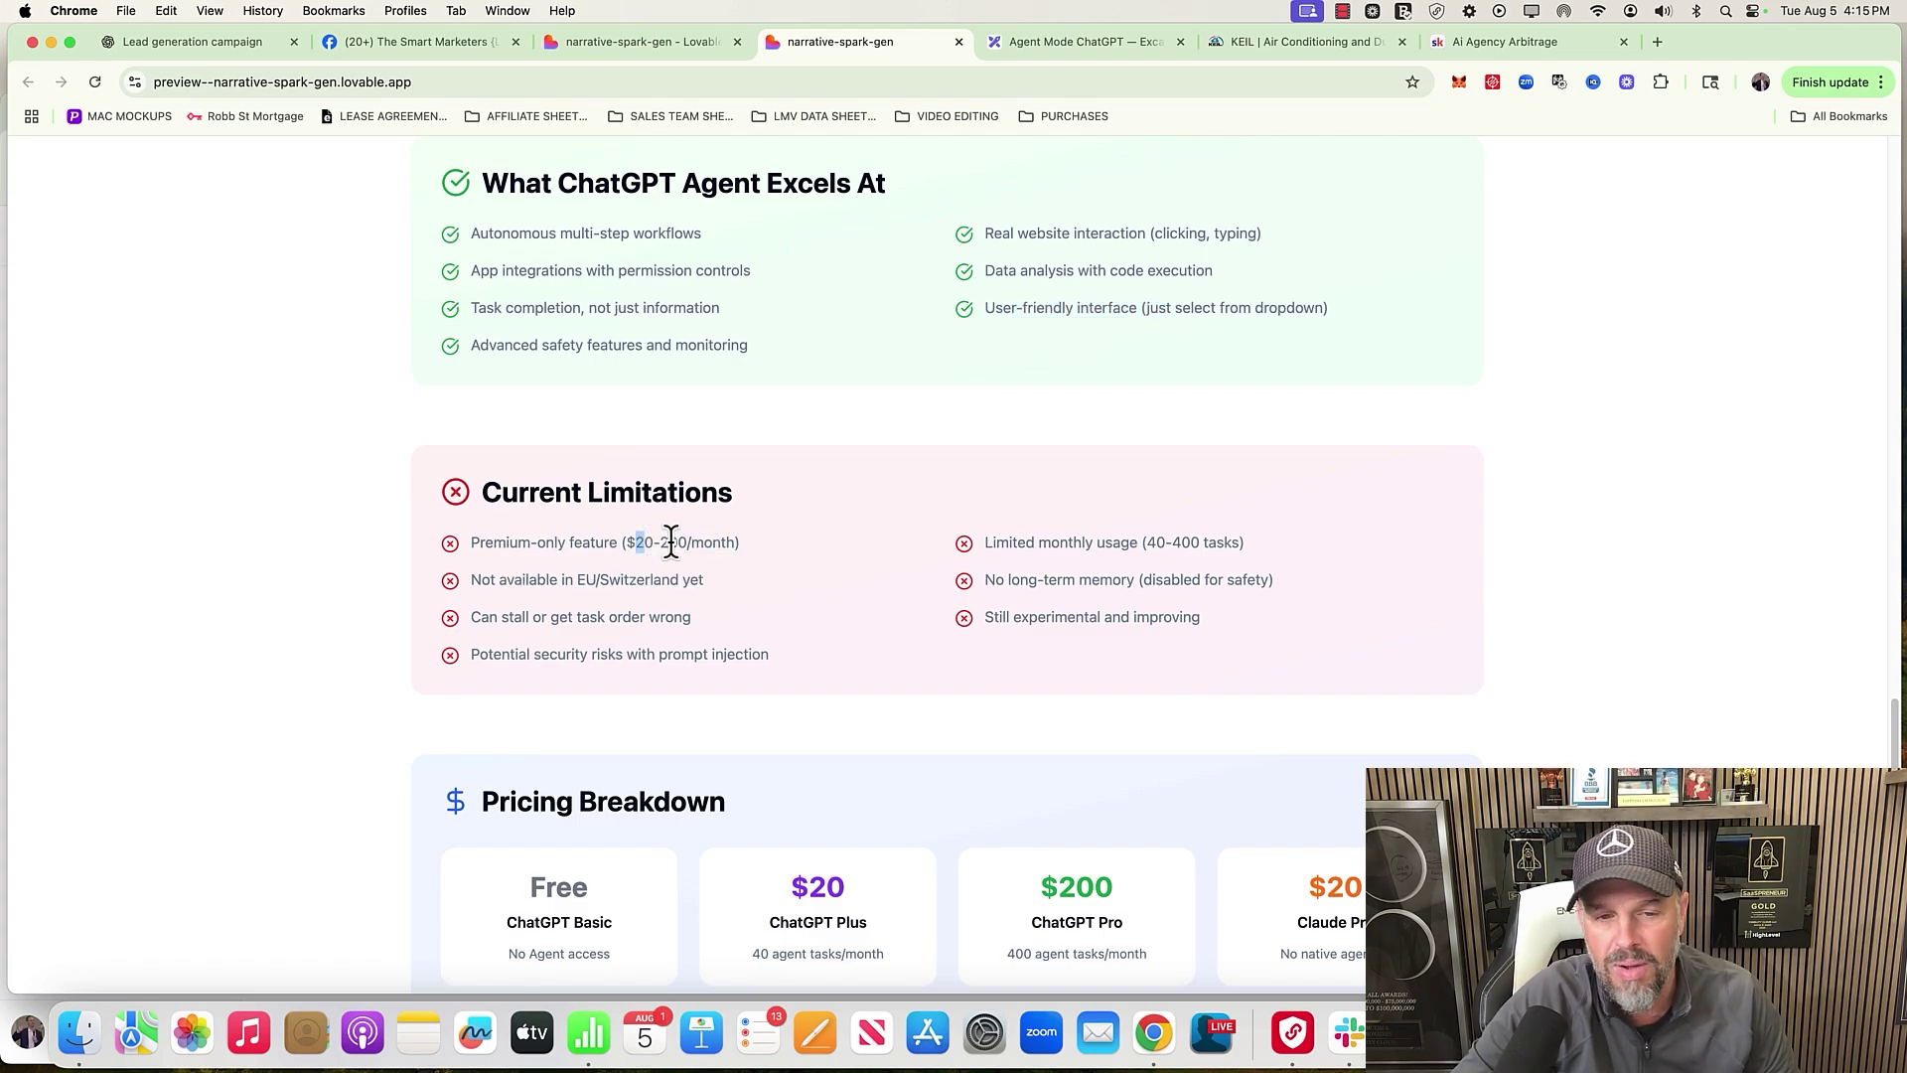
drag(650, 542, 622, 543)
click(624, 526)
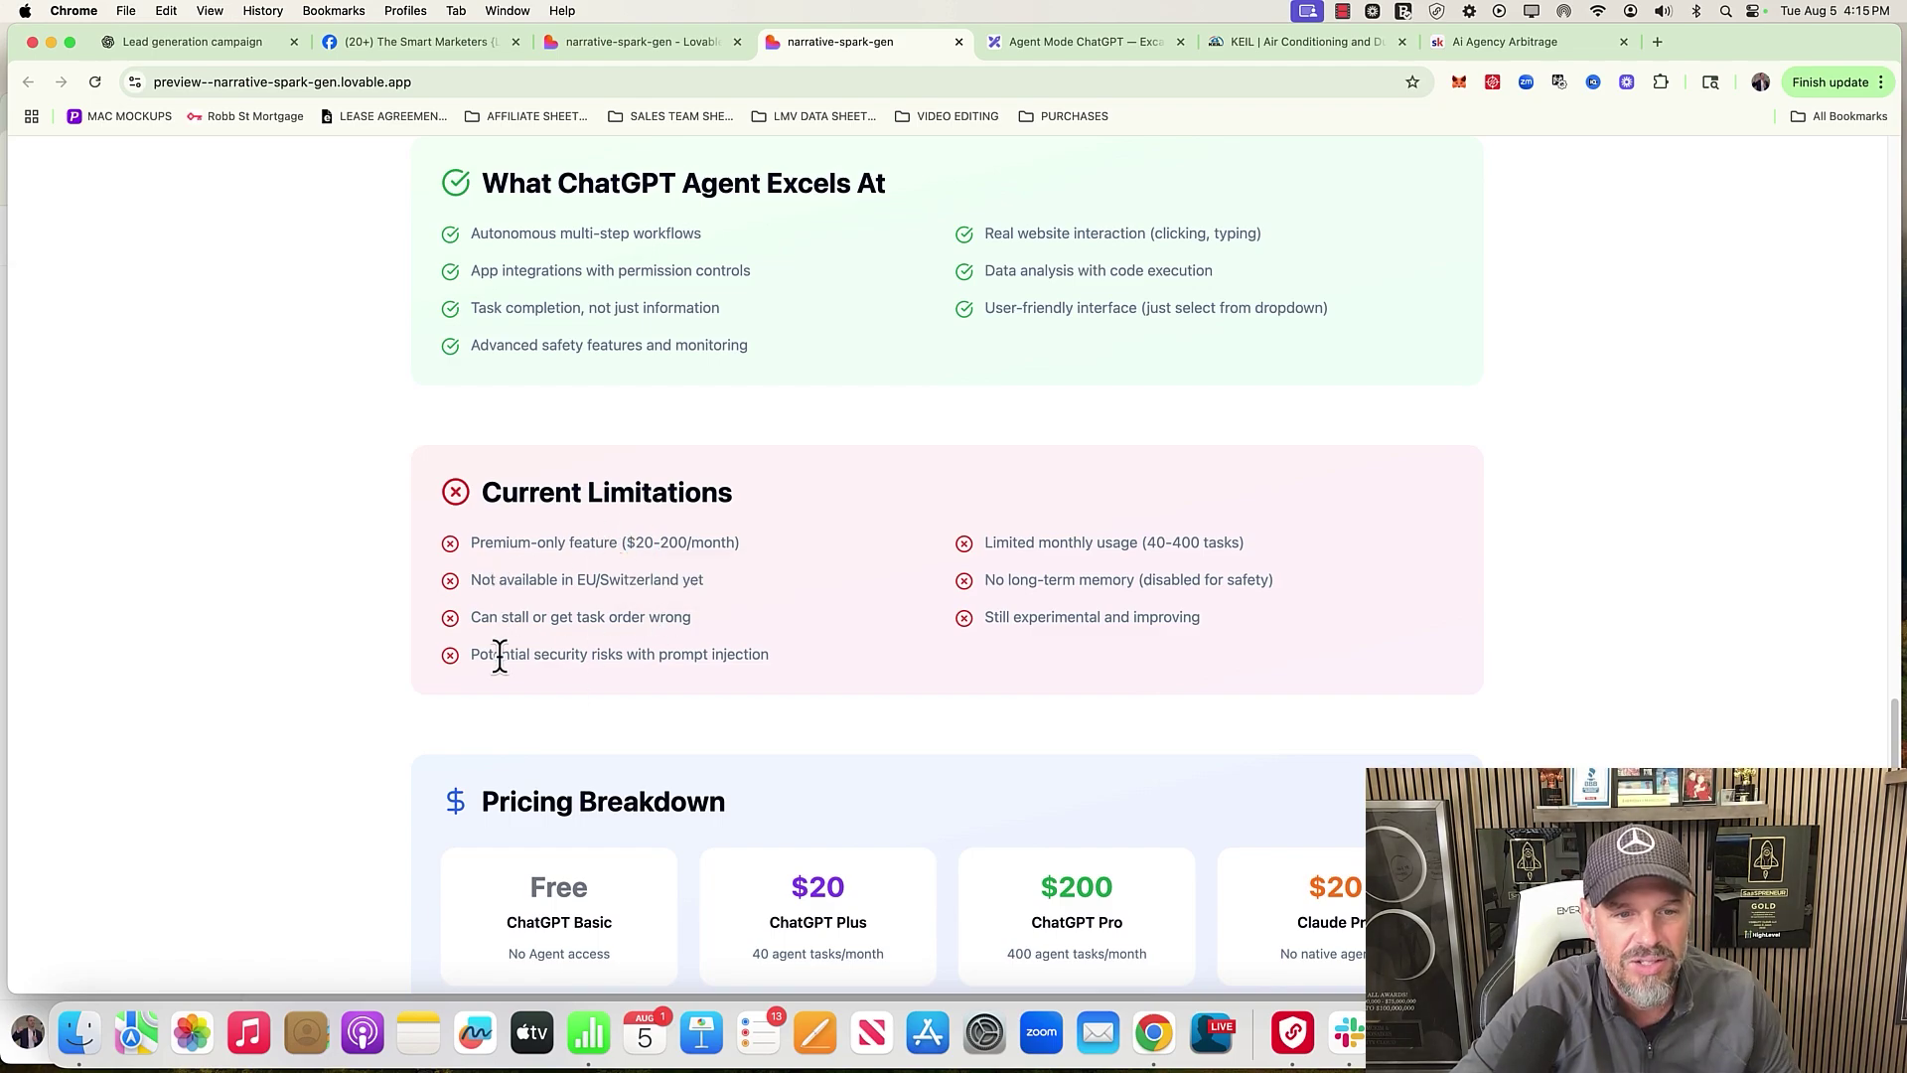
drag(499, 654, 707, 652)
drag(1033, 542, 1107, 588)
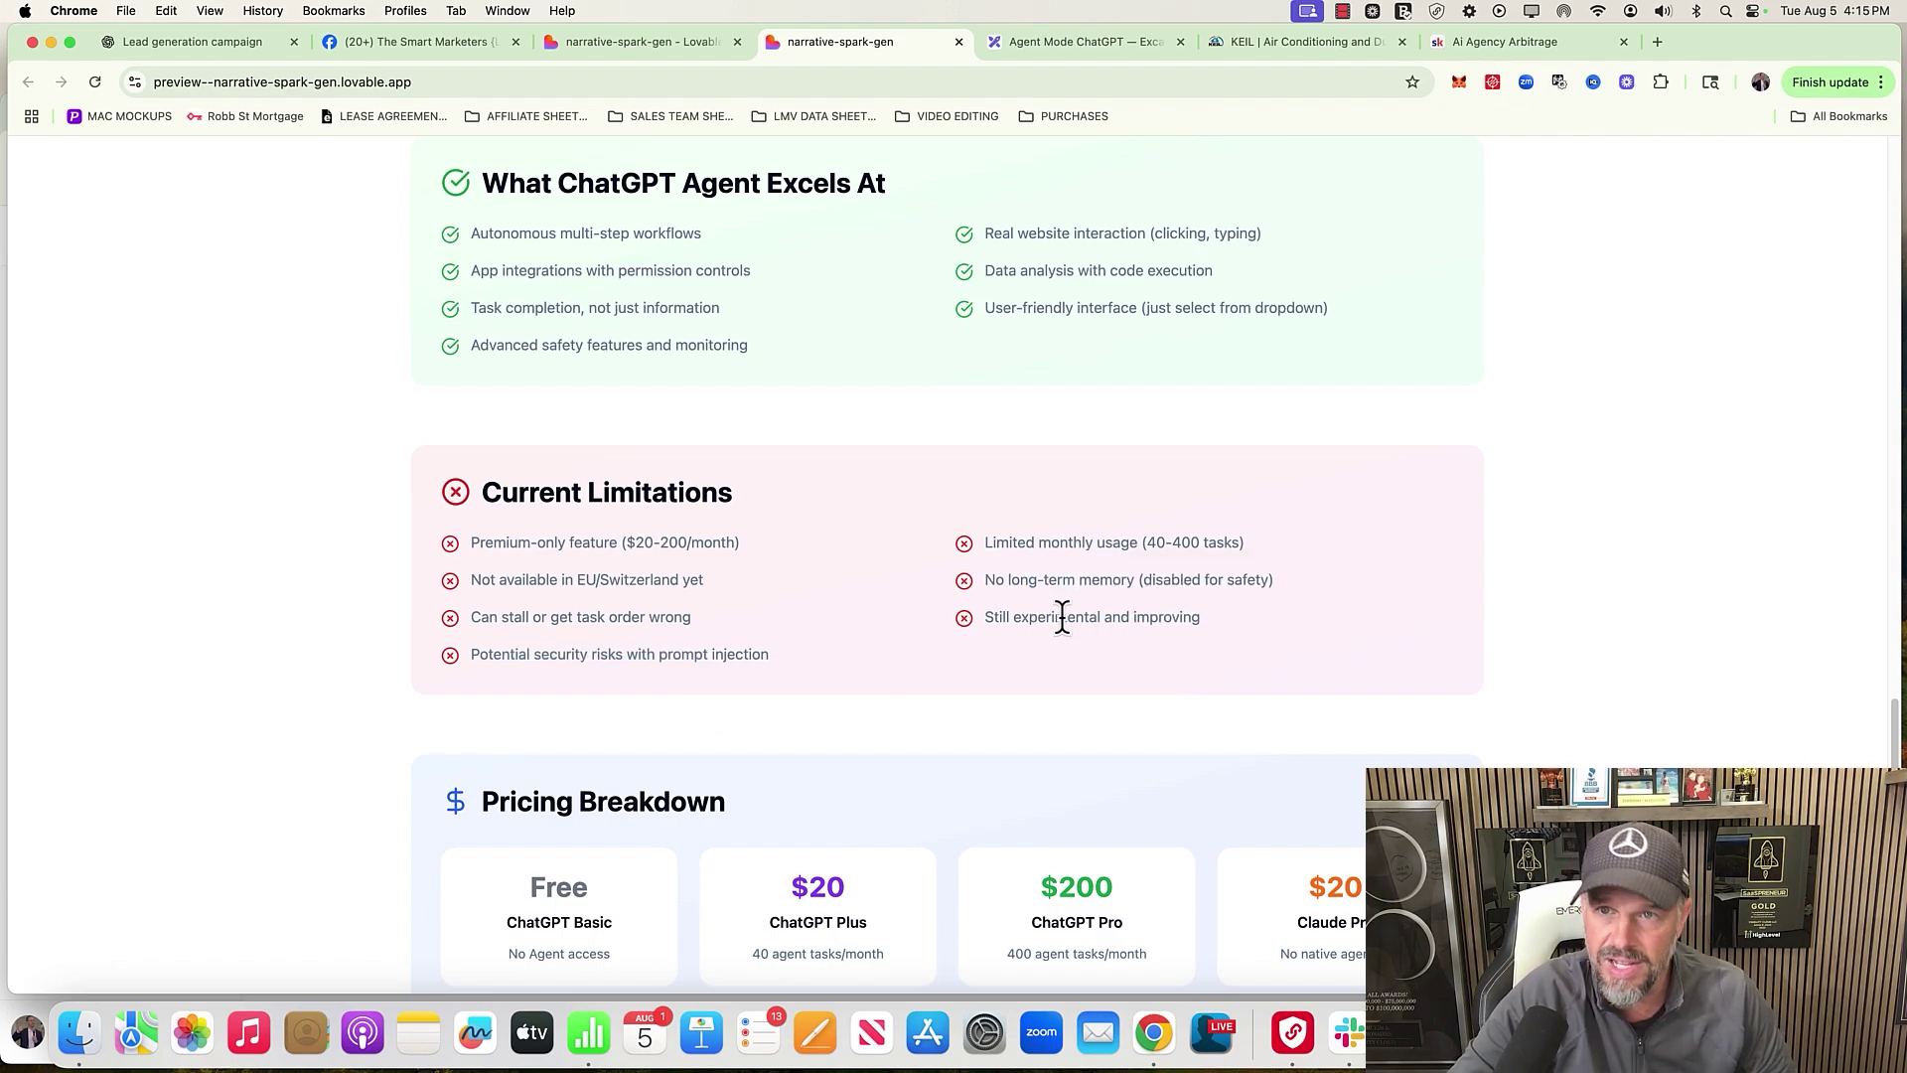
Return to the ChatGPT lead generation chat and highlight the Deep Digital Audit step heading
scroll(1059, 617, down, 2)
key(super+1)
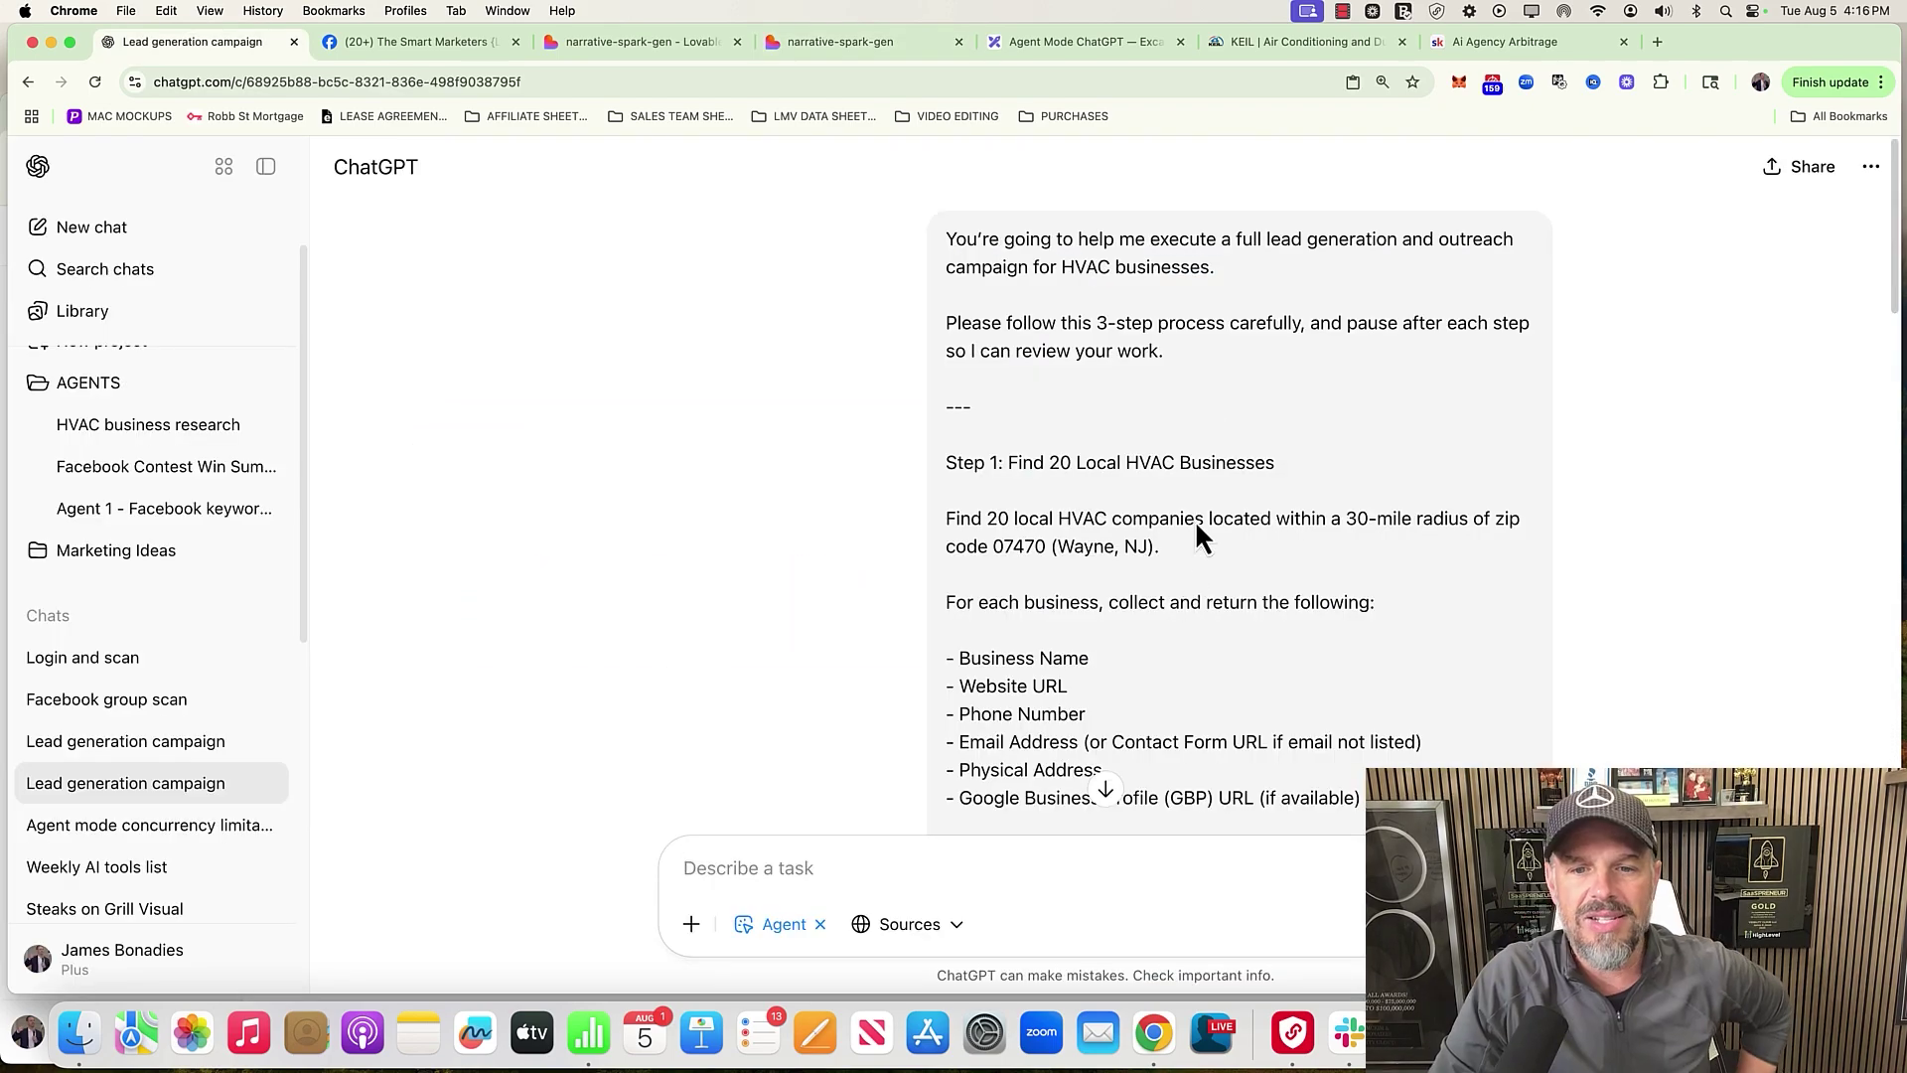
scroll(1204, 447, down, 1)
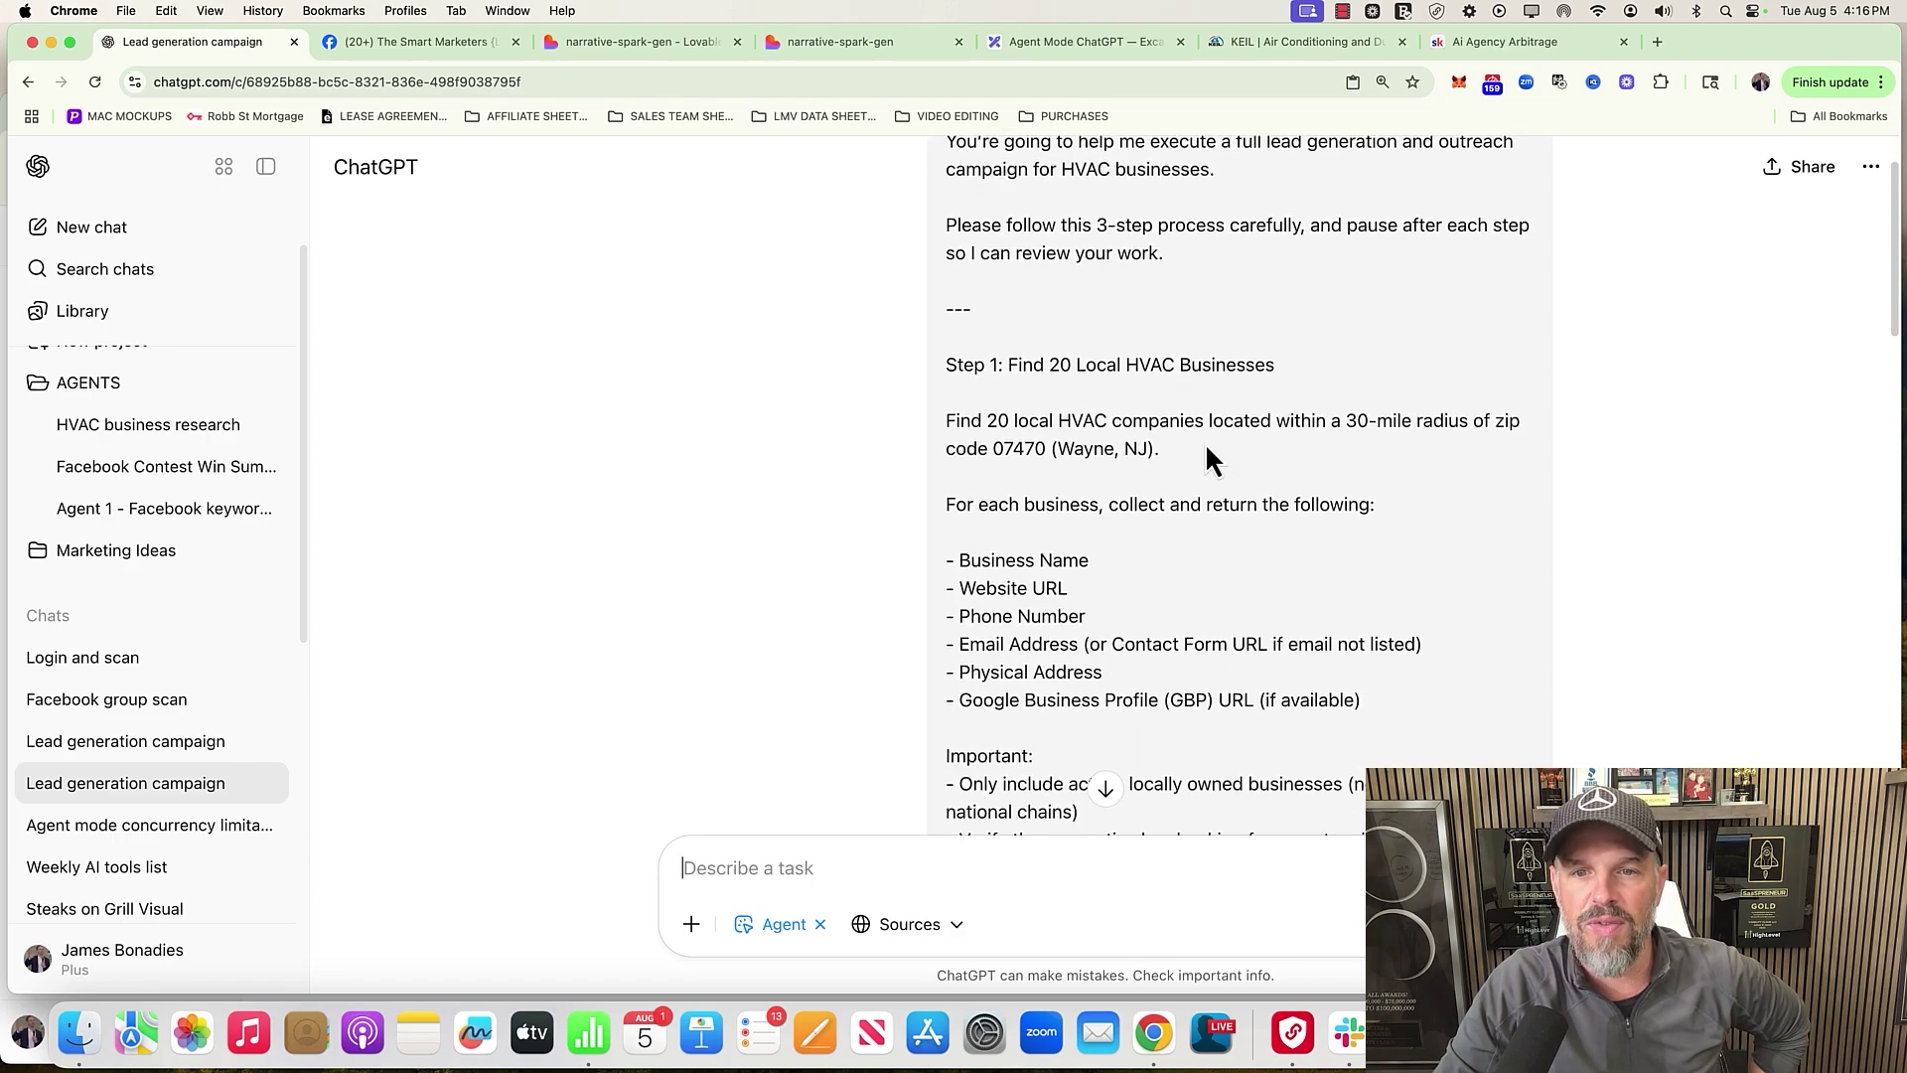
drag(1245, 364, 1117, 356)
scroll(1053, 356, down, 6)
click(1067, 479)
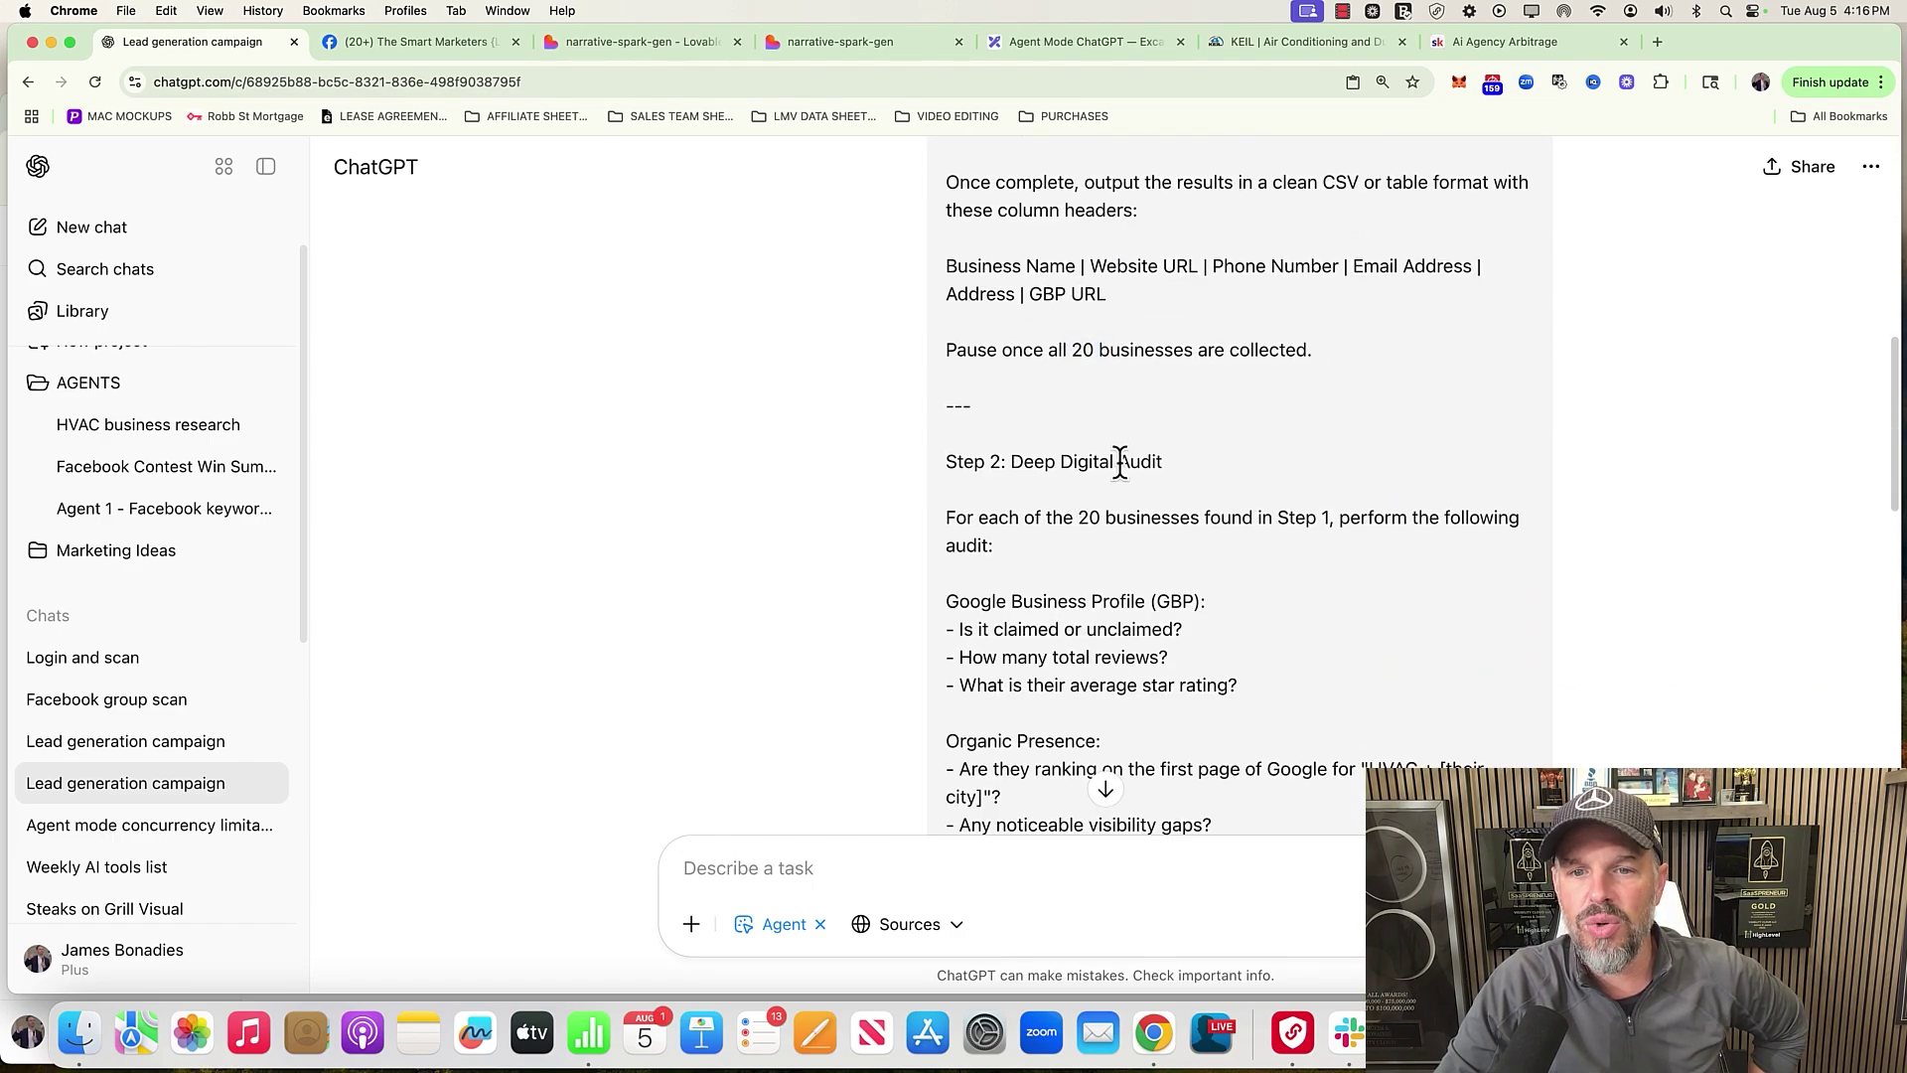
drag(1129, 461, 1031, 461)
Scroll through the Deep Digital Audit step of the prompt, selecting bits of its text
scroll(1029, 462, down, 4)
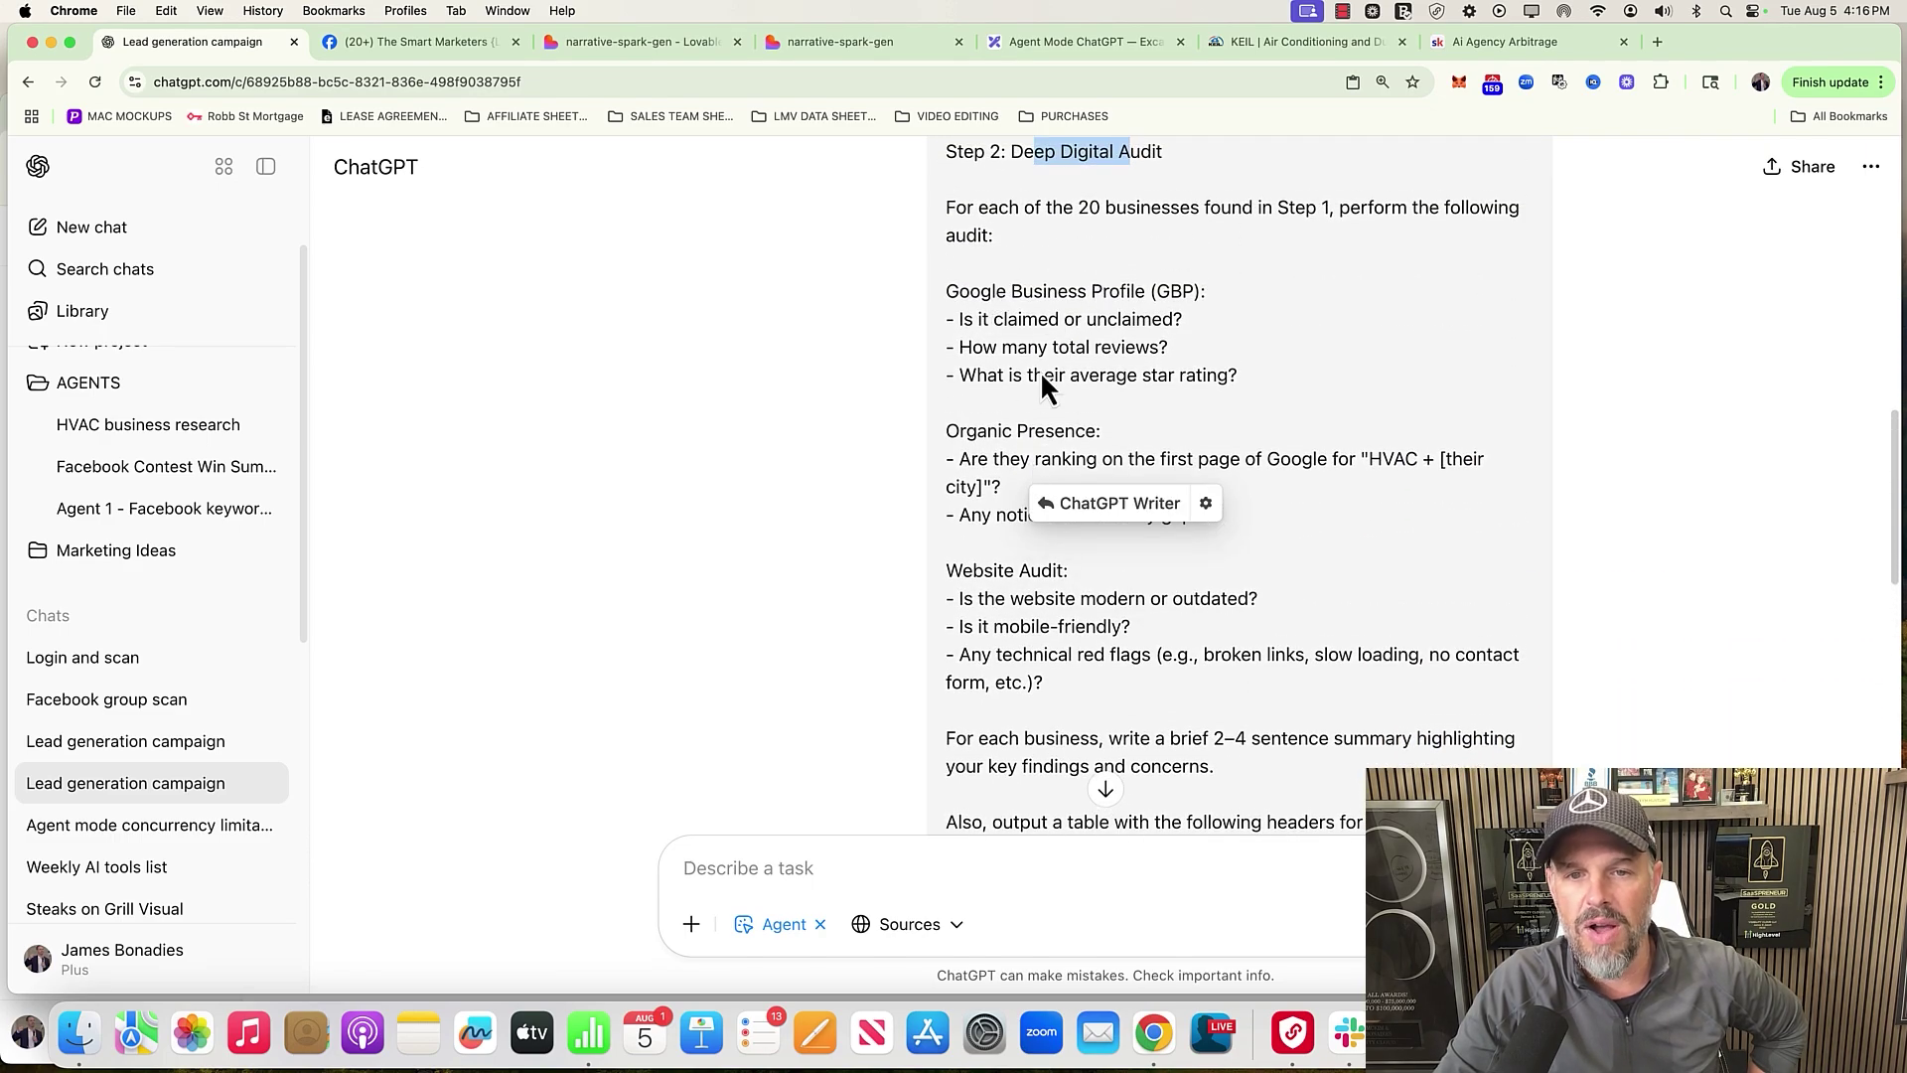
drag(996, 427, 1022, 427)
drag(1018, 570, 1005, 571)
scroll(1022, 574, down, 3)
scroll(1022, 576, down, 2)
drag(1223, 336, 1308, 335)
scroll(1143, 496, down, 3)
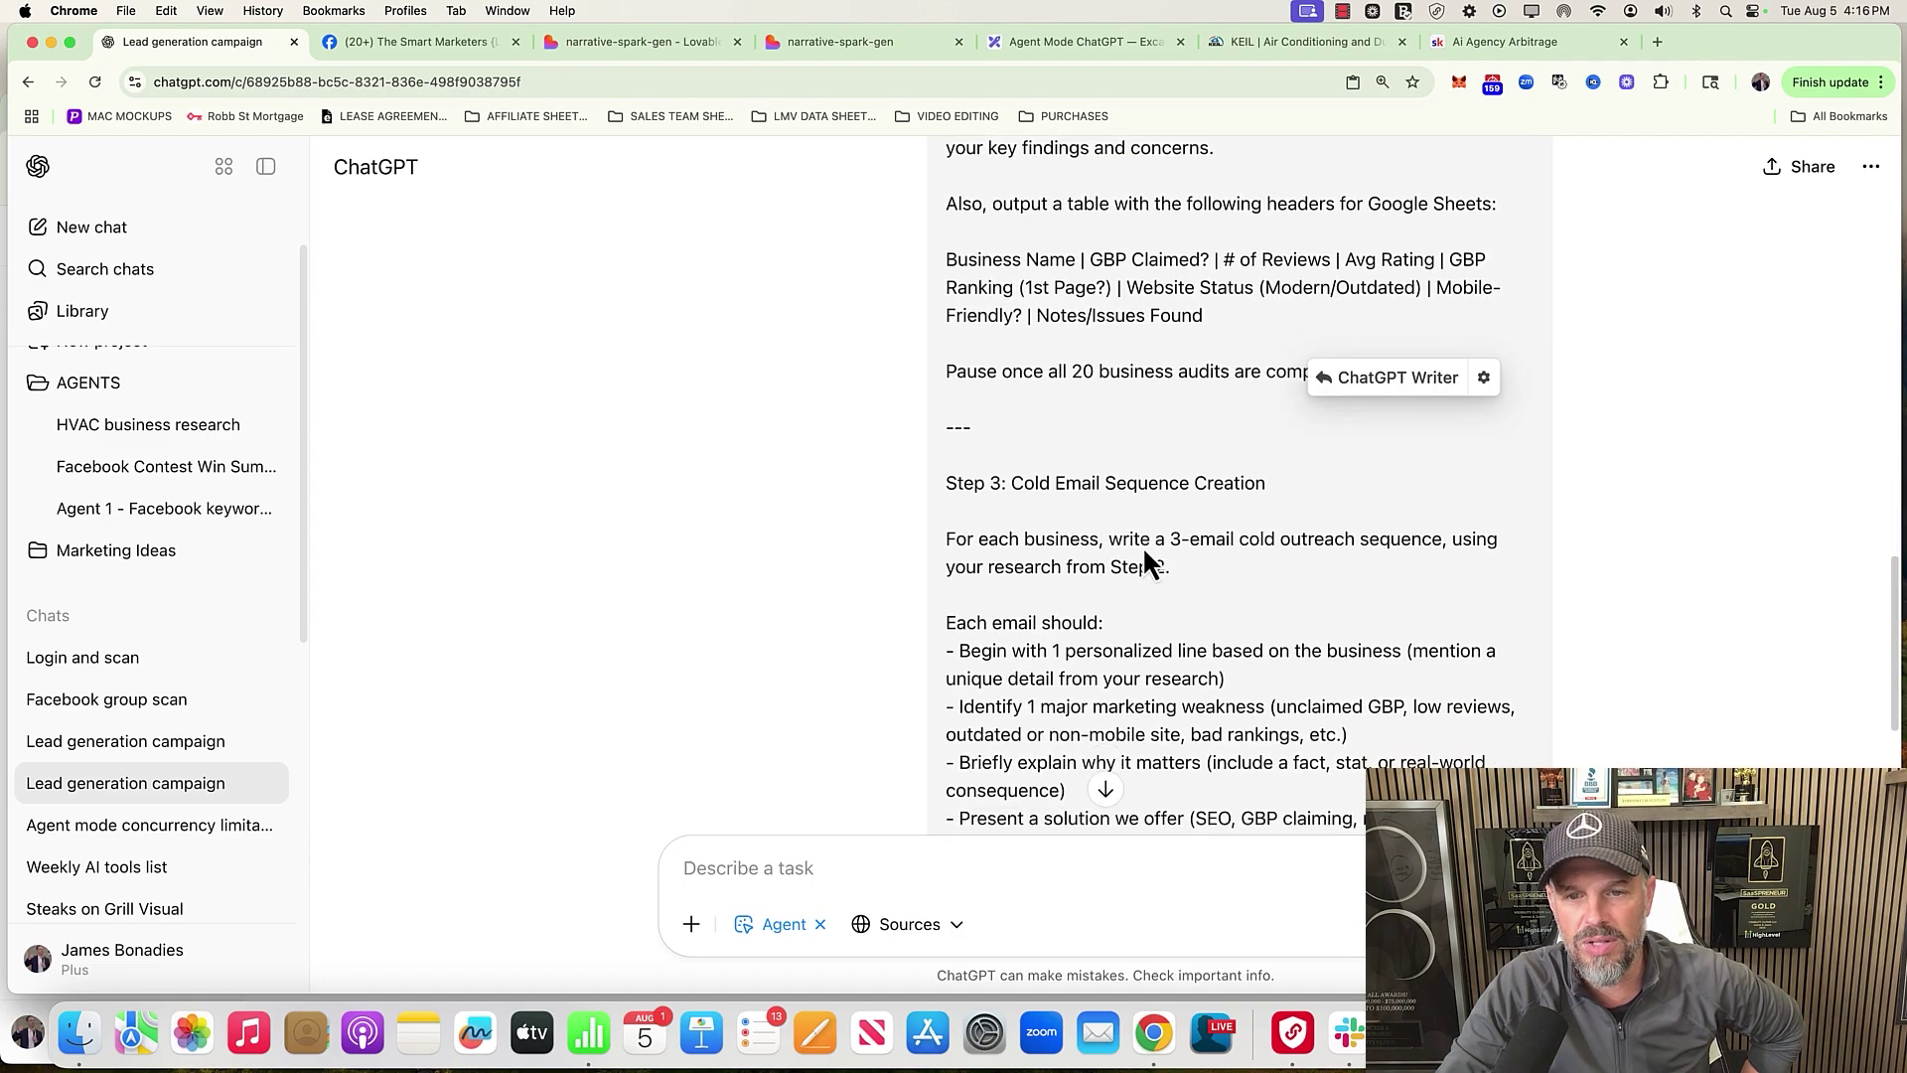
scroll(1147, 561, down, 2)
Highlight the Cold Email Sequence heading and the major marketing weakness requirement
drag(1038, 351, 1204, 349)
scroll(1100, 516, down, 1)
drag(1030, 458, 1088, 458)
drag(1010, 514, 1114, 502)
scroll(1281, 502, up, 3)
scroll(1281, 449, down, 6)
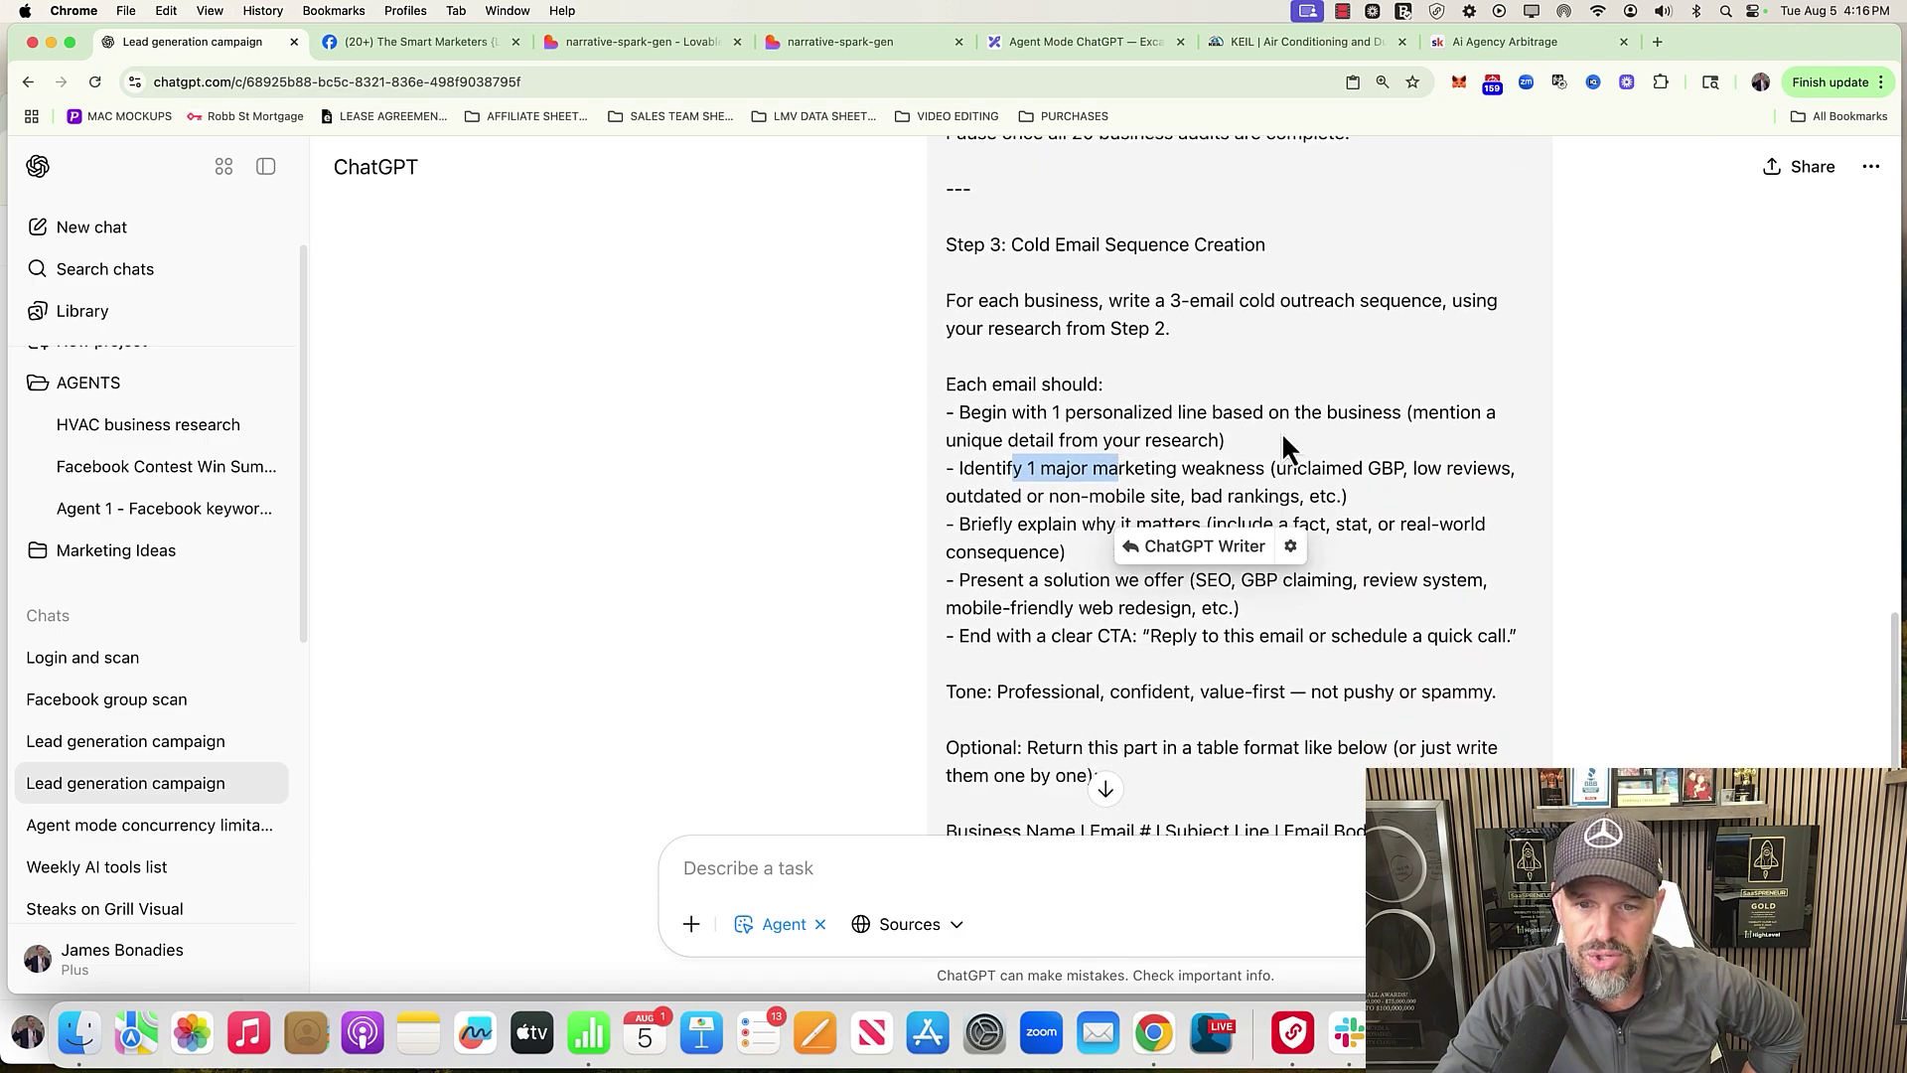
key(super+bracketleft)
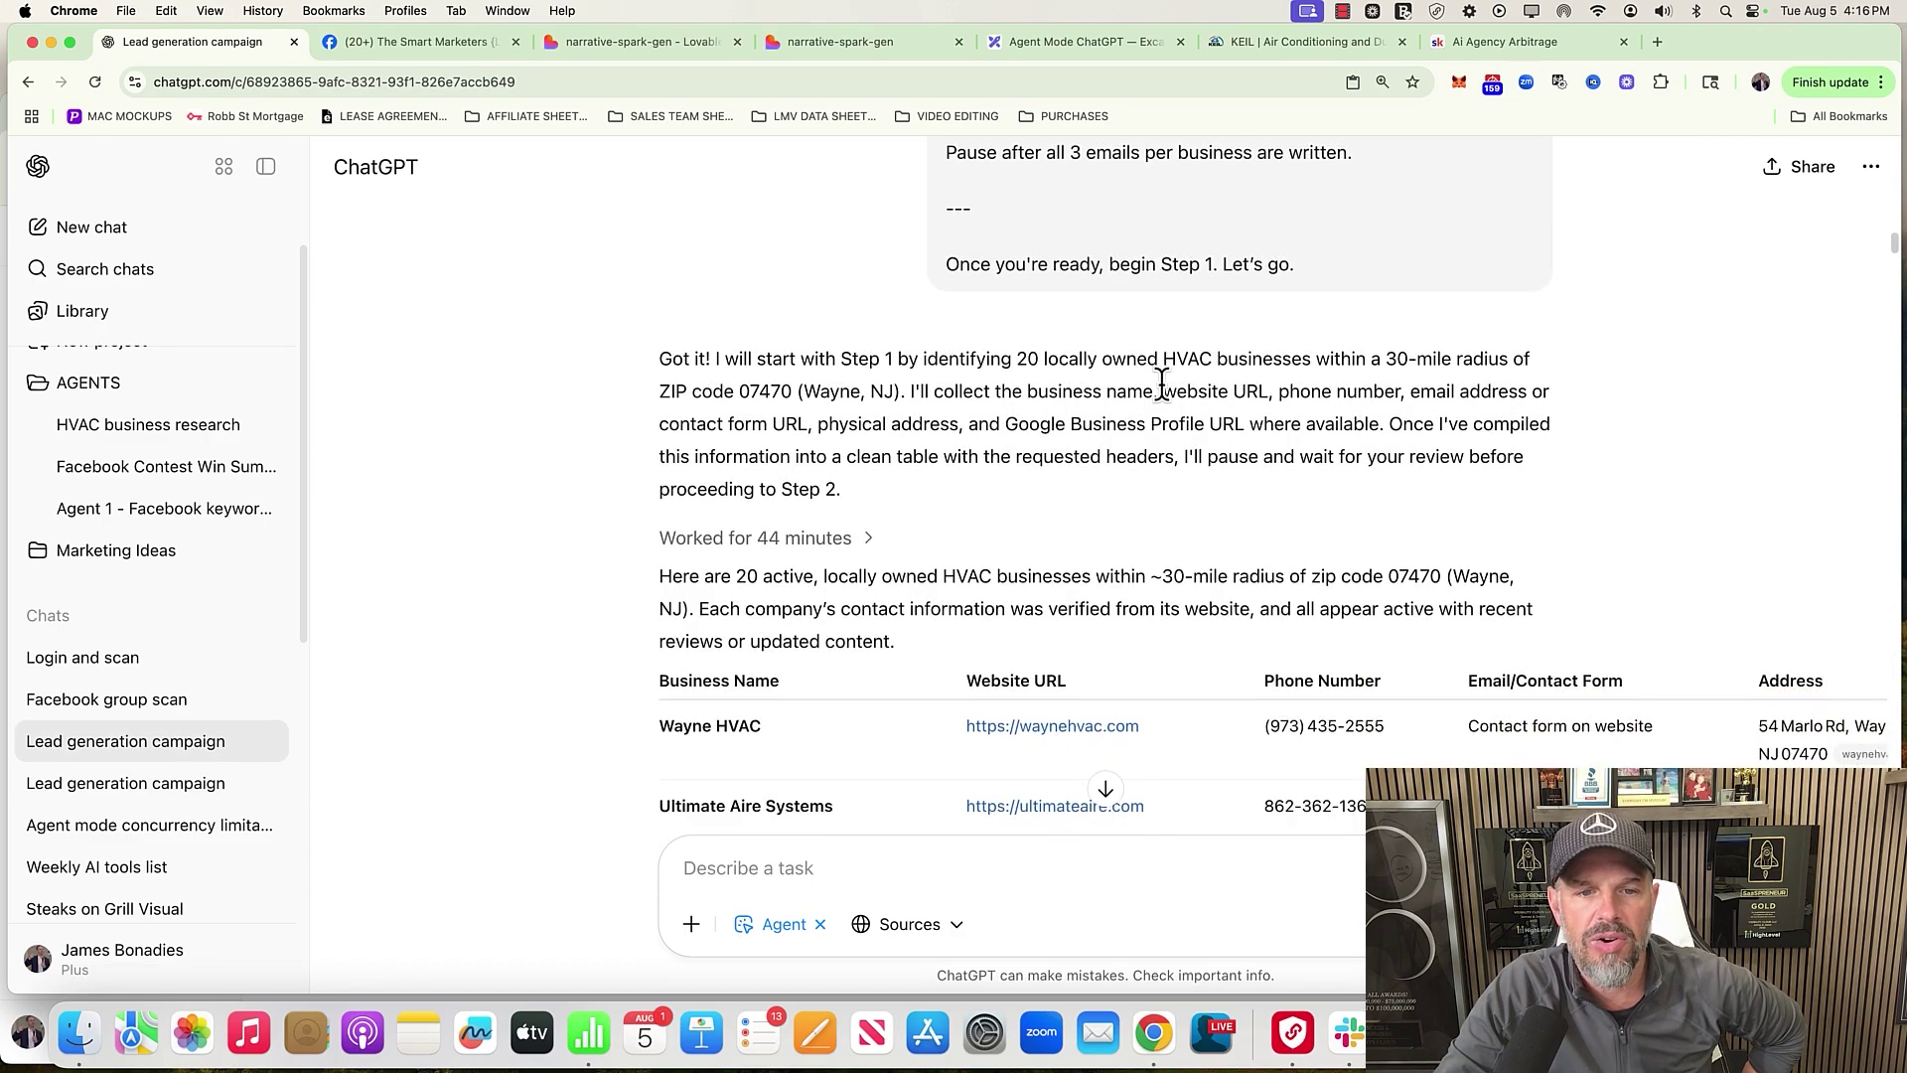
scroll(1162, 386, down, 3)
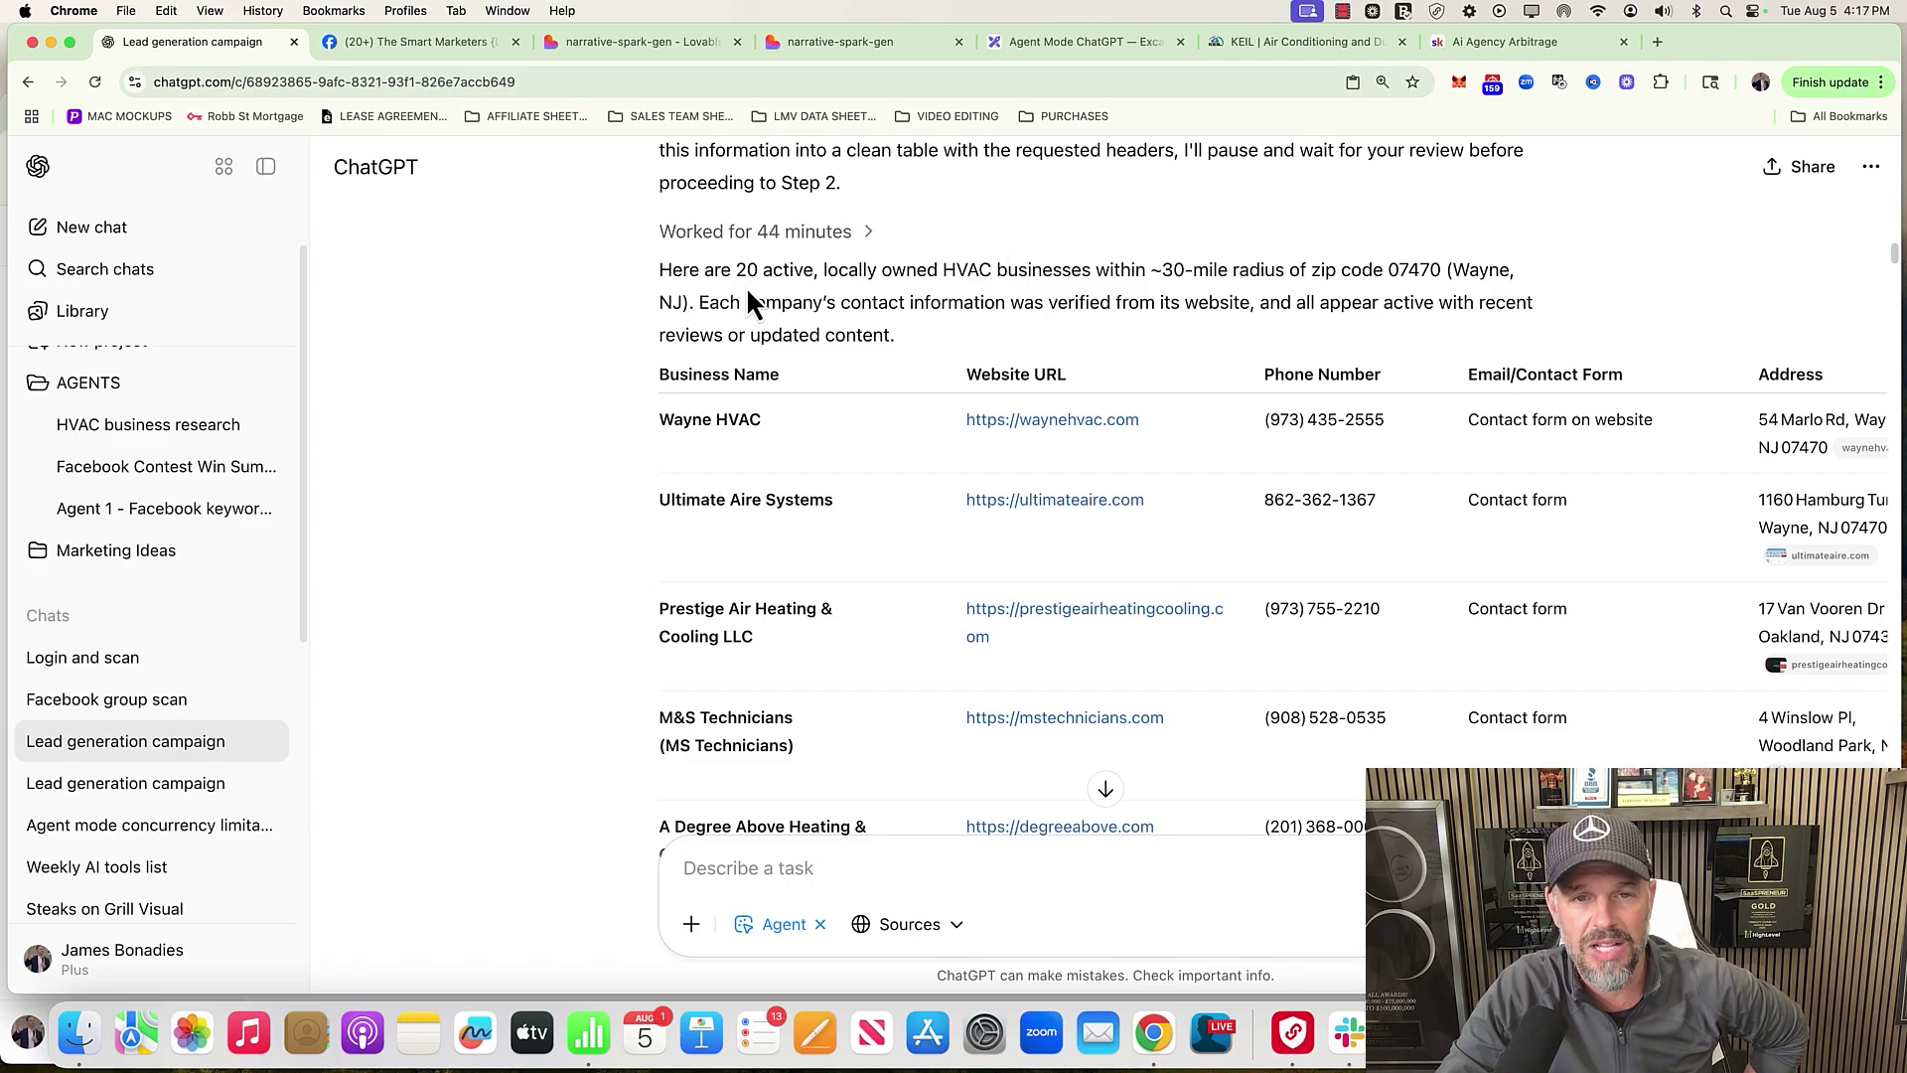
scroll(1129, 526, down, 10)
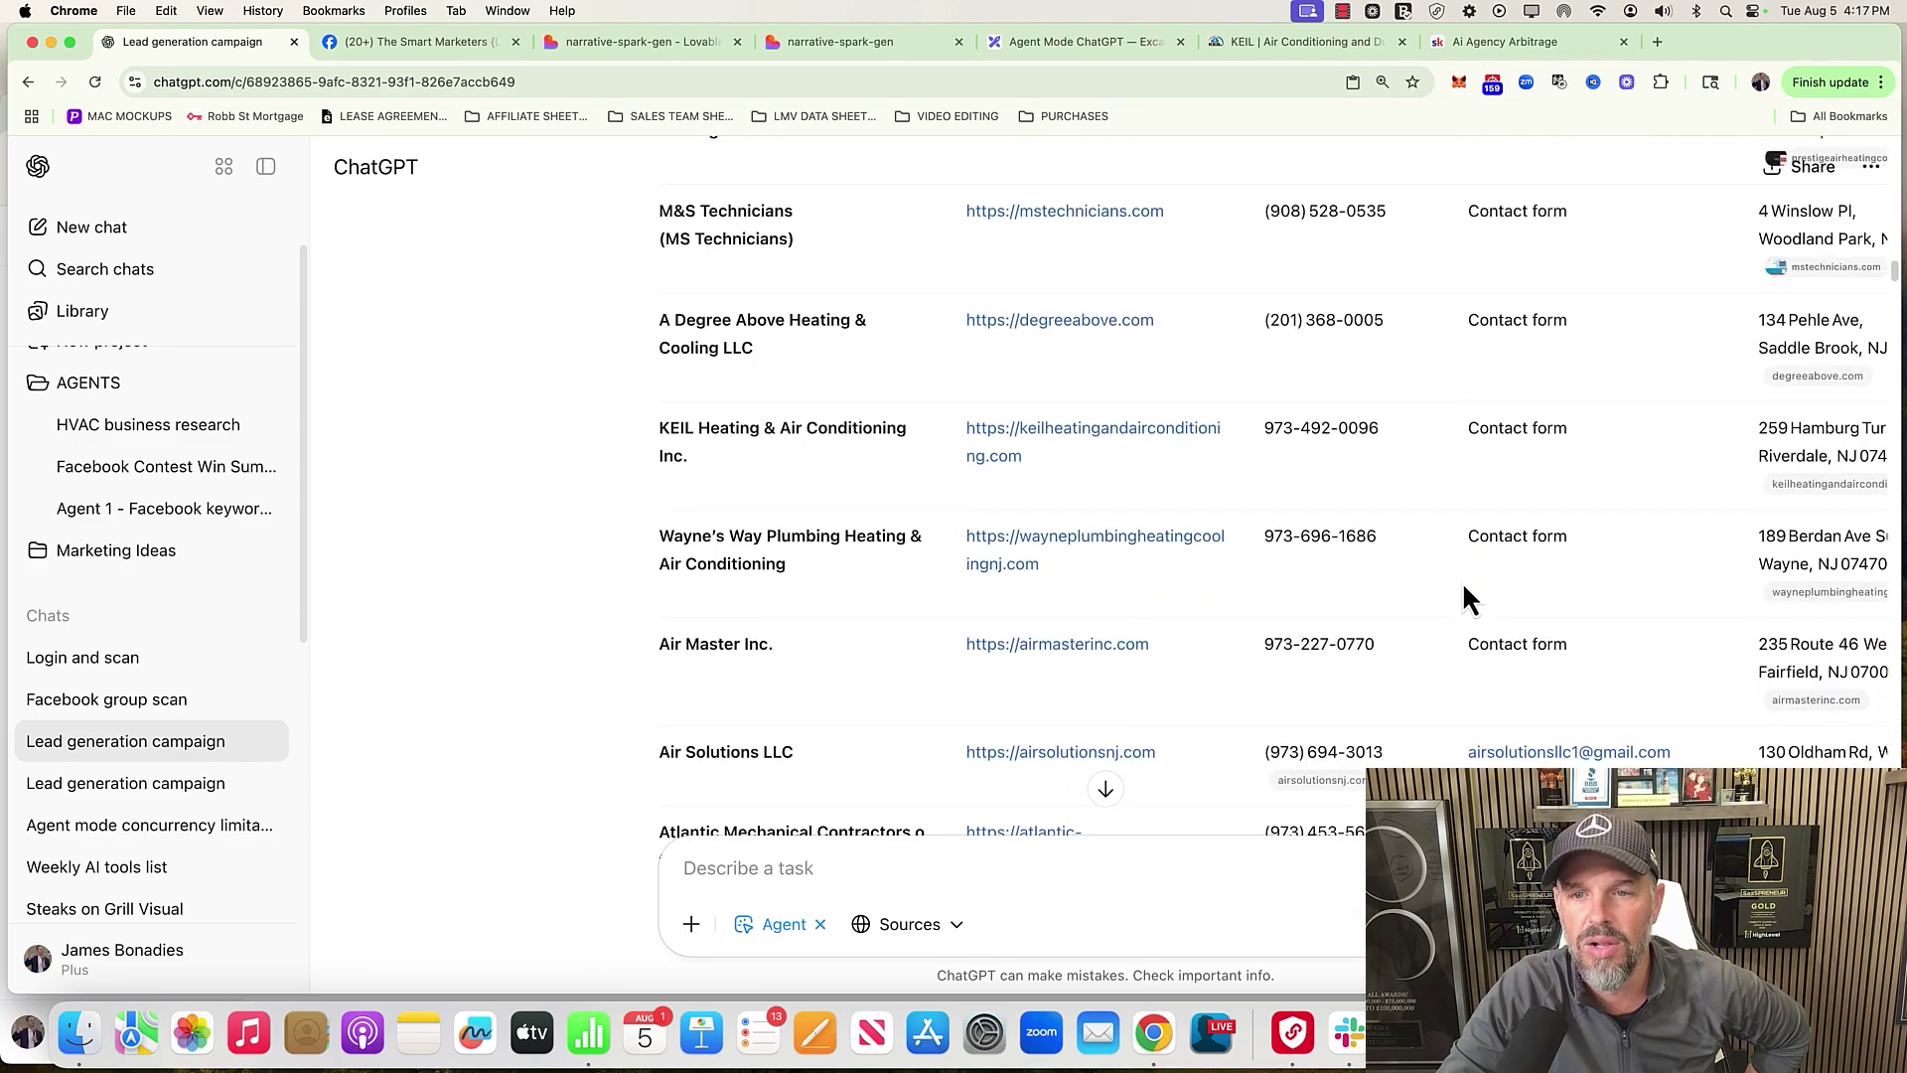
scroll(1464, 586, down, 6)
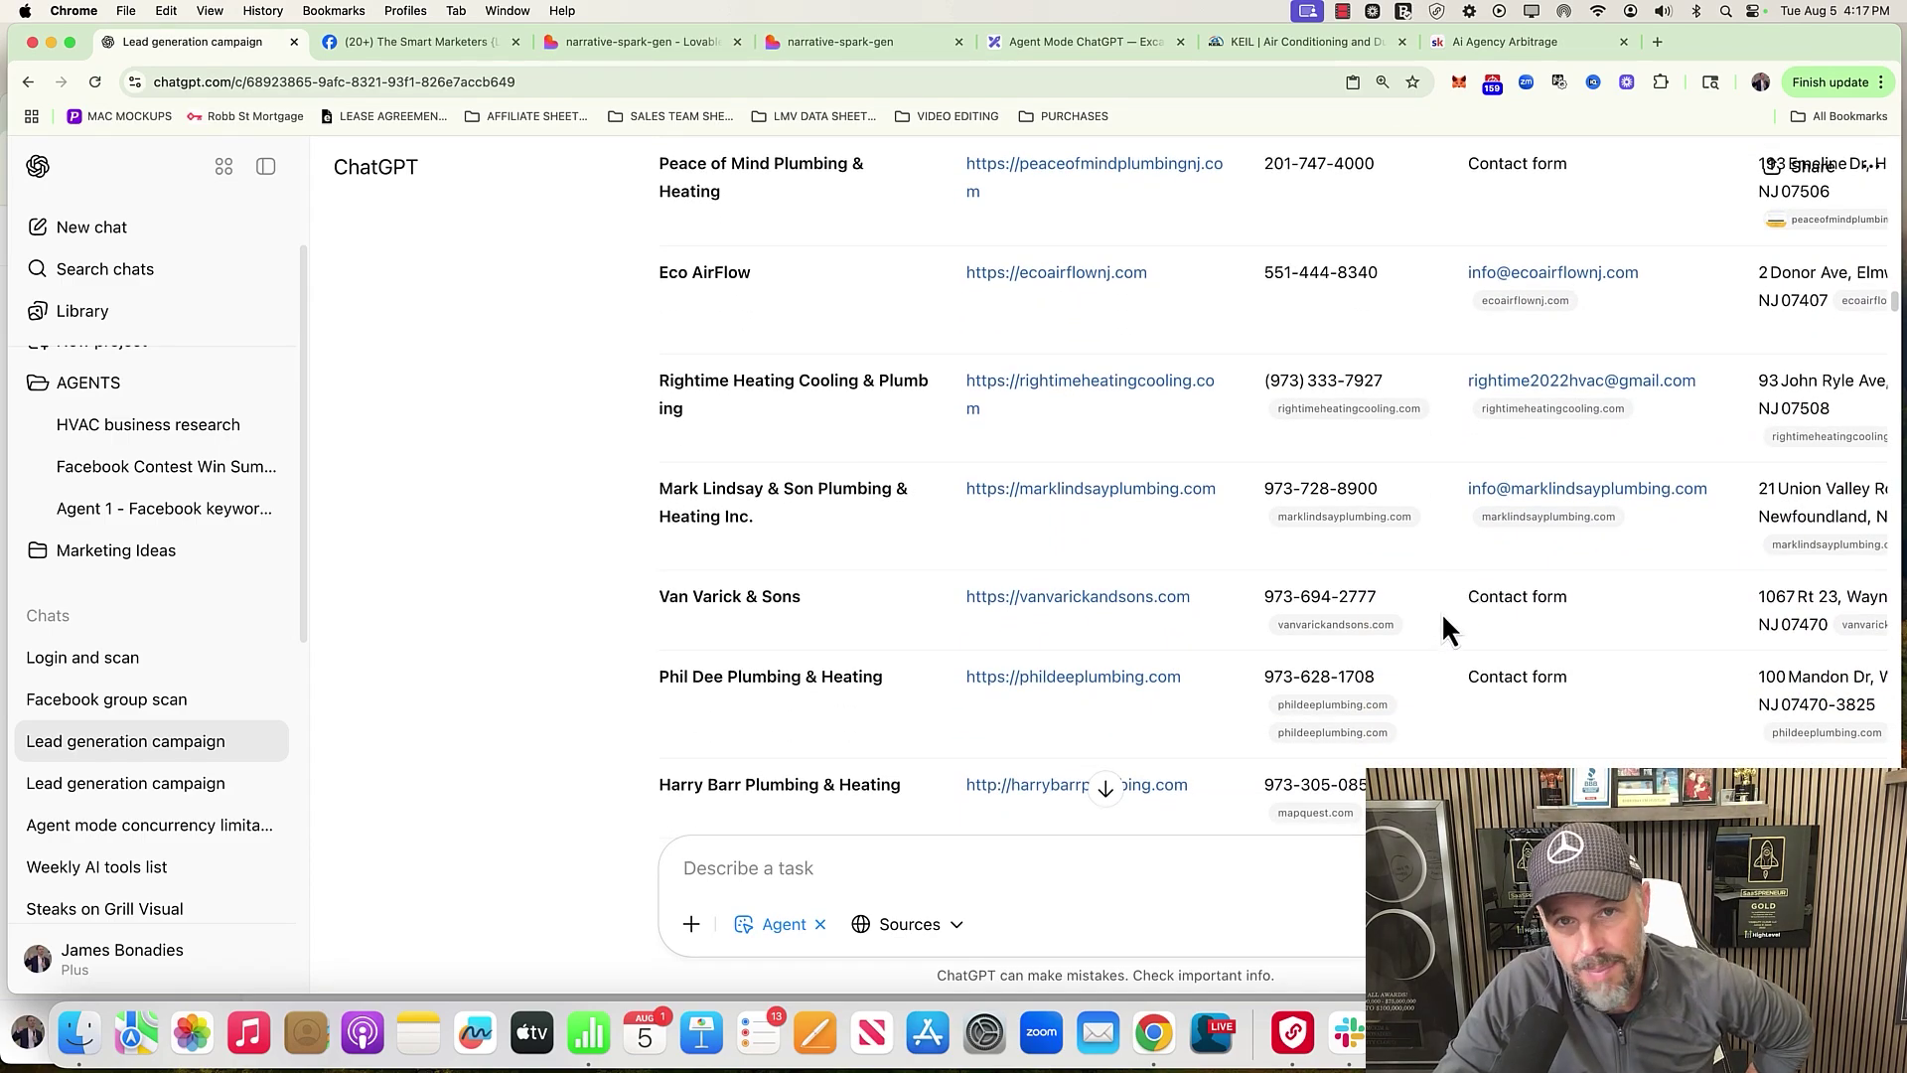
scroll(1440, 612, up, 3)
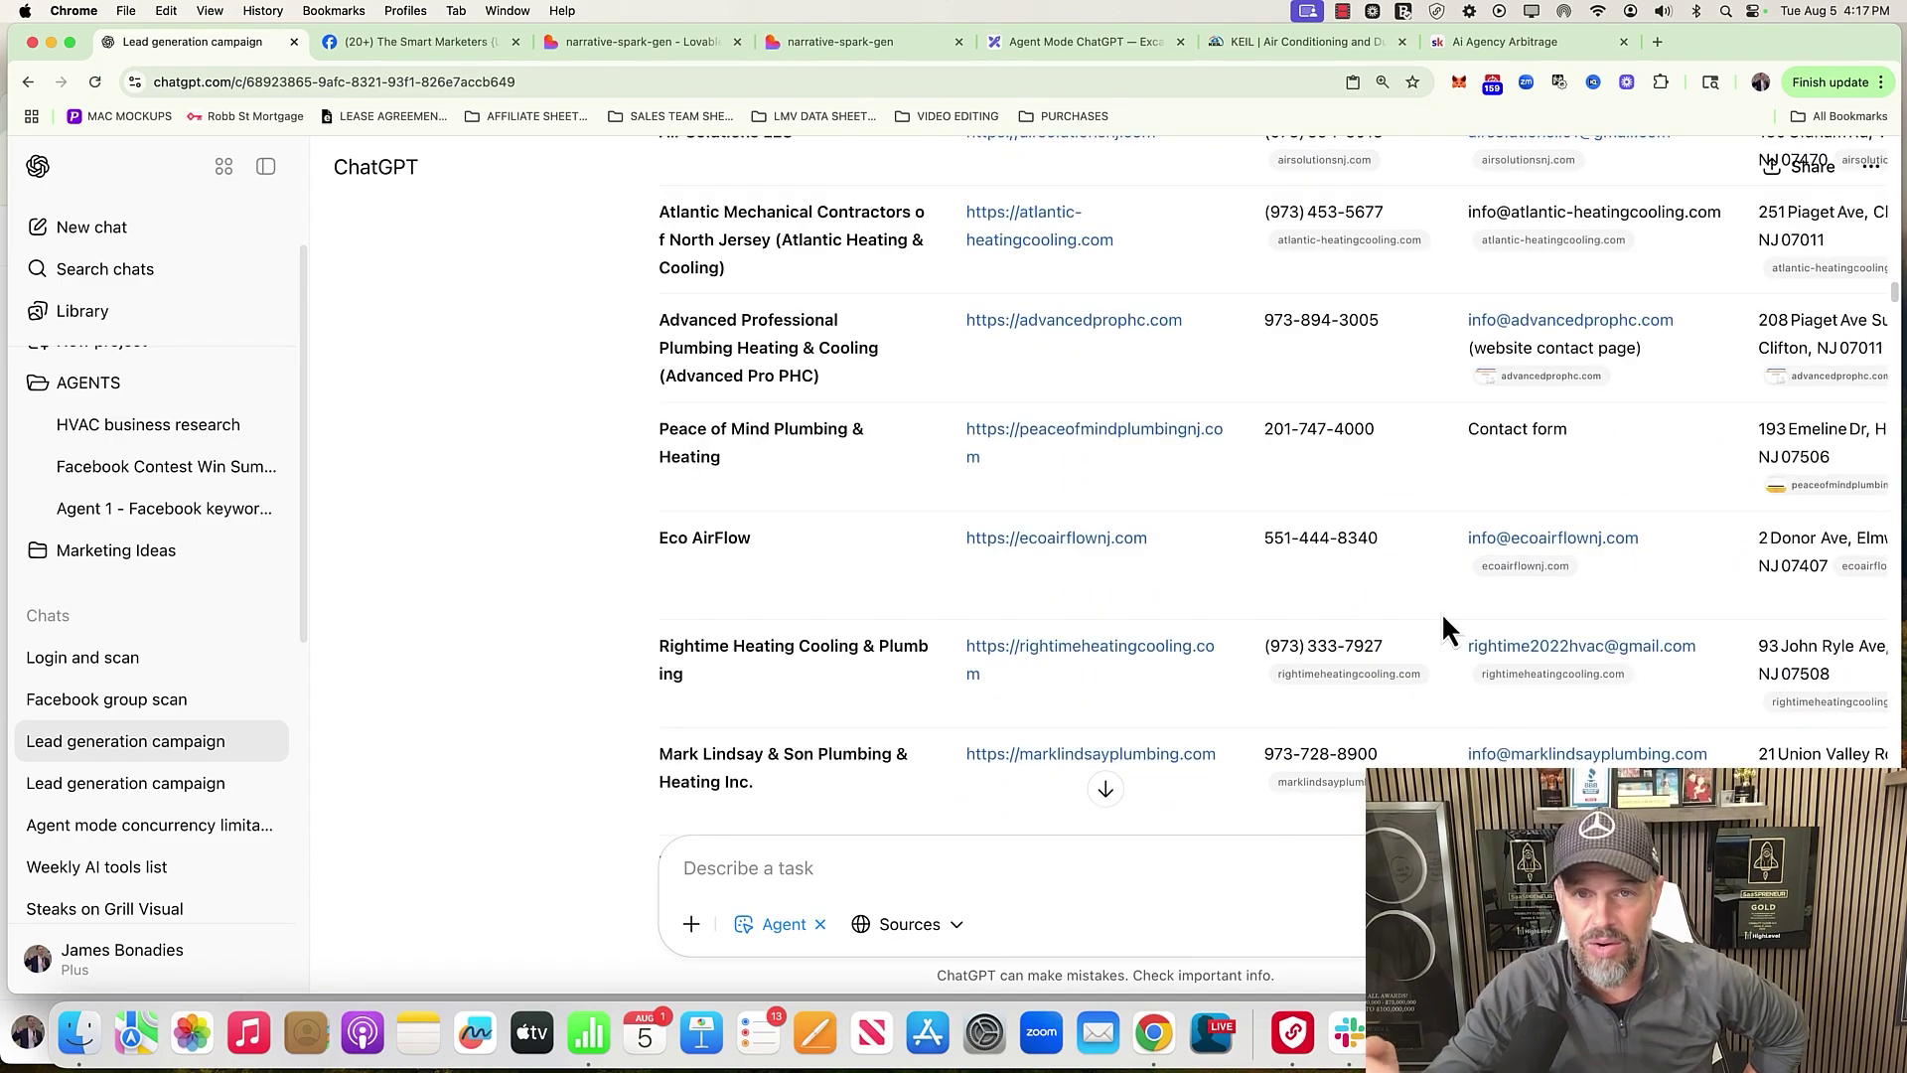
scroll(1440, 612, up, 2)
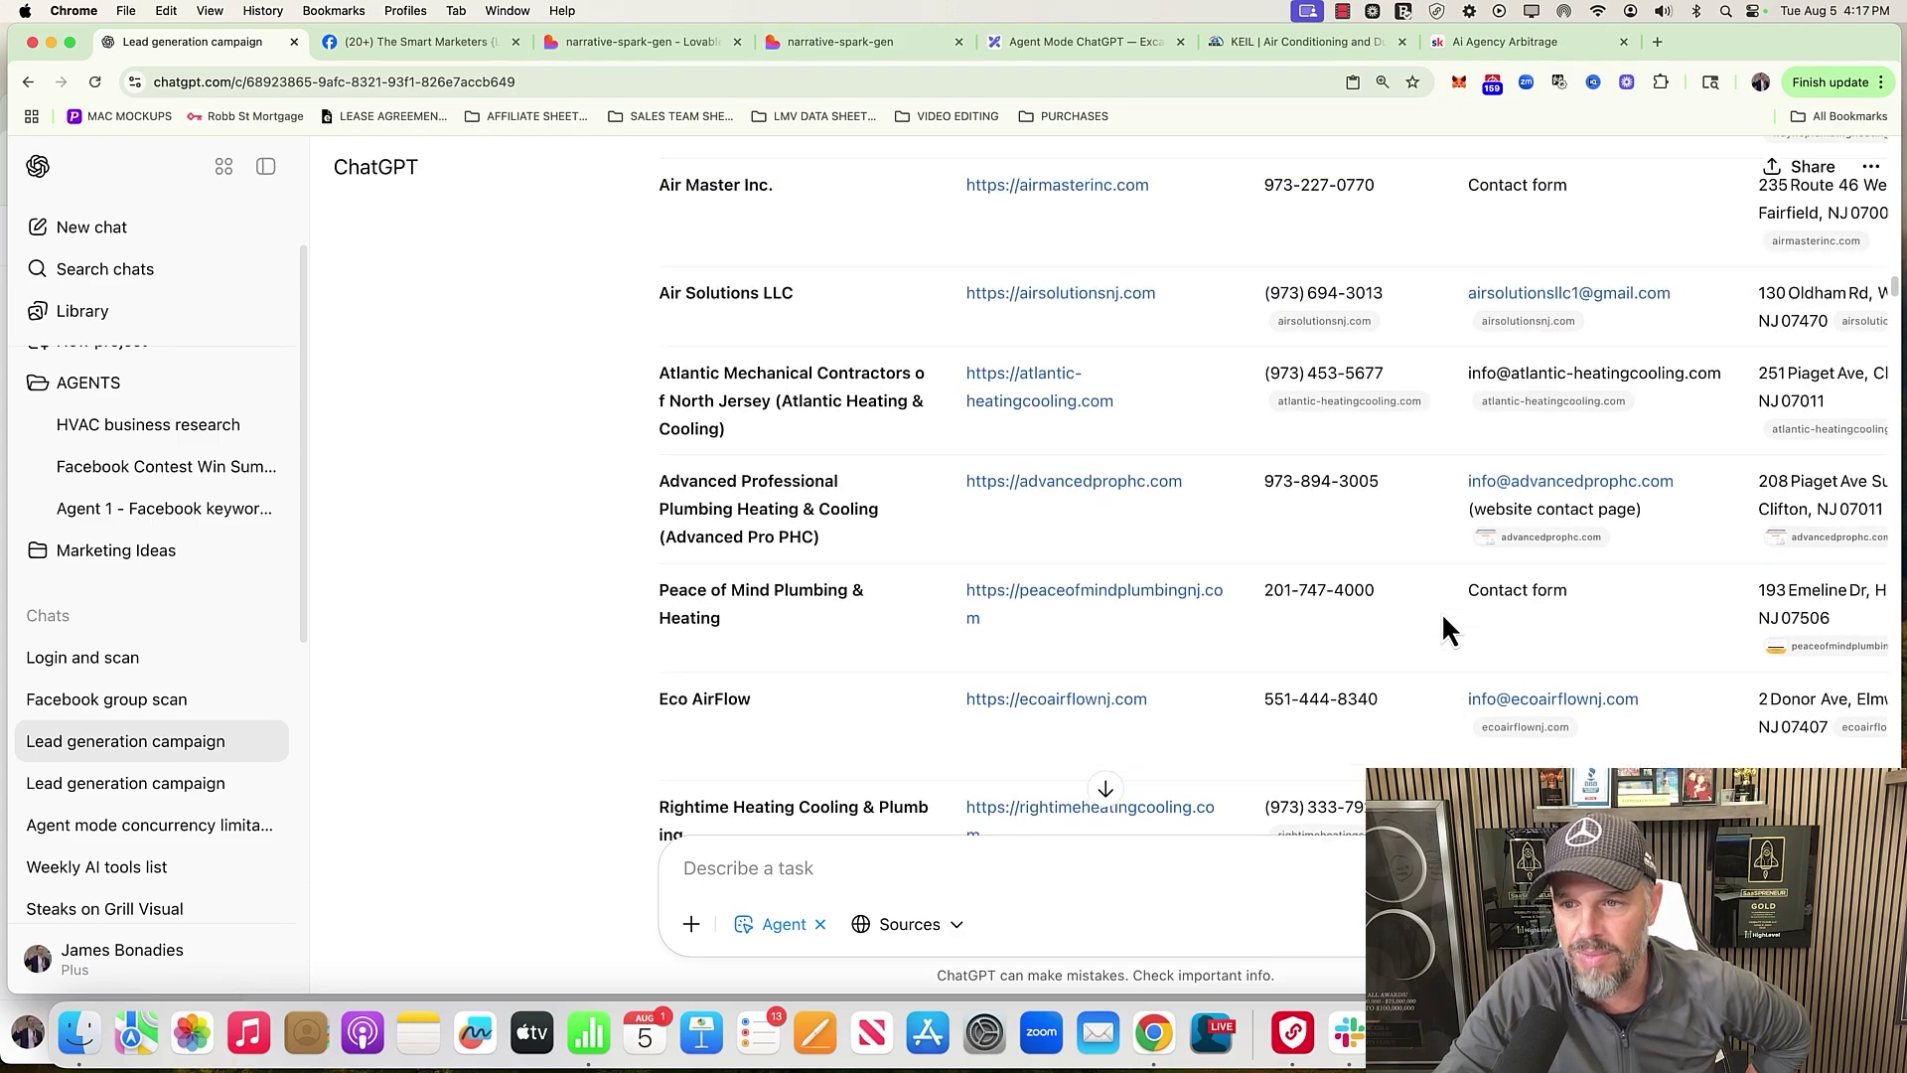
scroll(1440, 612, up, 10)
scroll(1688, 457, right, 5)
scroll(1673, 584, down, 10)
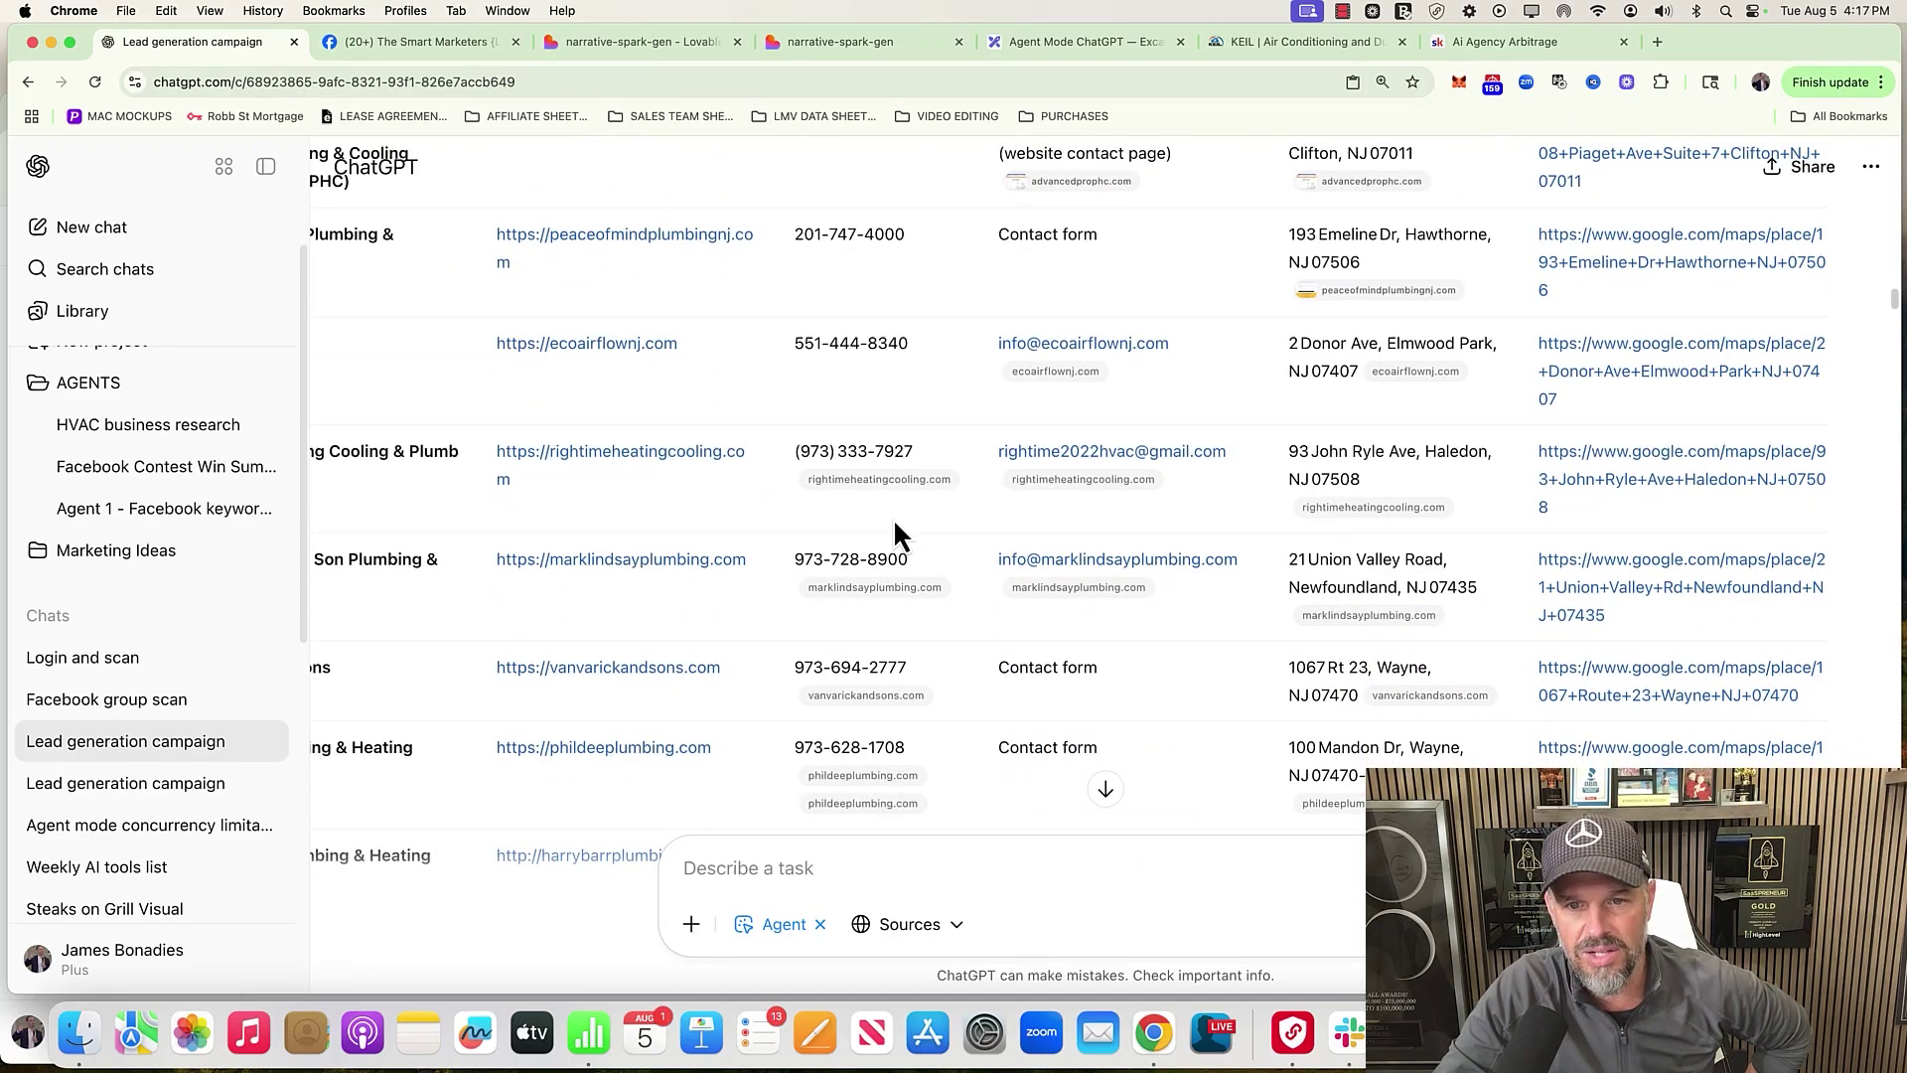
scroll(892, 516, down, 10)
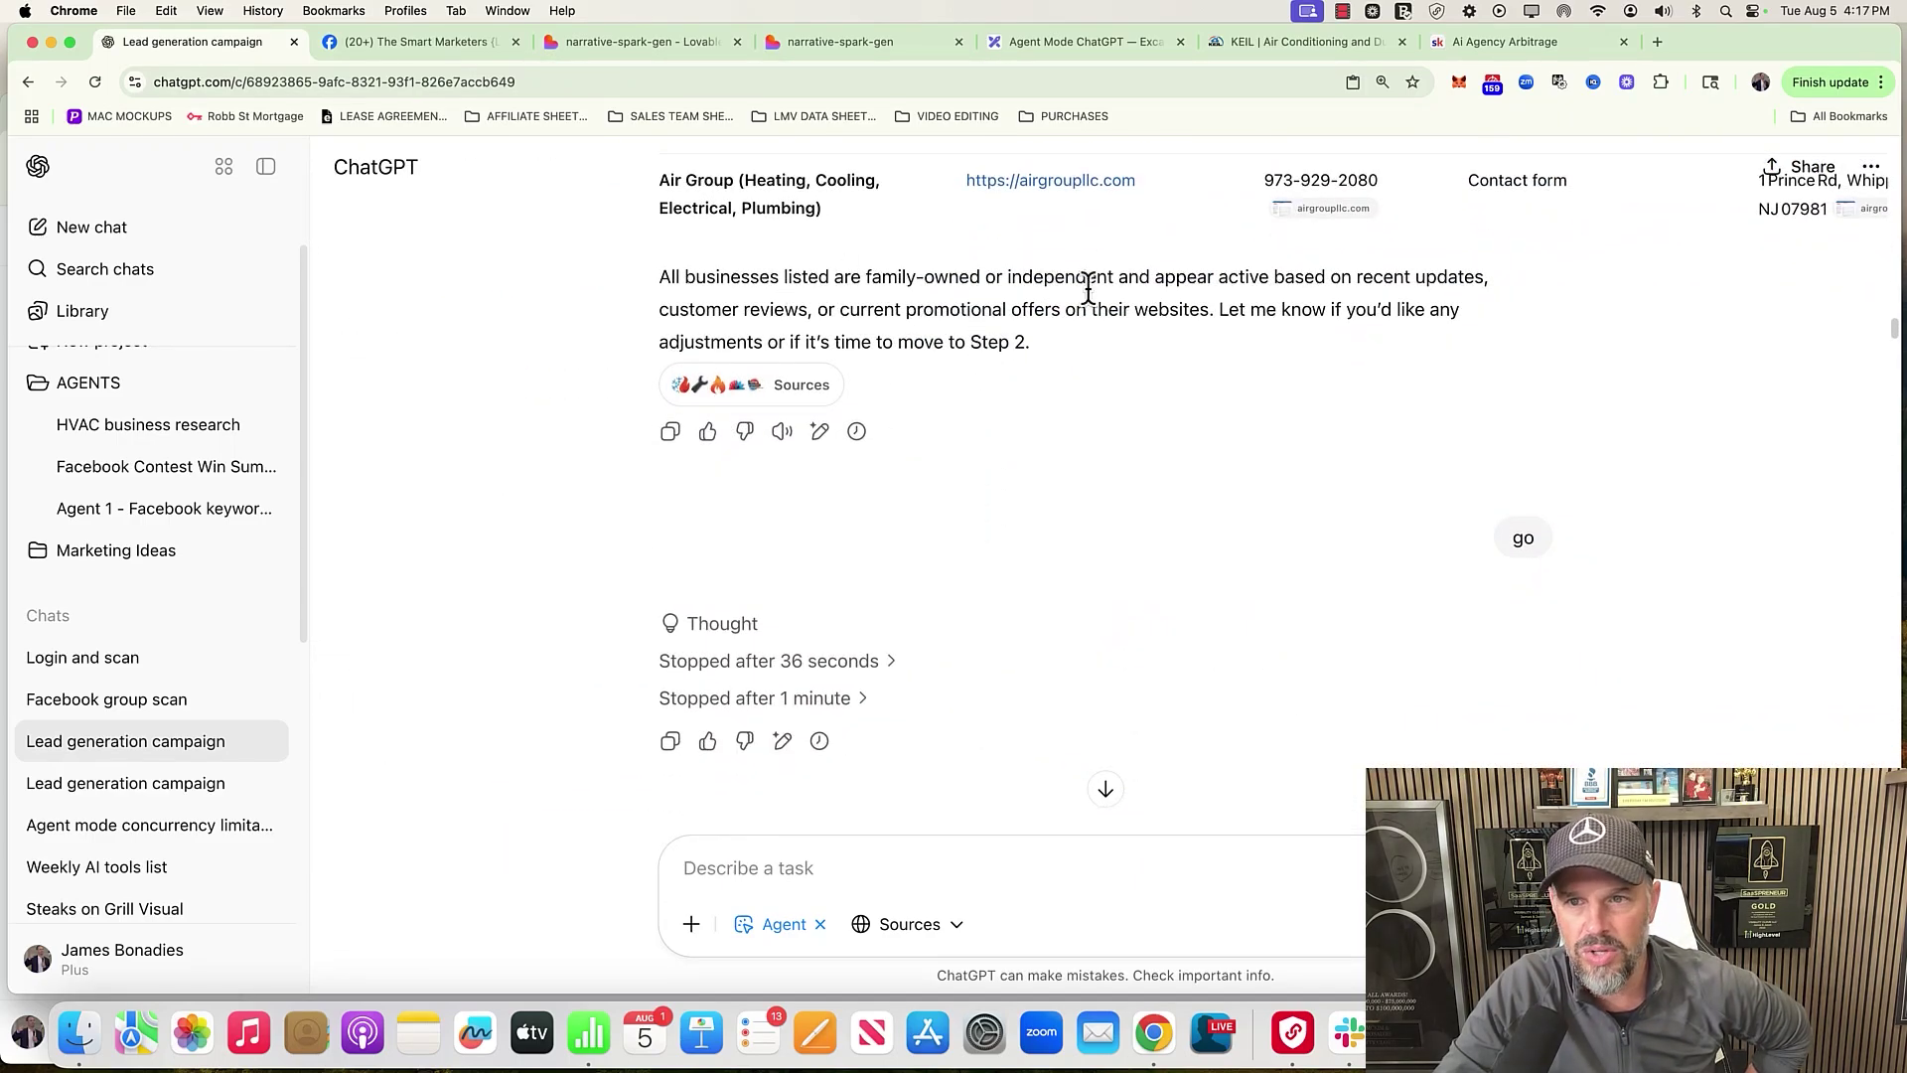
scroll(1250, 574, down, 5)
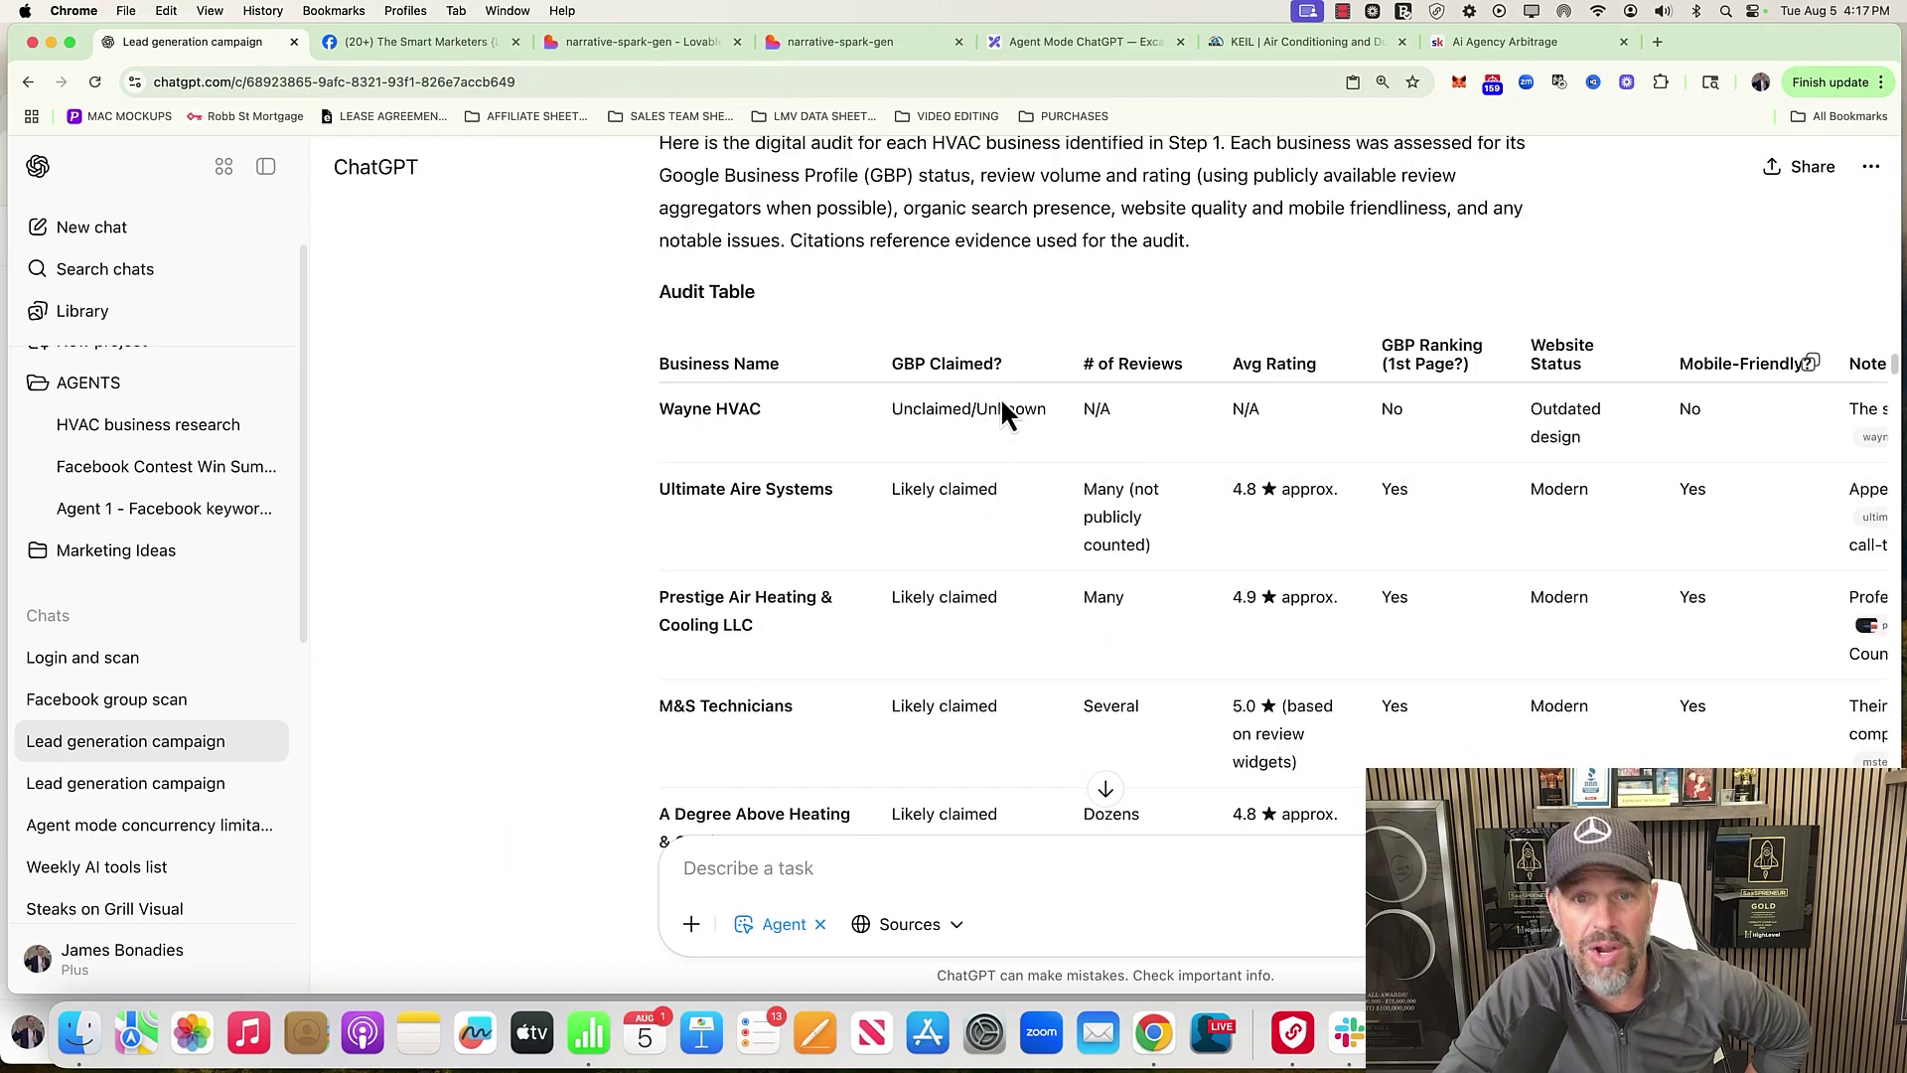
triple_click(734, 408)
click(914, 408)
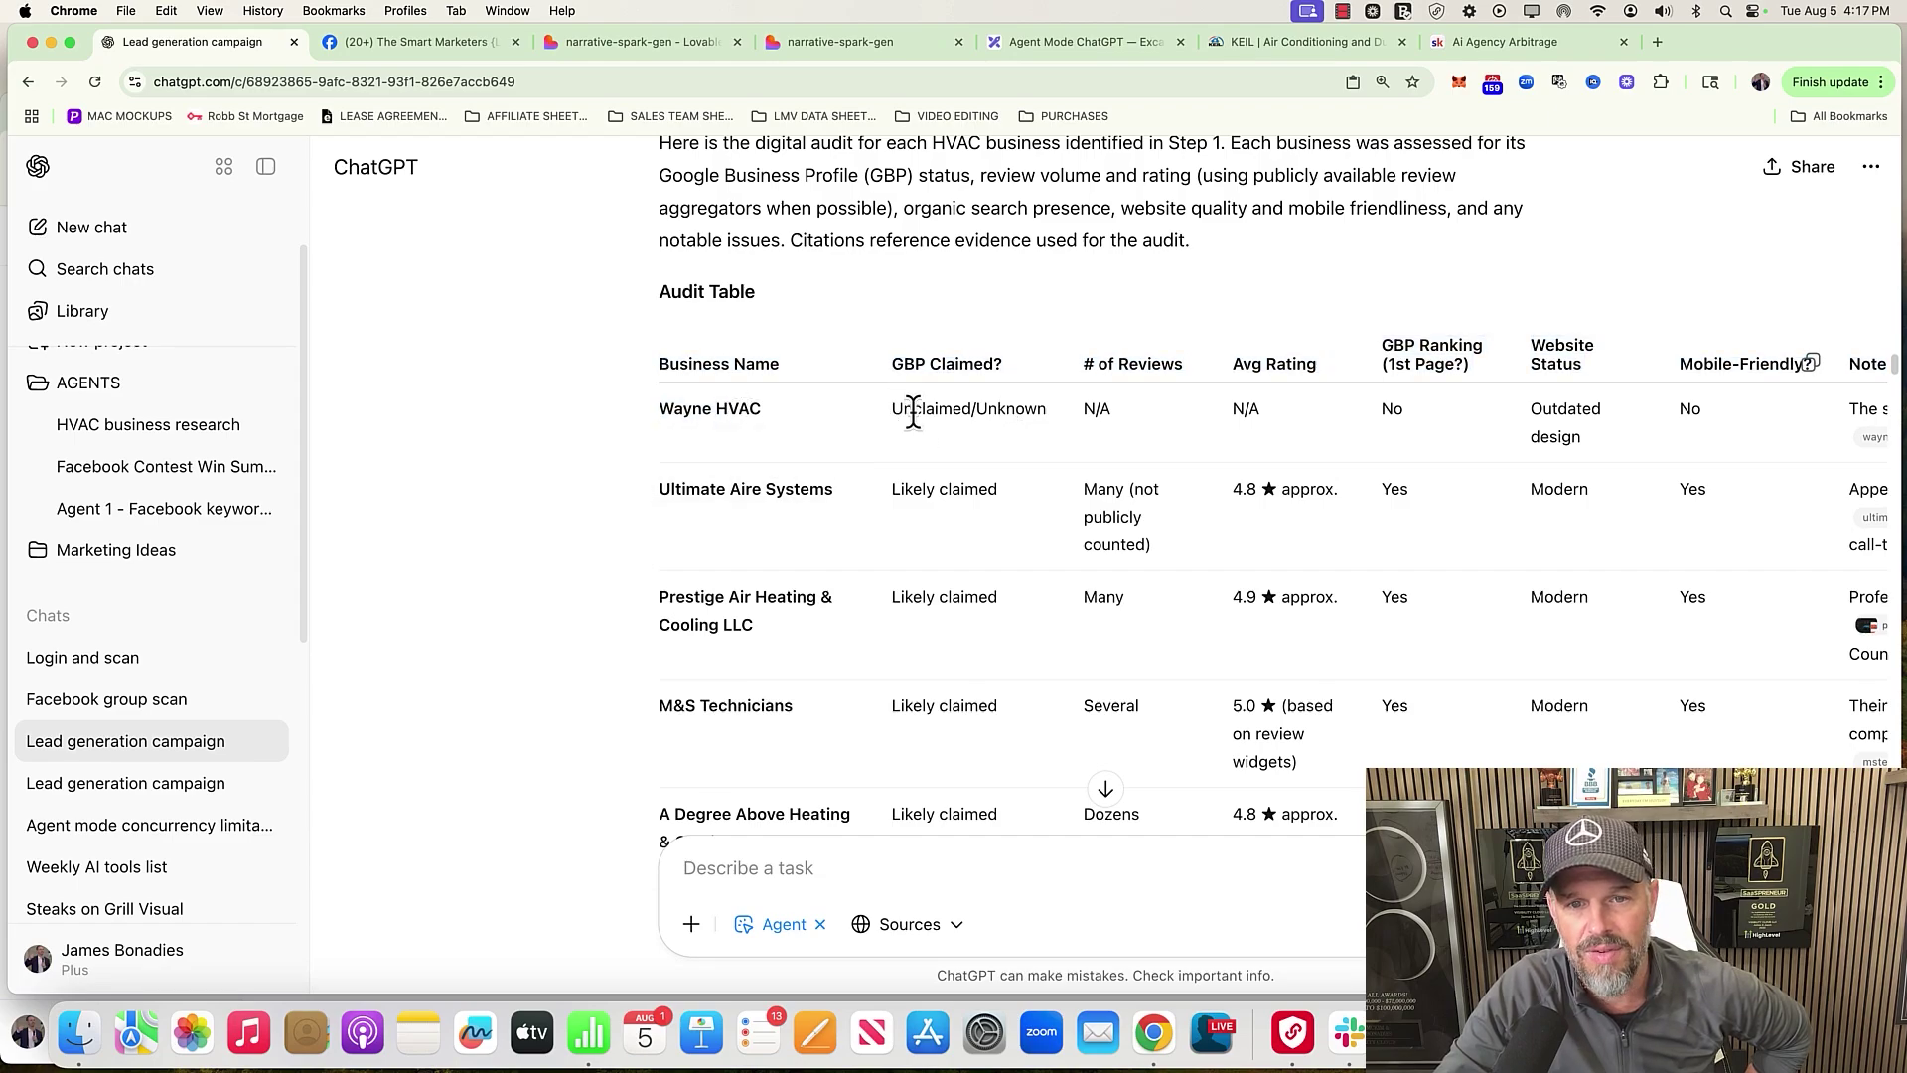
drag(927, 408, 1015, 409)
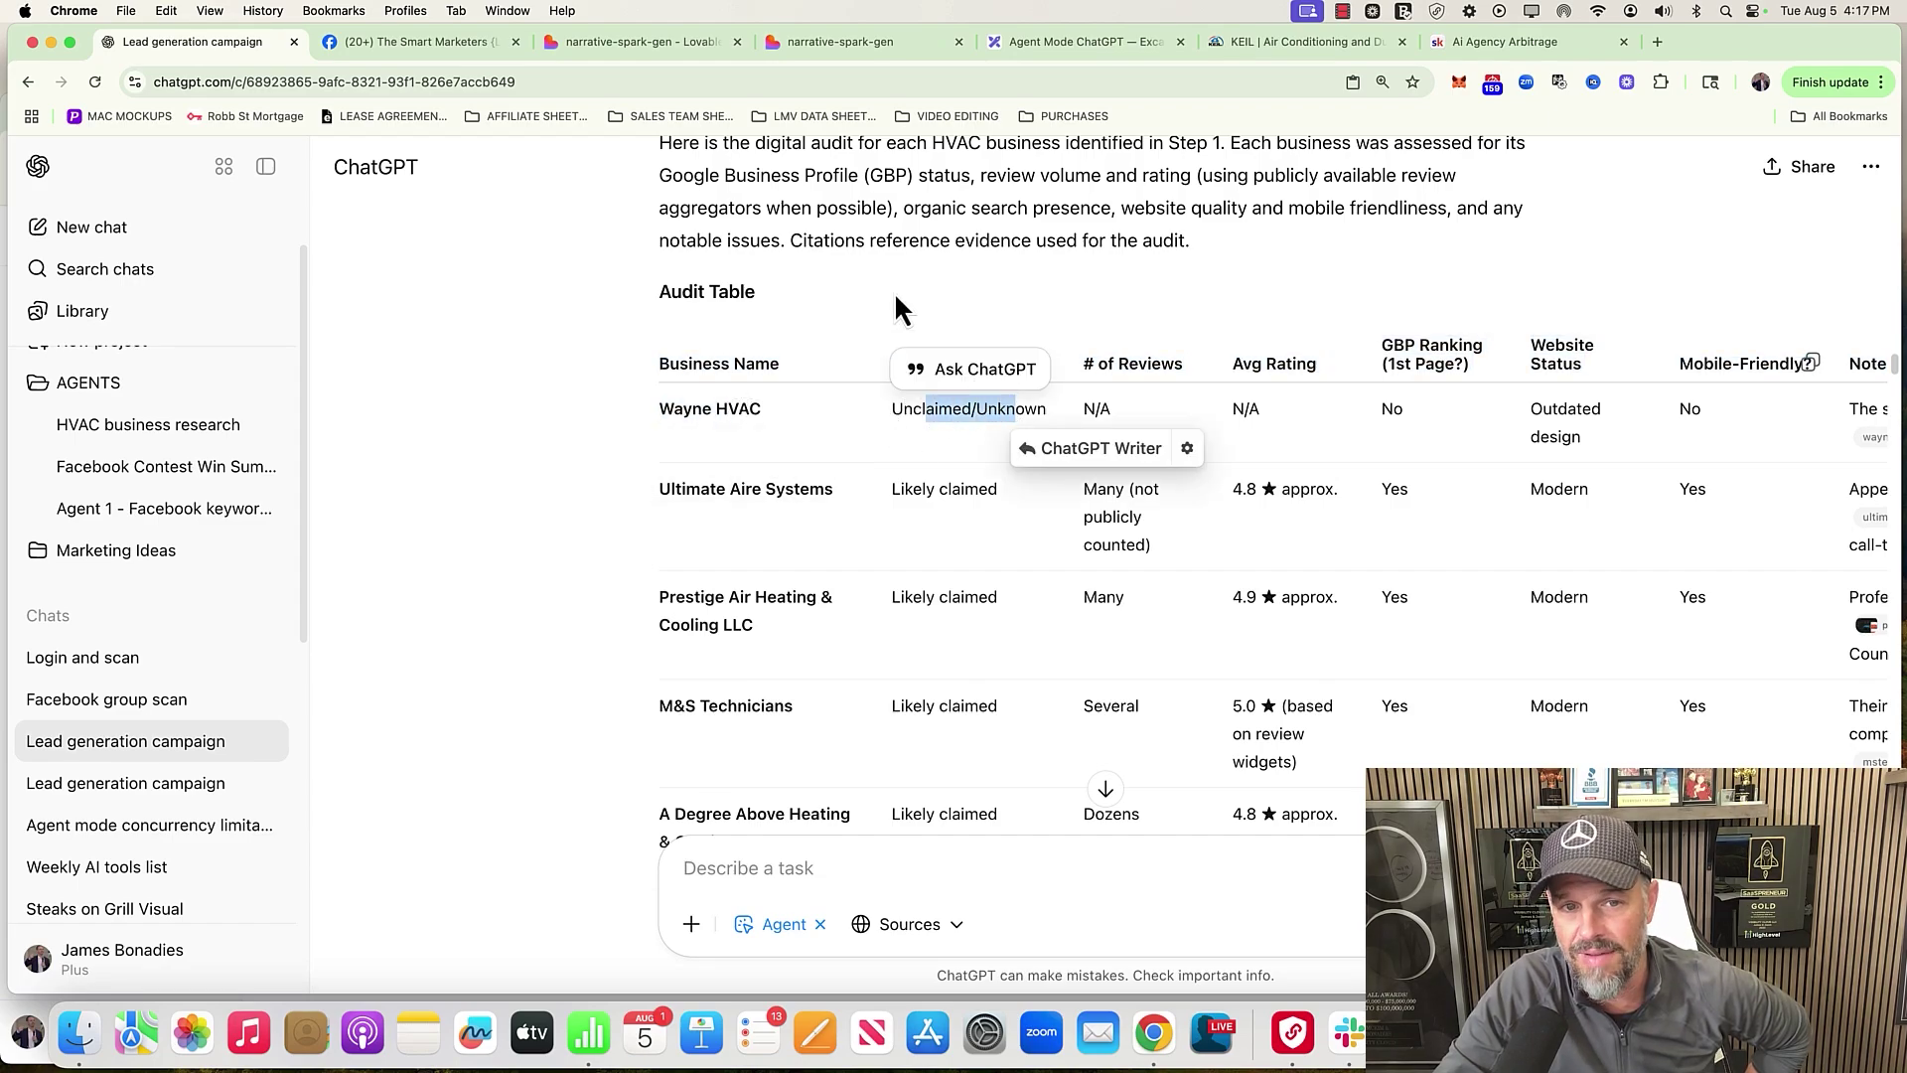
click(1090, 338)
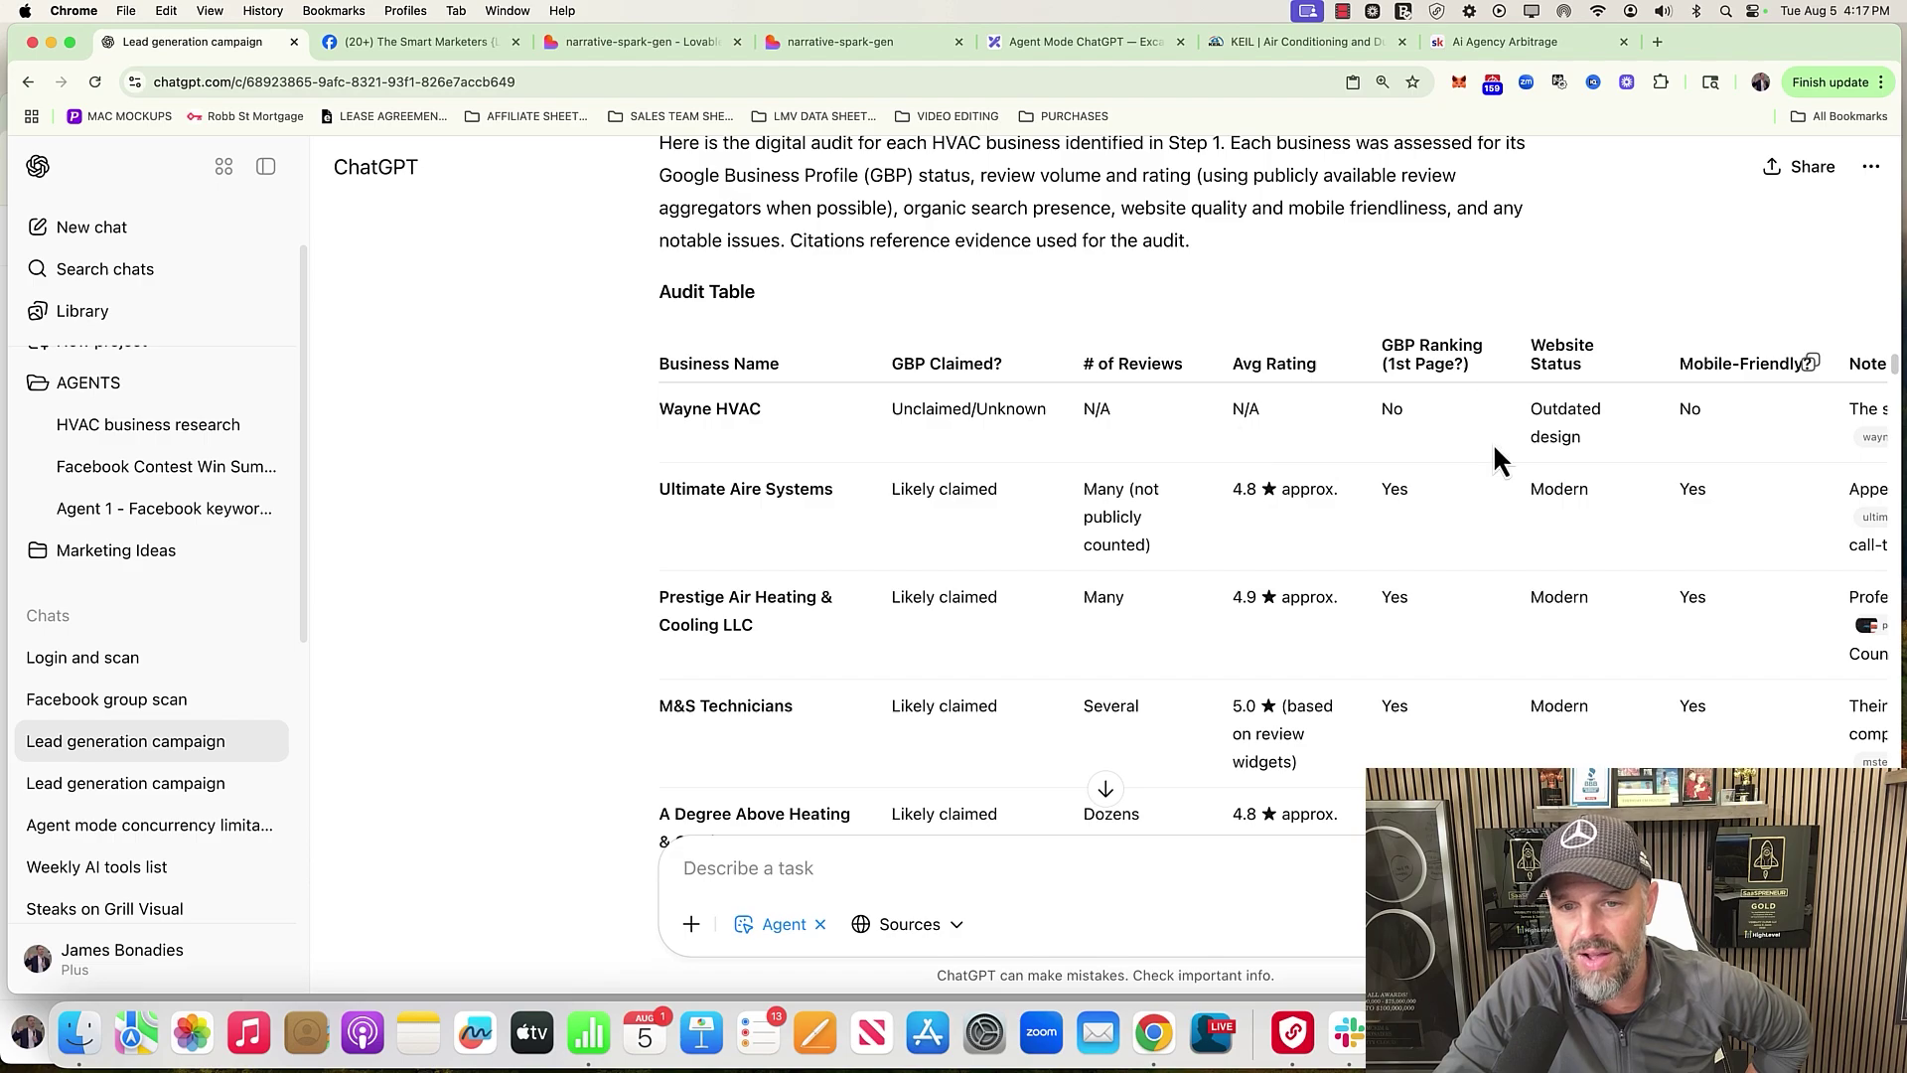
scroll(1493, 443, down, 10)
drag(661, 435, 890, 438)
click(945, 427)
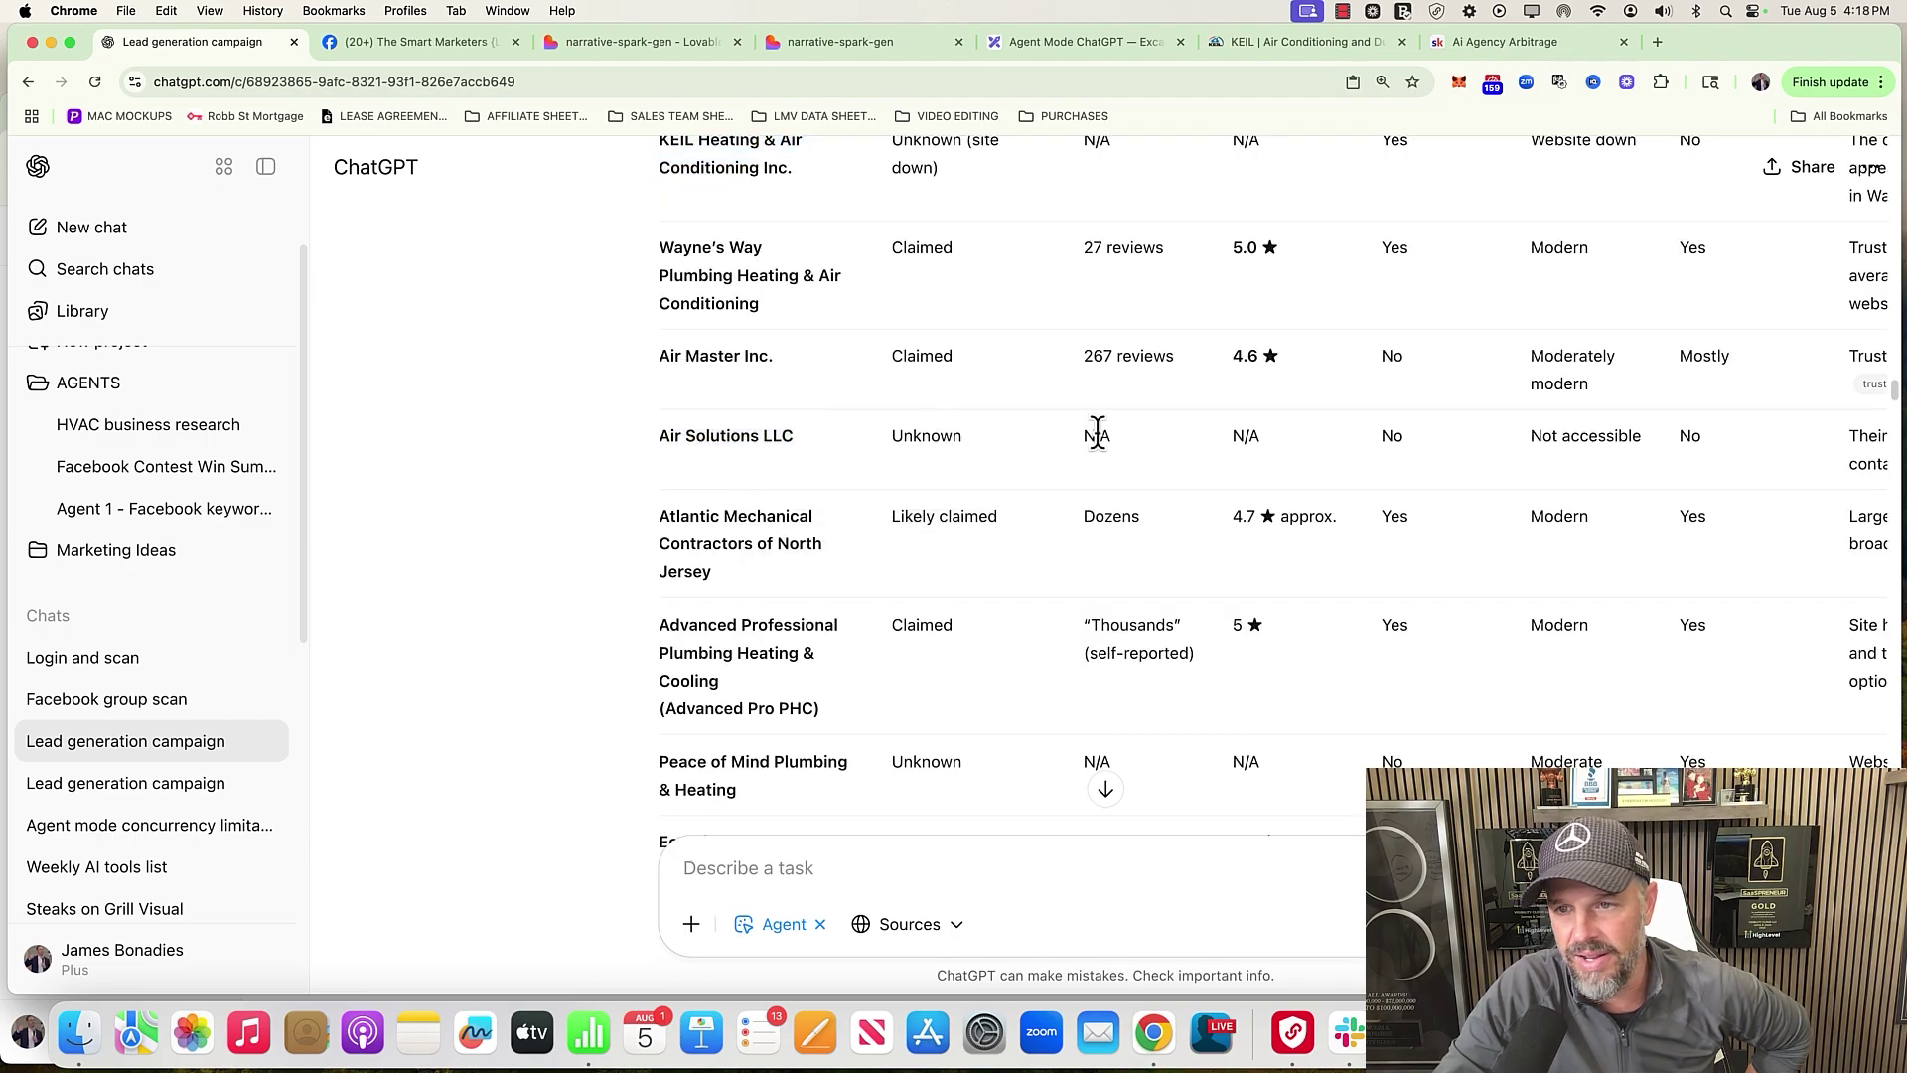
scroll(659, 578, down, 10)
scroll(660, 578, right, 2)
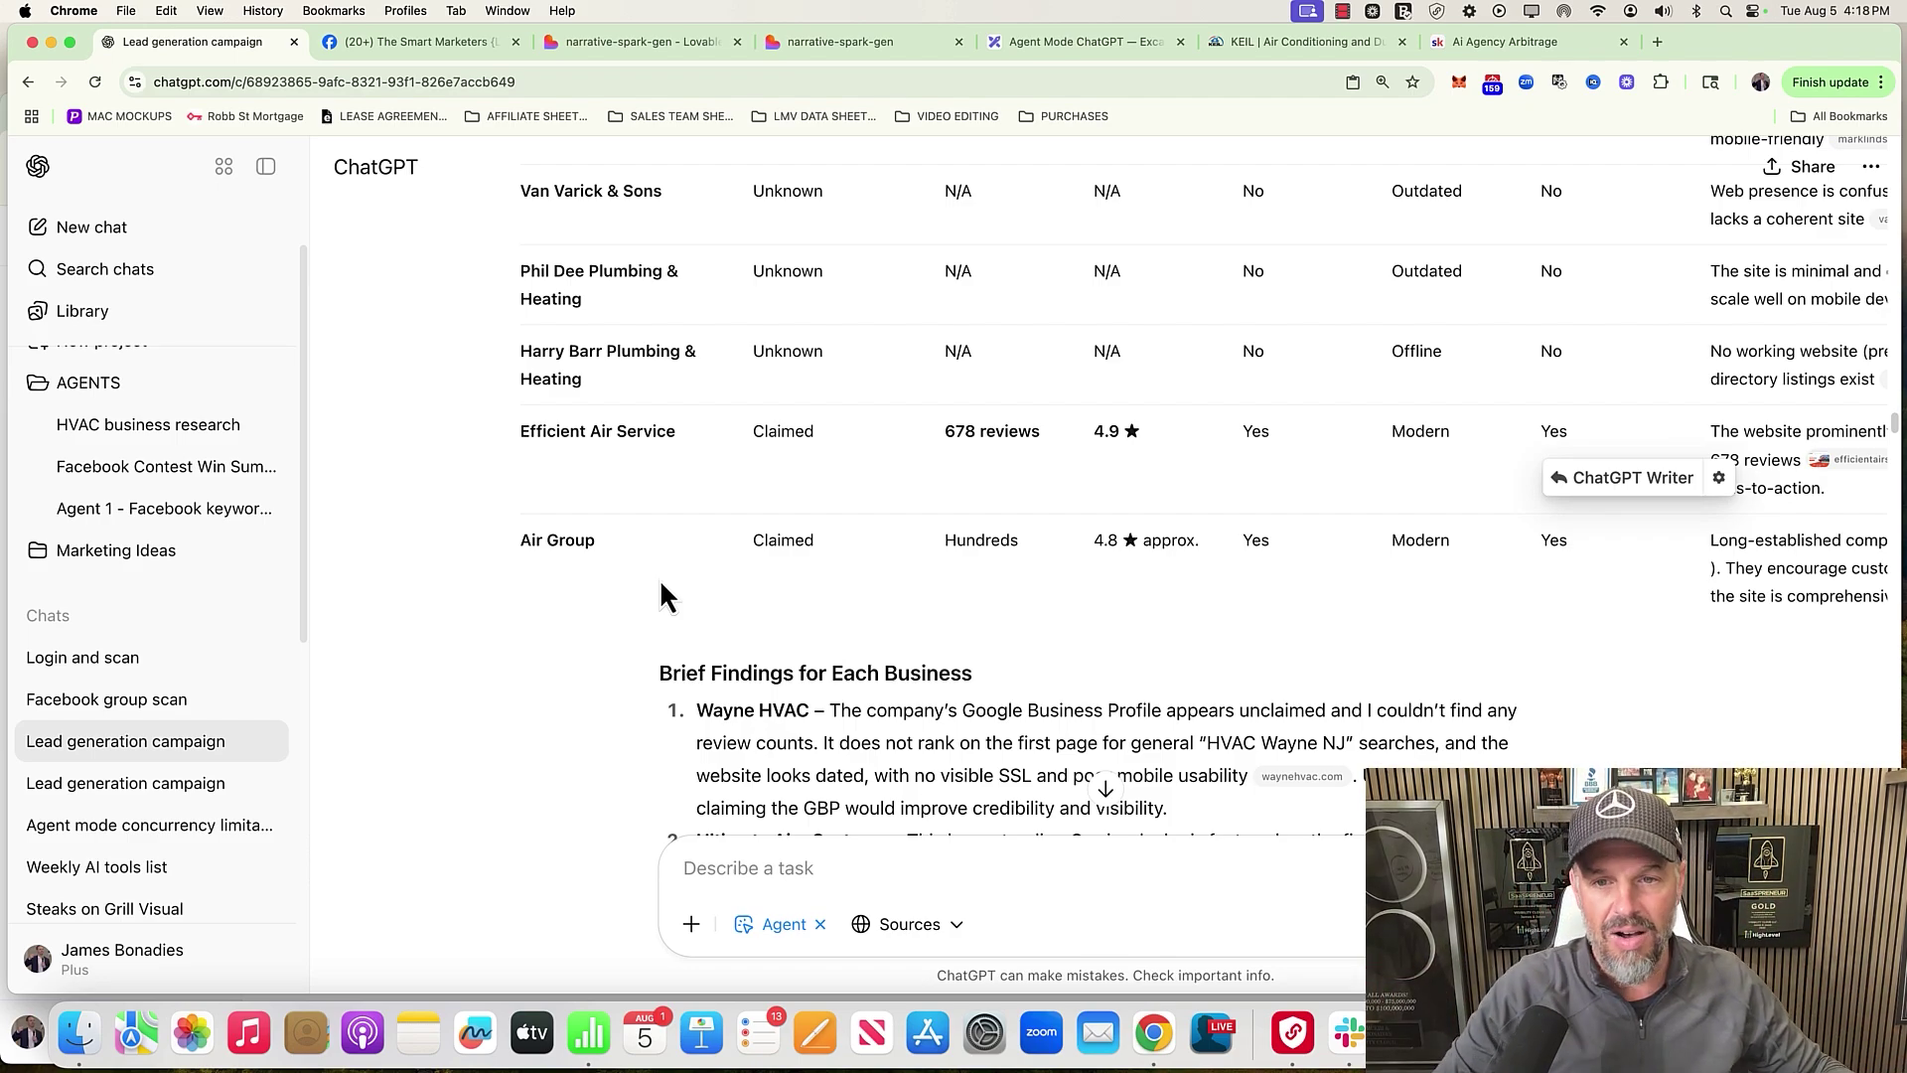
scroll(1316, 312, up, 5)
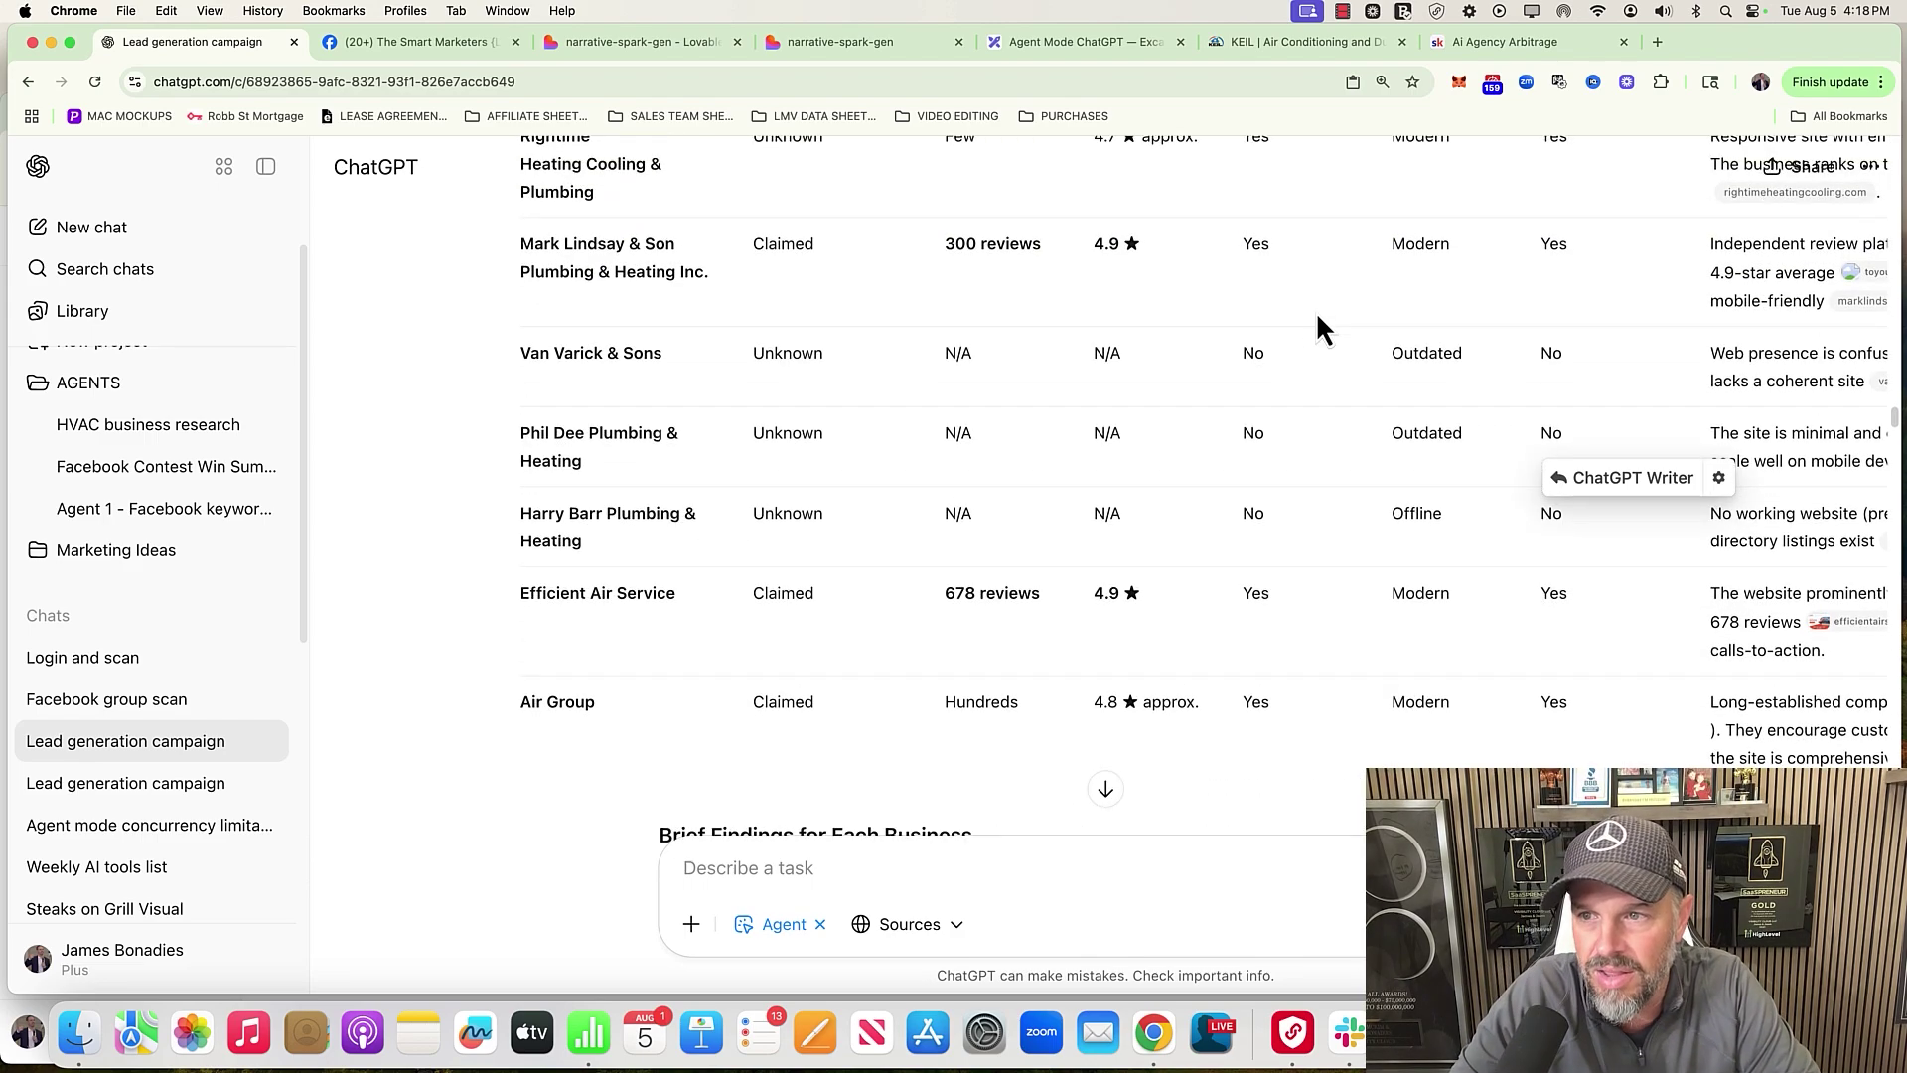
scroll(1316, 312, up, 3)
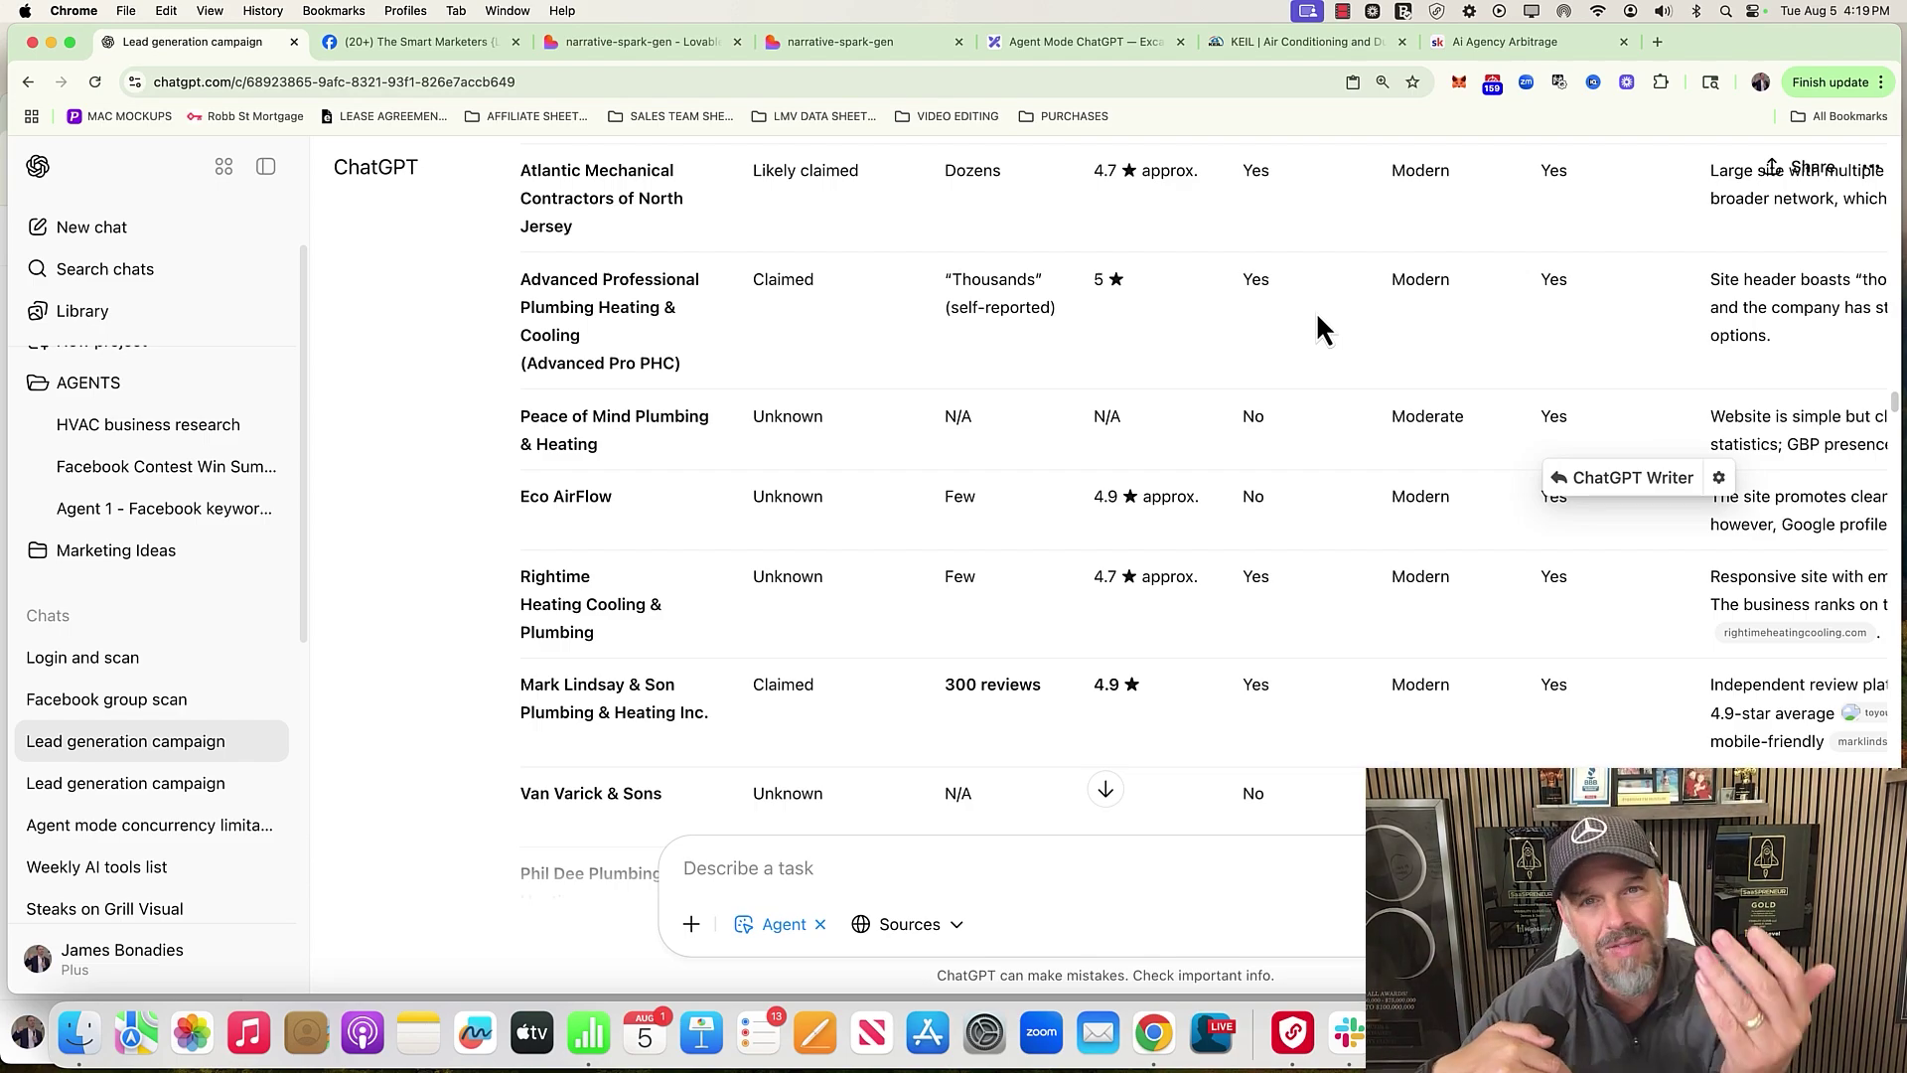
scroll(1317, 316, up, 2)
scroll(1317, 316, up, 6)
scroll(1317, 316, up, 3)
scroll(1317, 316, down, 10)
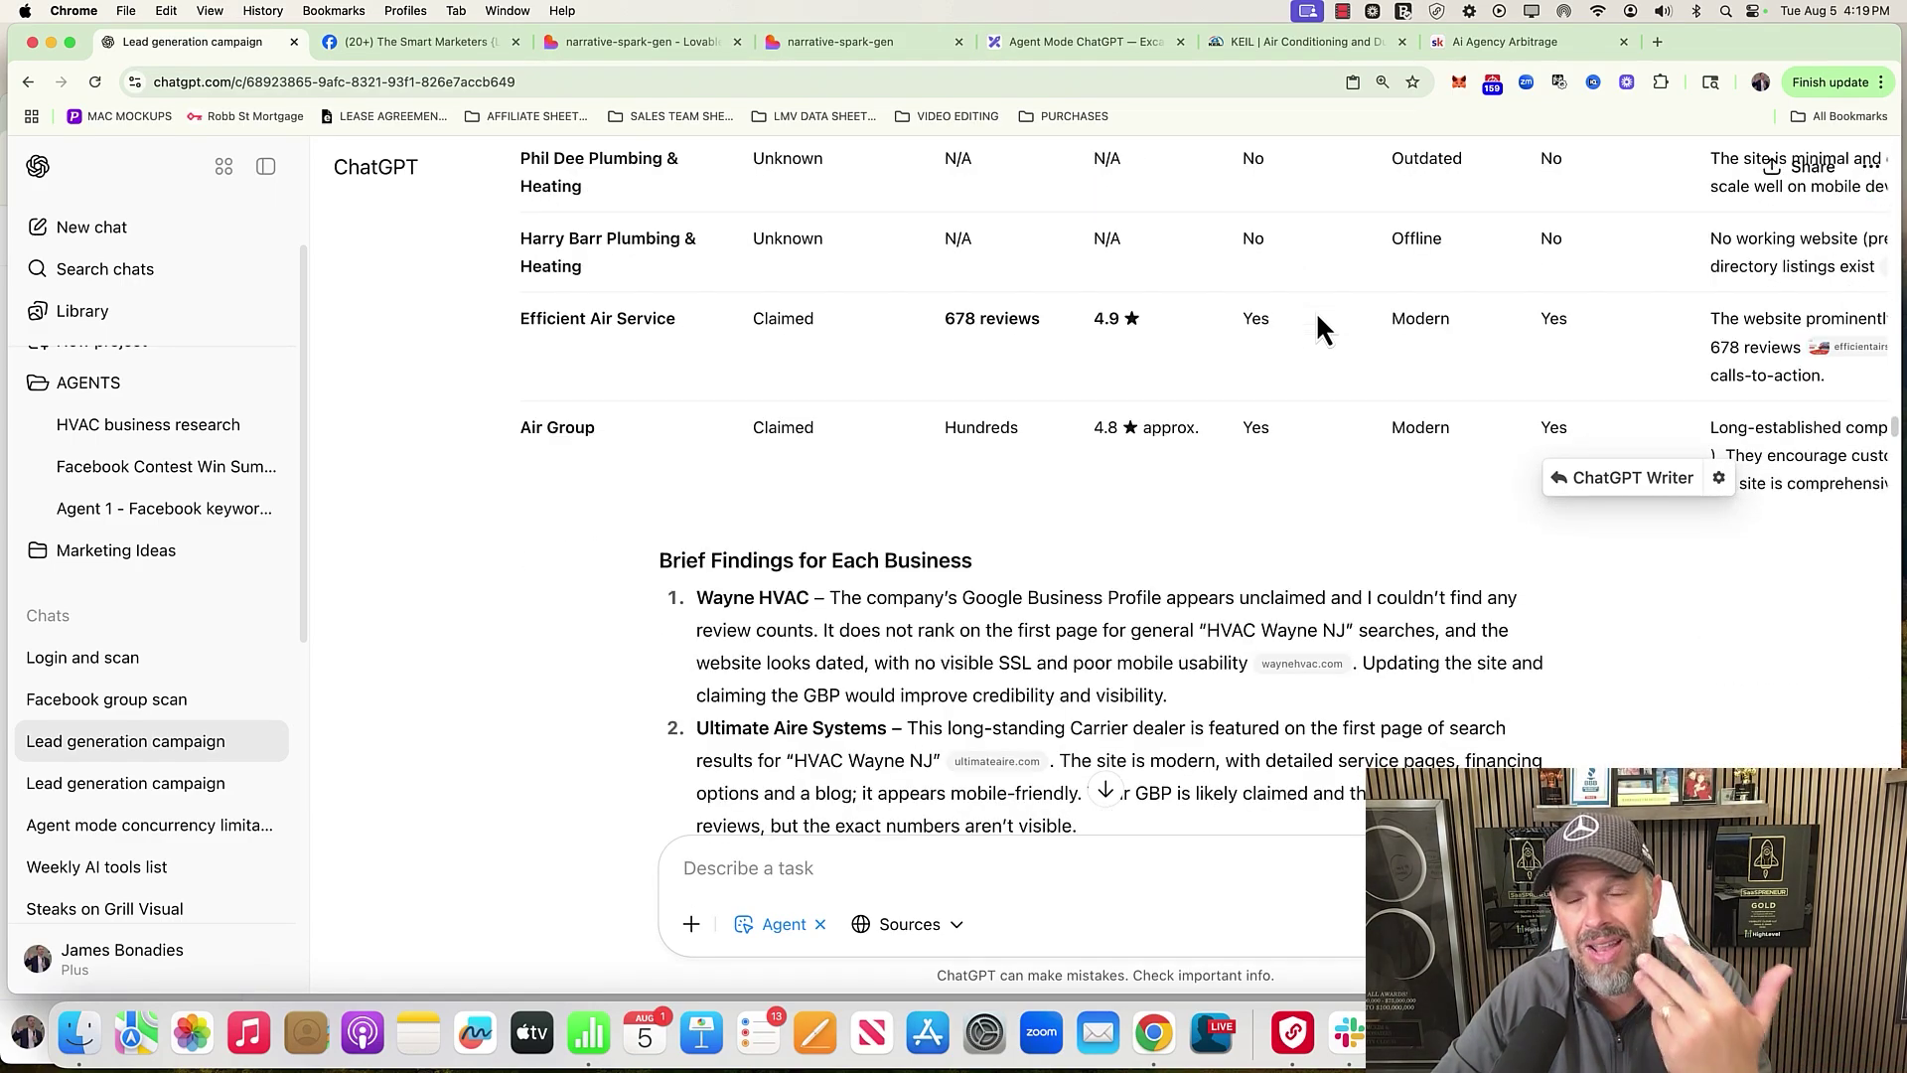
scroll(1315, 312, down, 3)
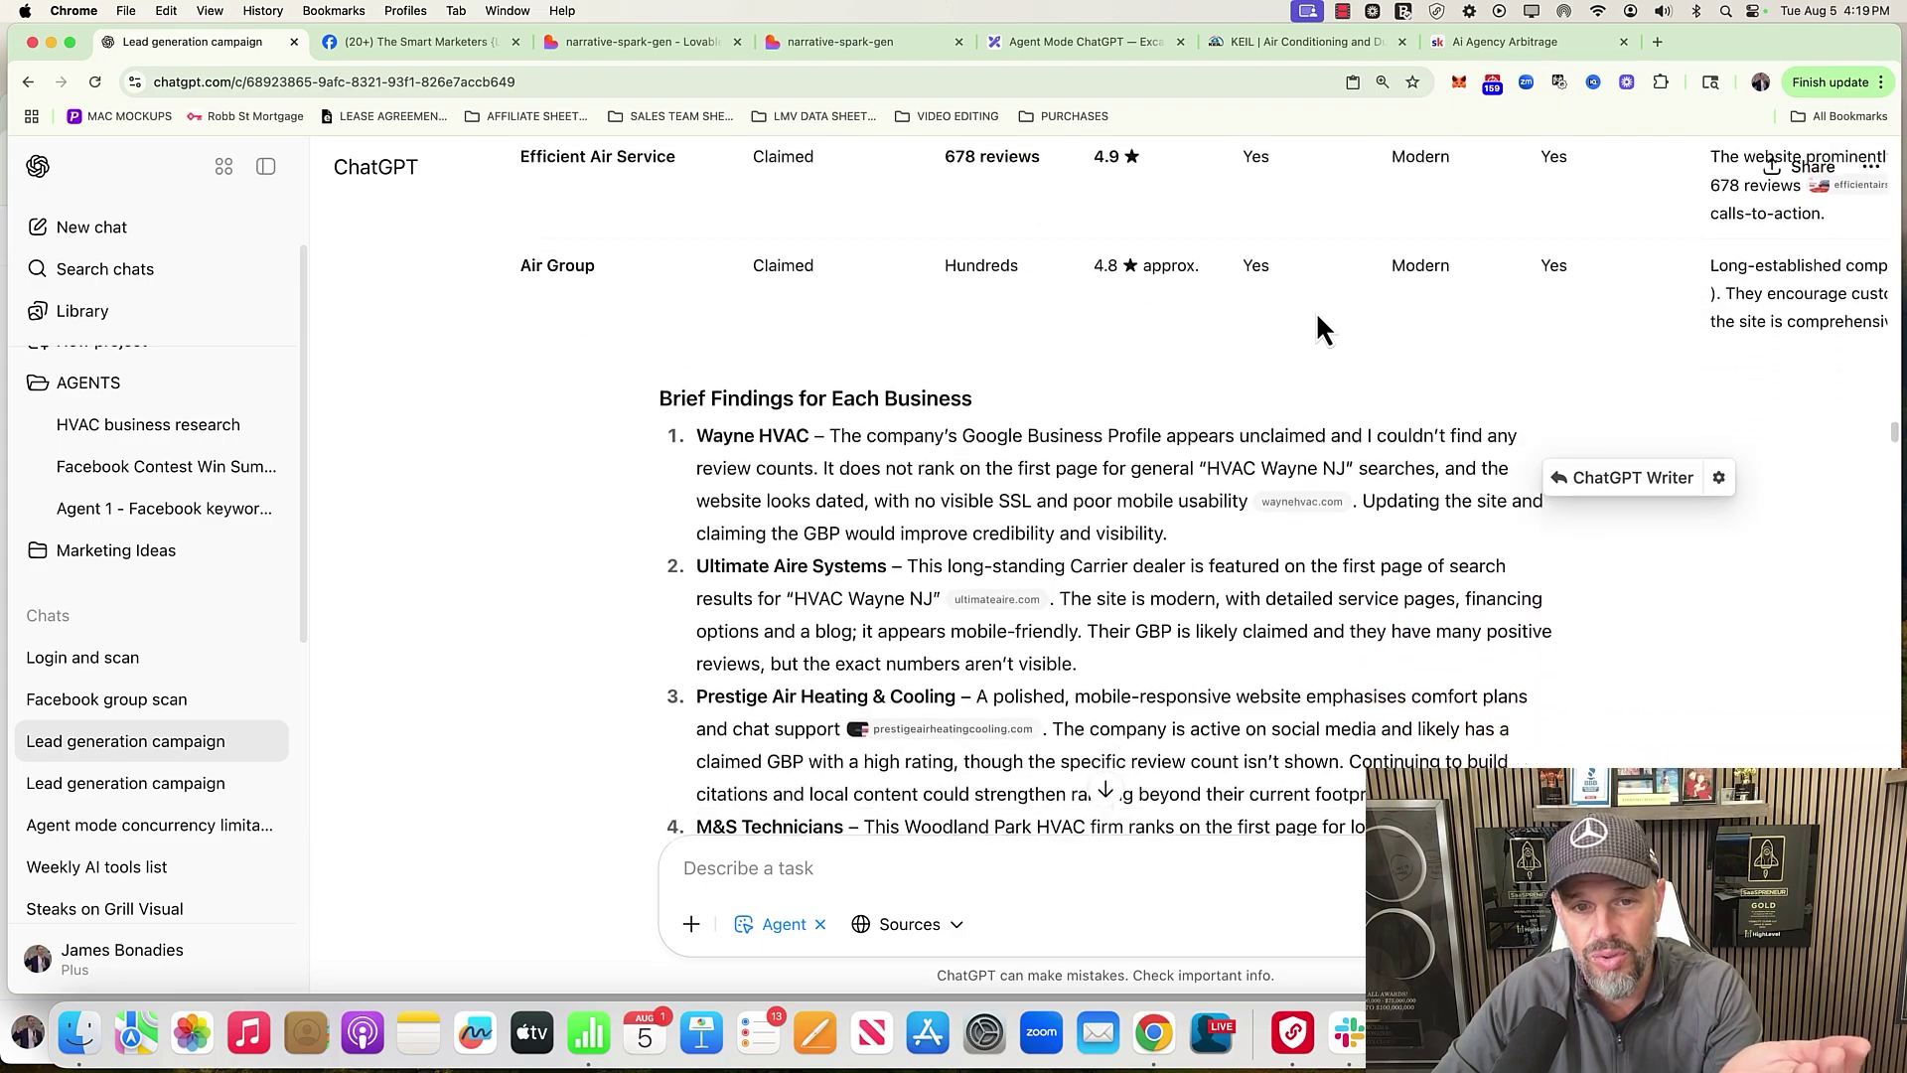
drag(698, 285, 810, 285)
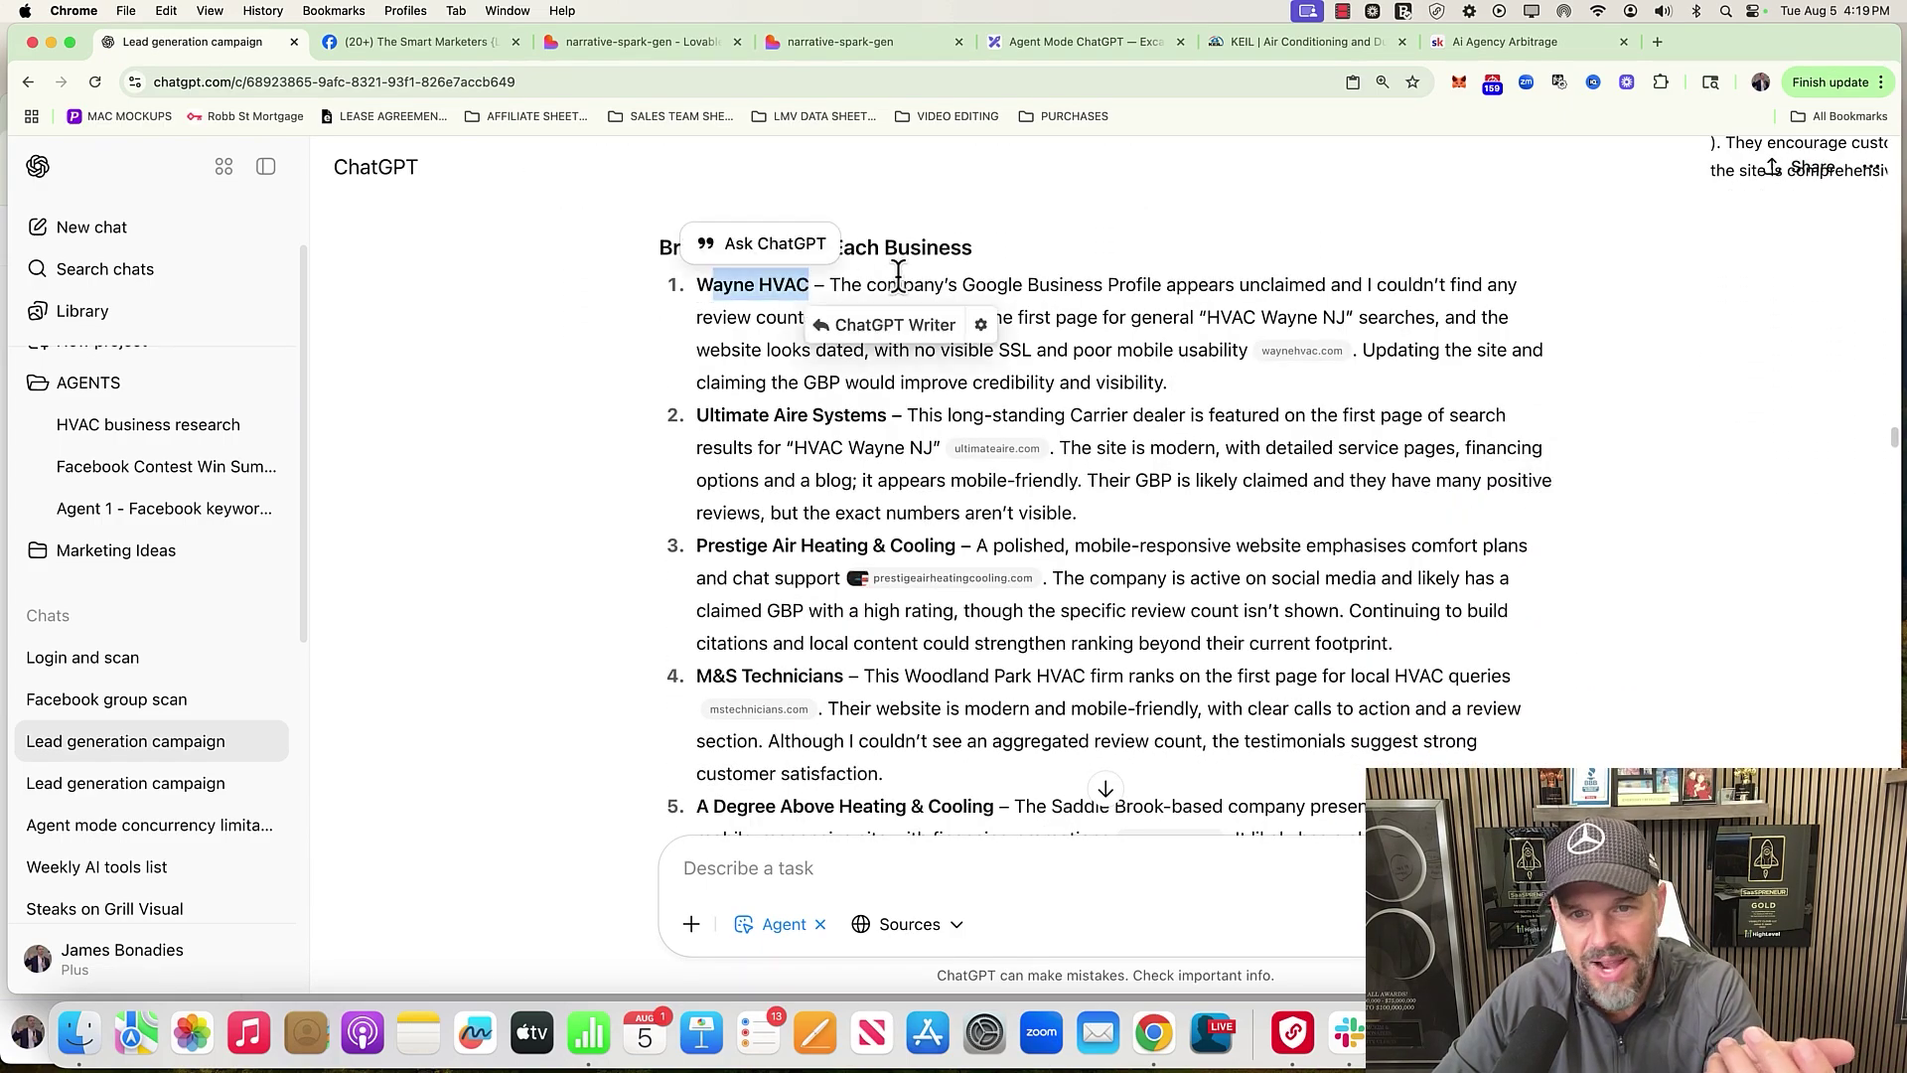
click(899, 285)
scroll(1004, 338, down, 3)
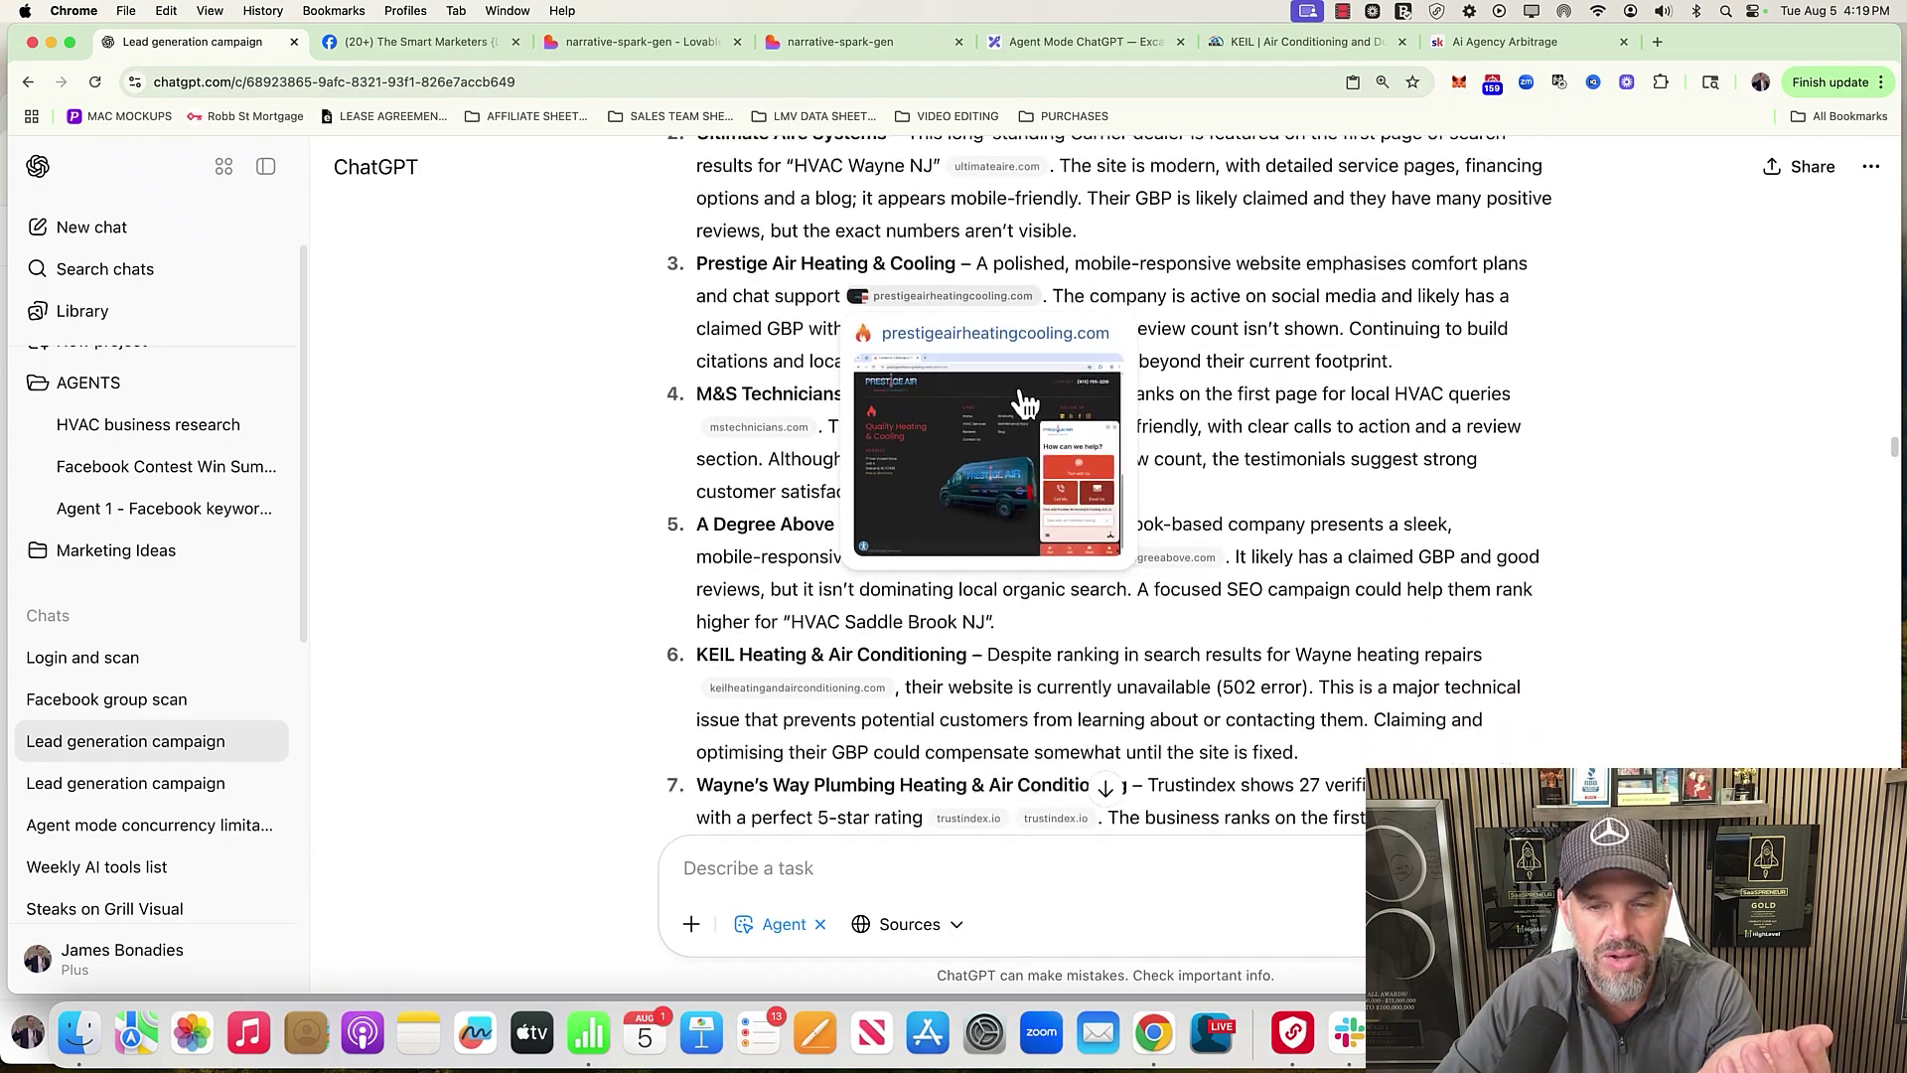
scroll(1110, 366, down, 3)
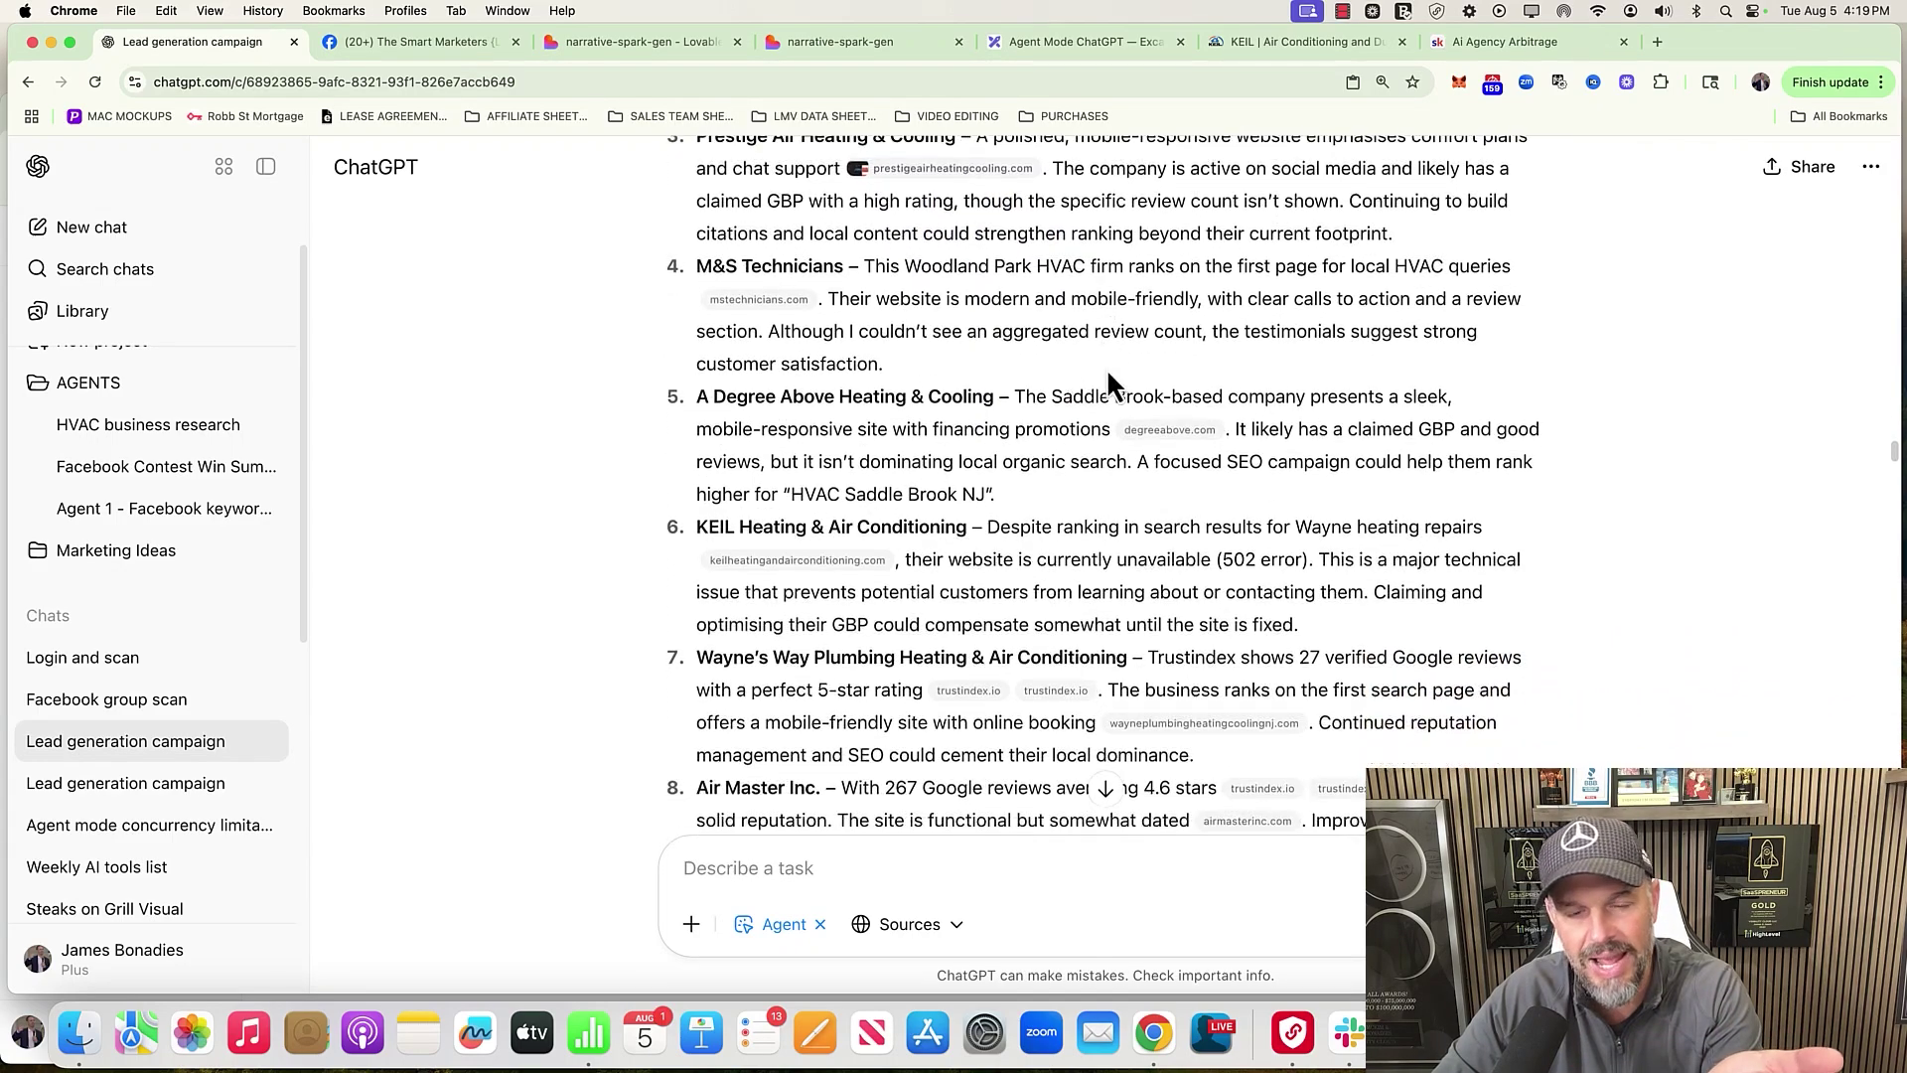
scroll(1033, 513, down, 2)
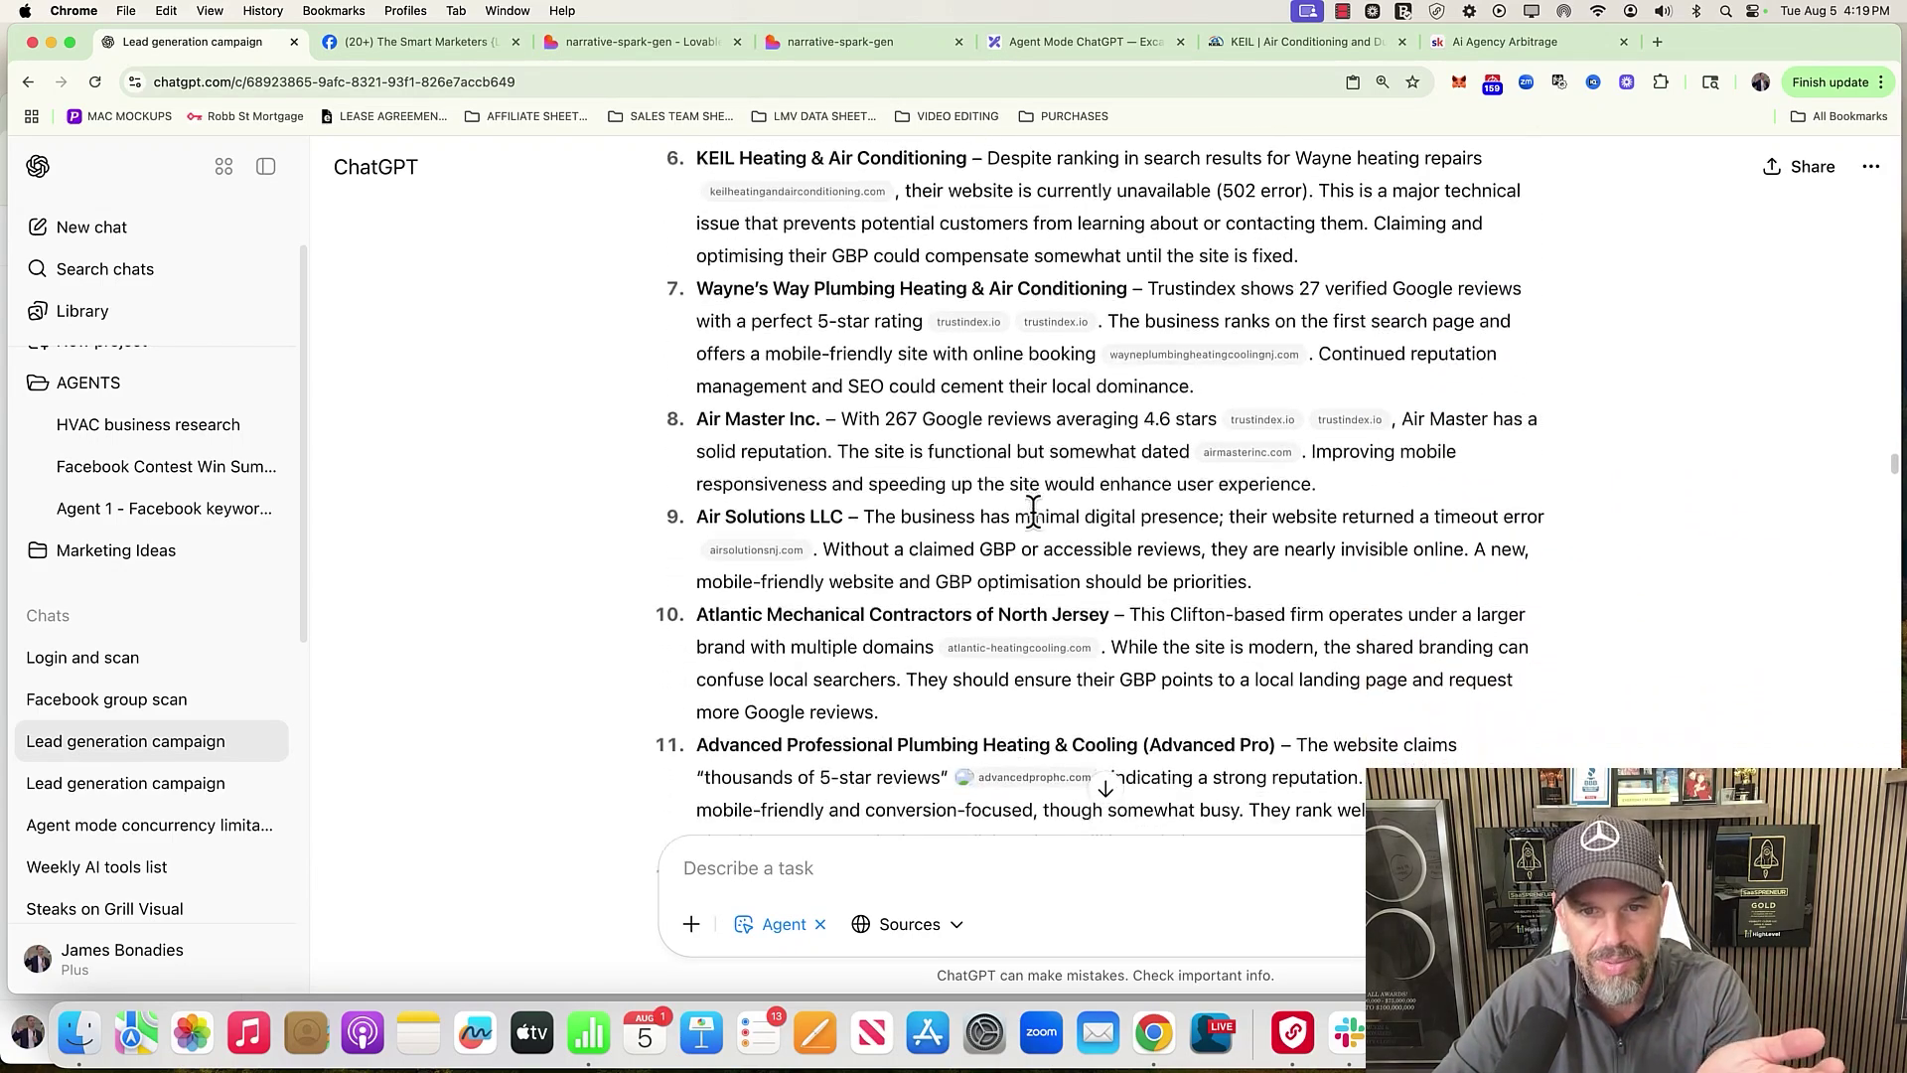
drag(864, 390, 1161, 393)
click(959, 402)
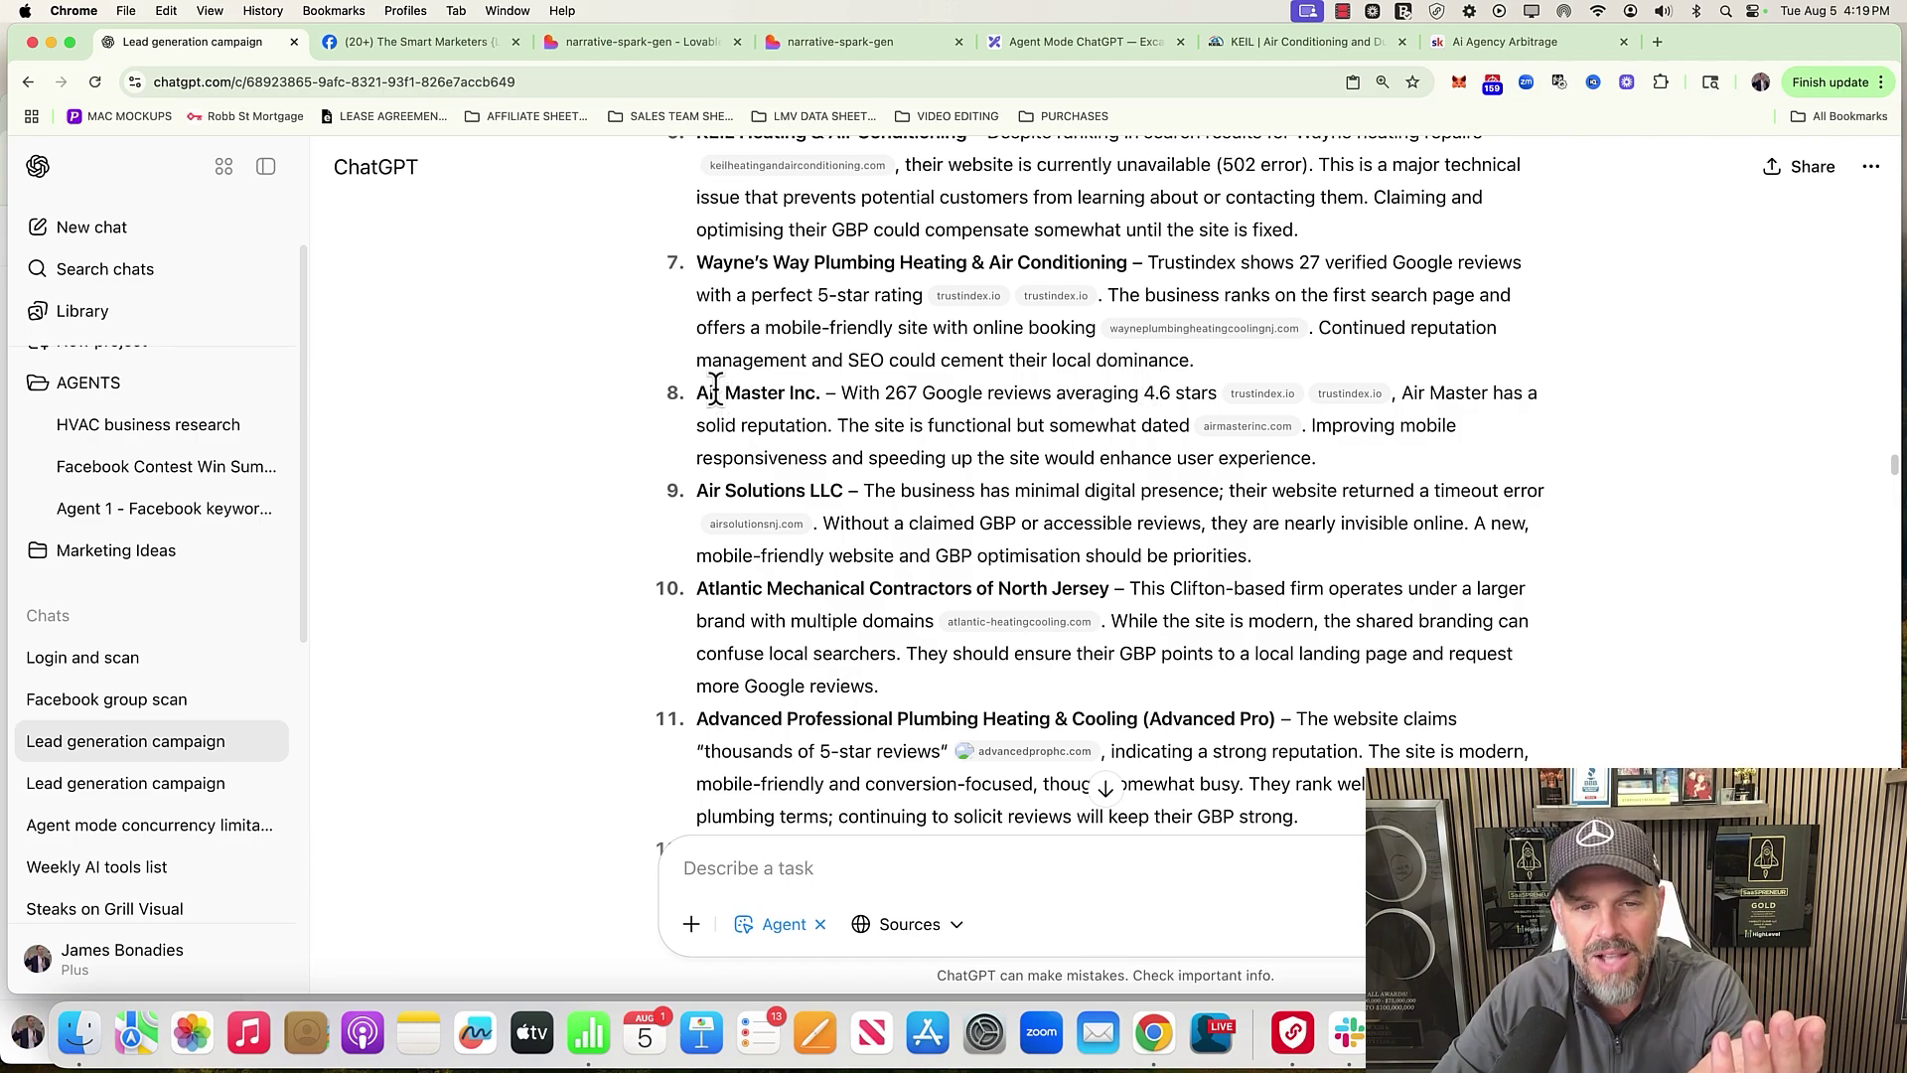
drag(713, 393, 796, 388)
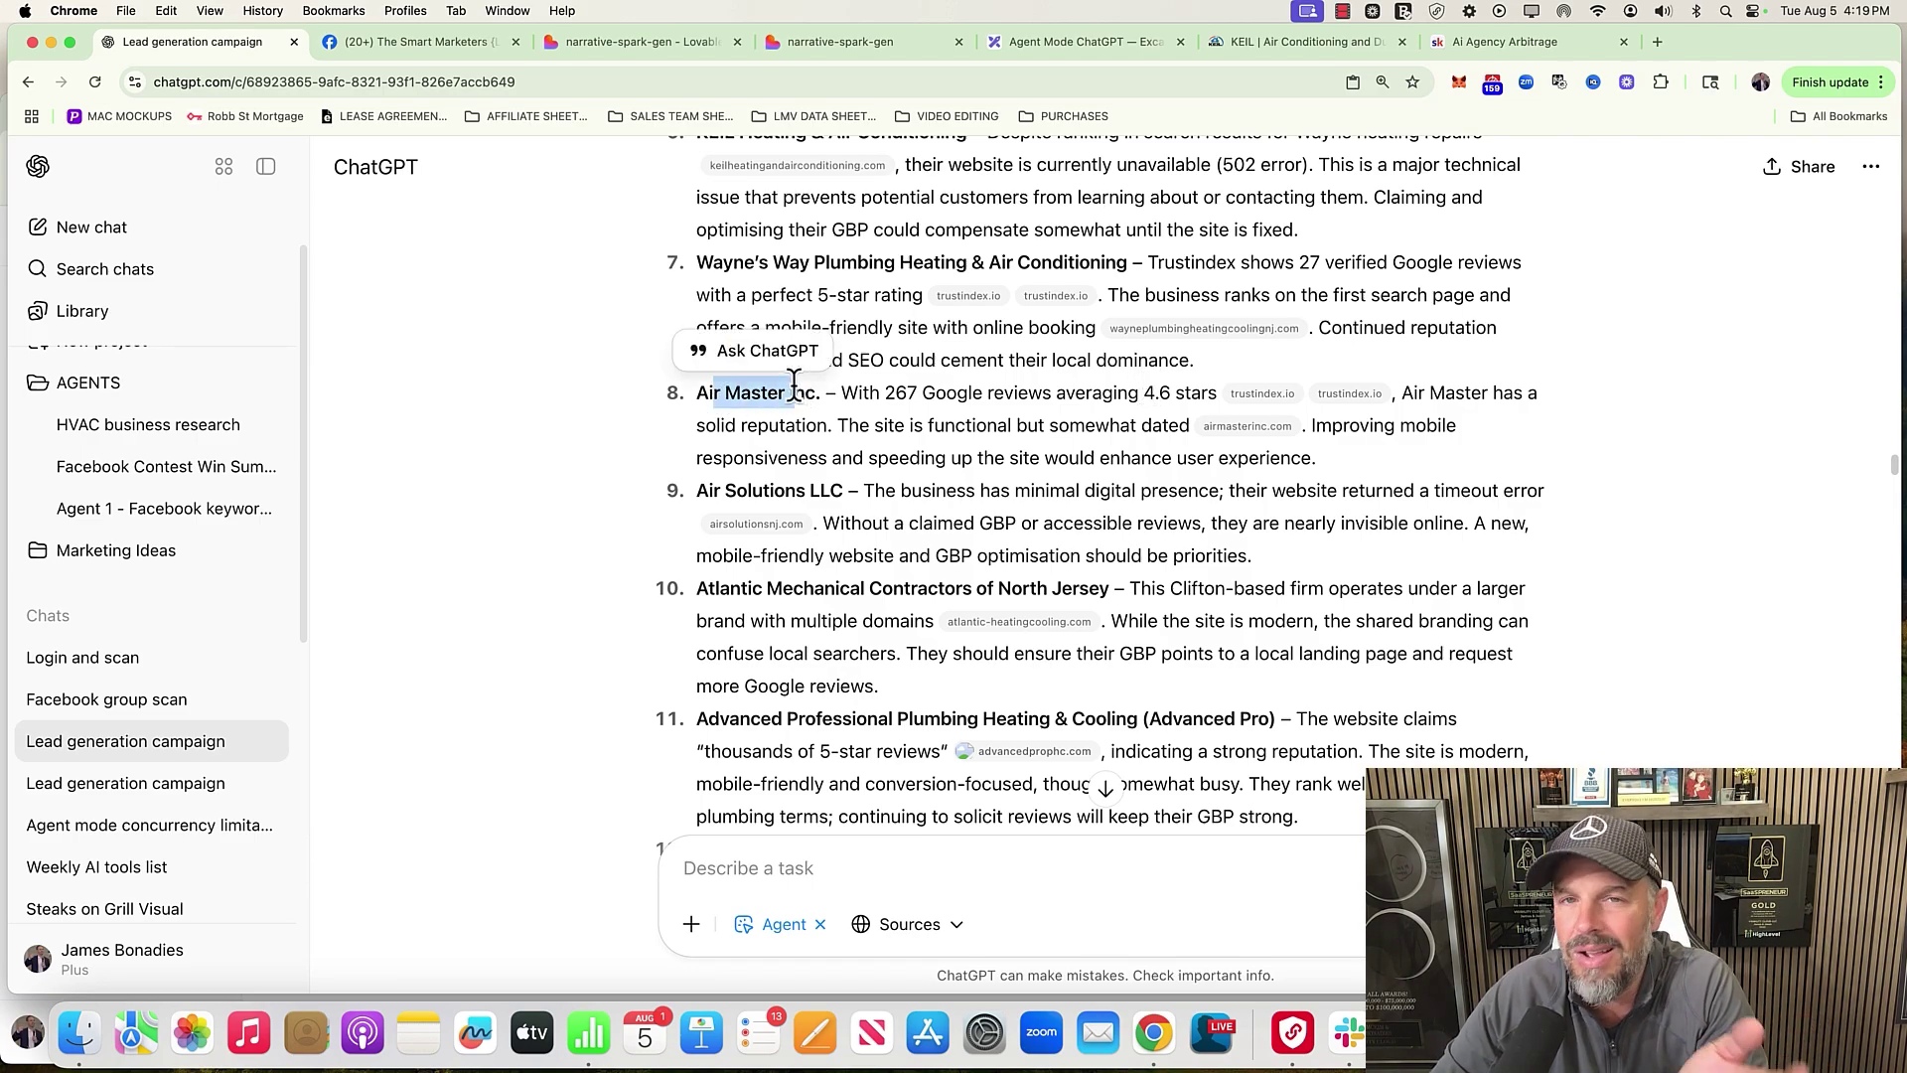
click(794, 388)
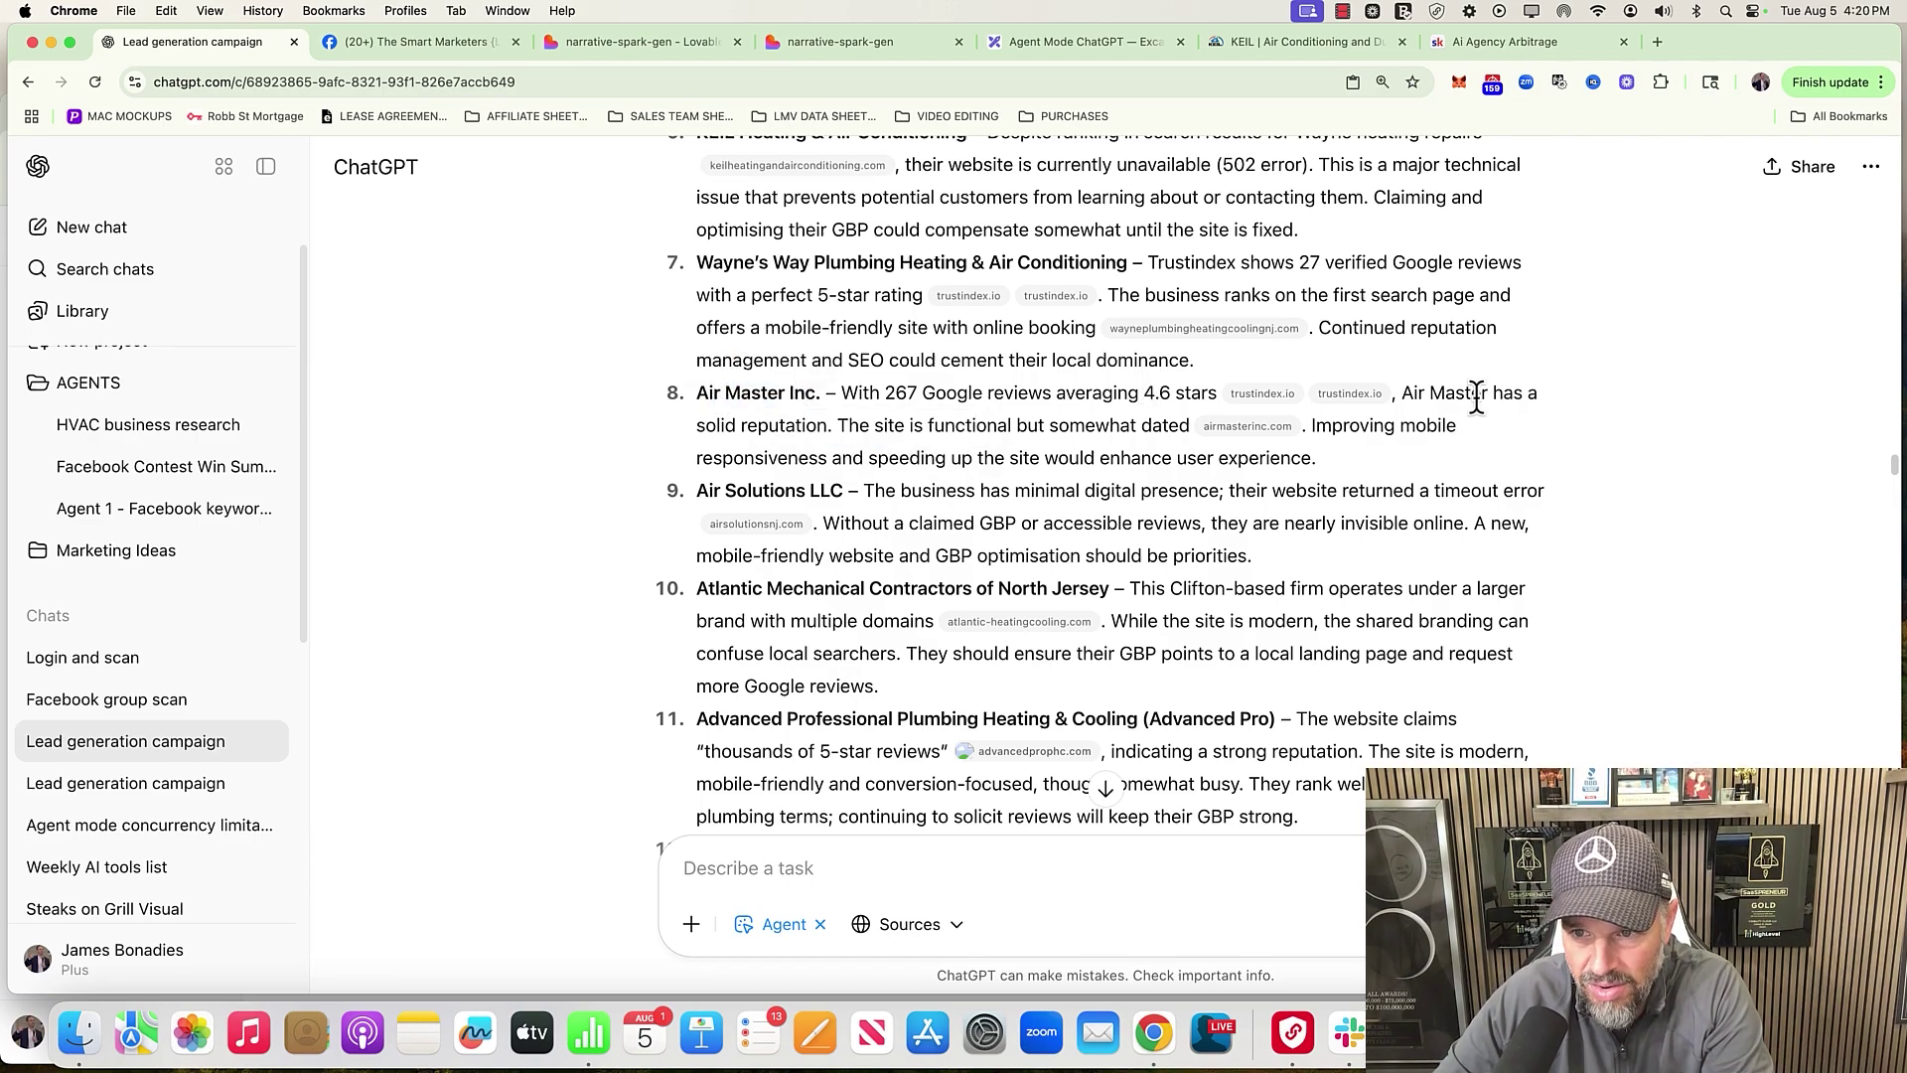
drag(768, 425, 1085, 428)
Open Air Master's website from its citation in a new tab and scroll the homepage
click(1282, 427)
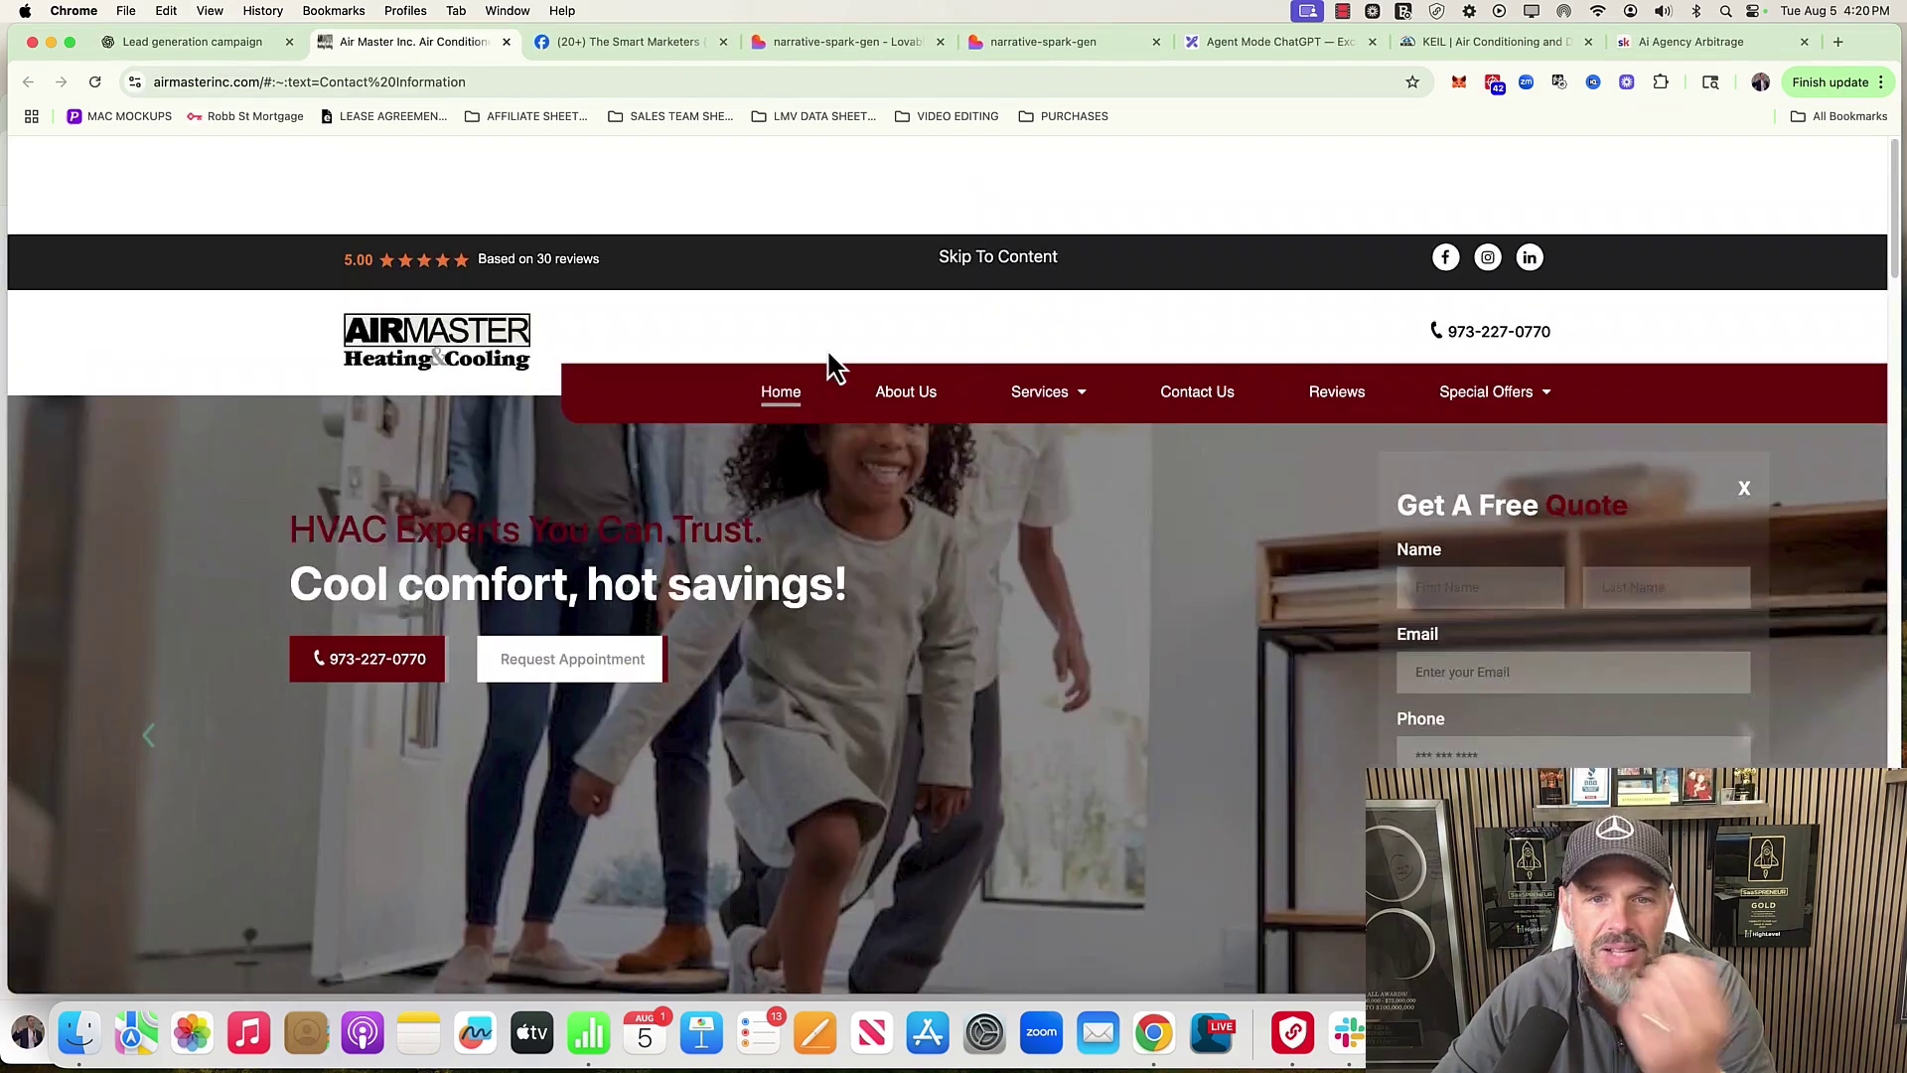
scroll(827, 347, down, 8)
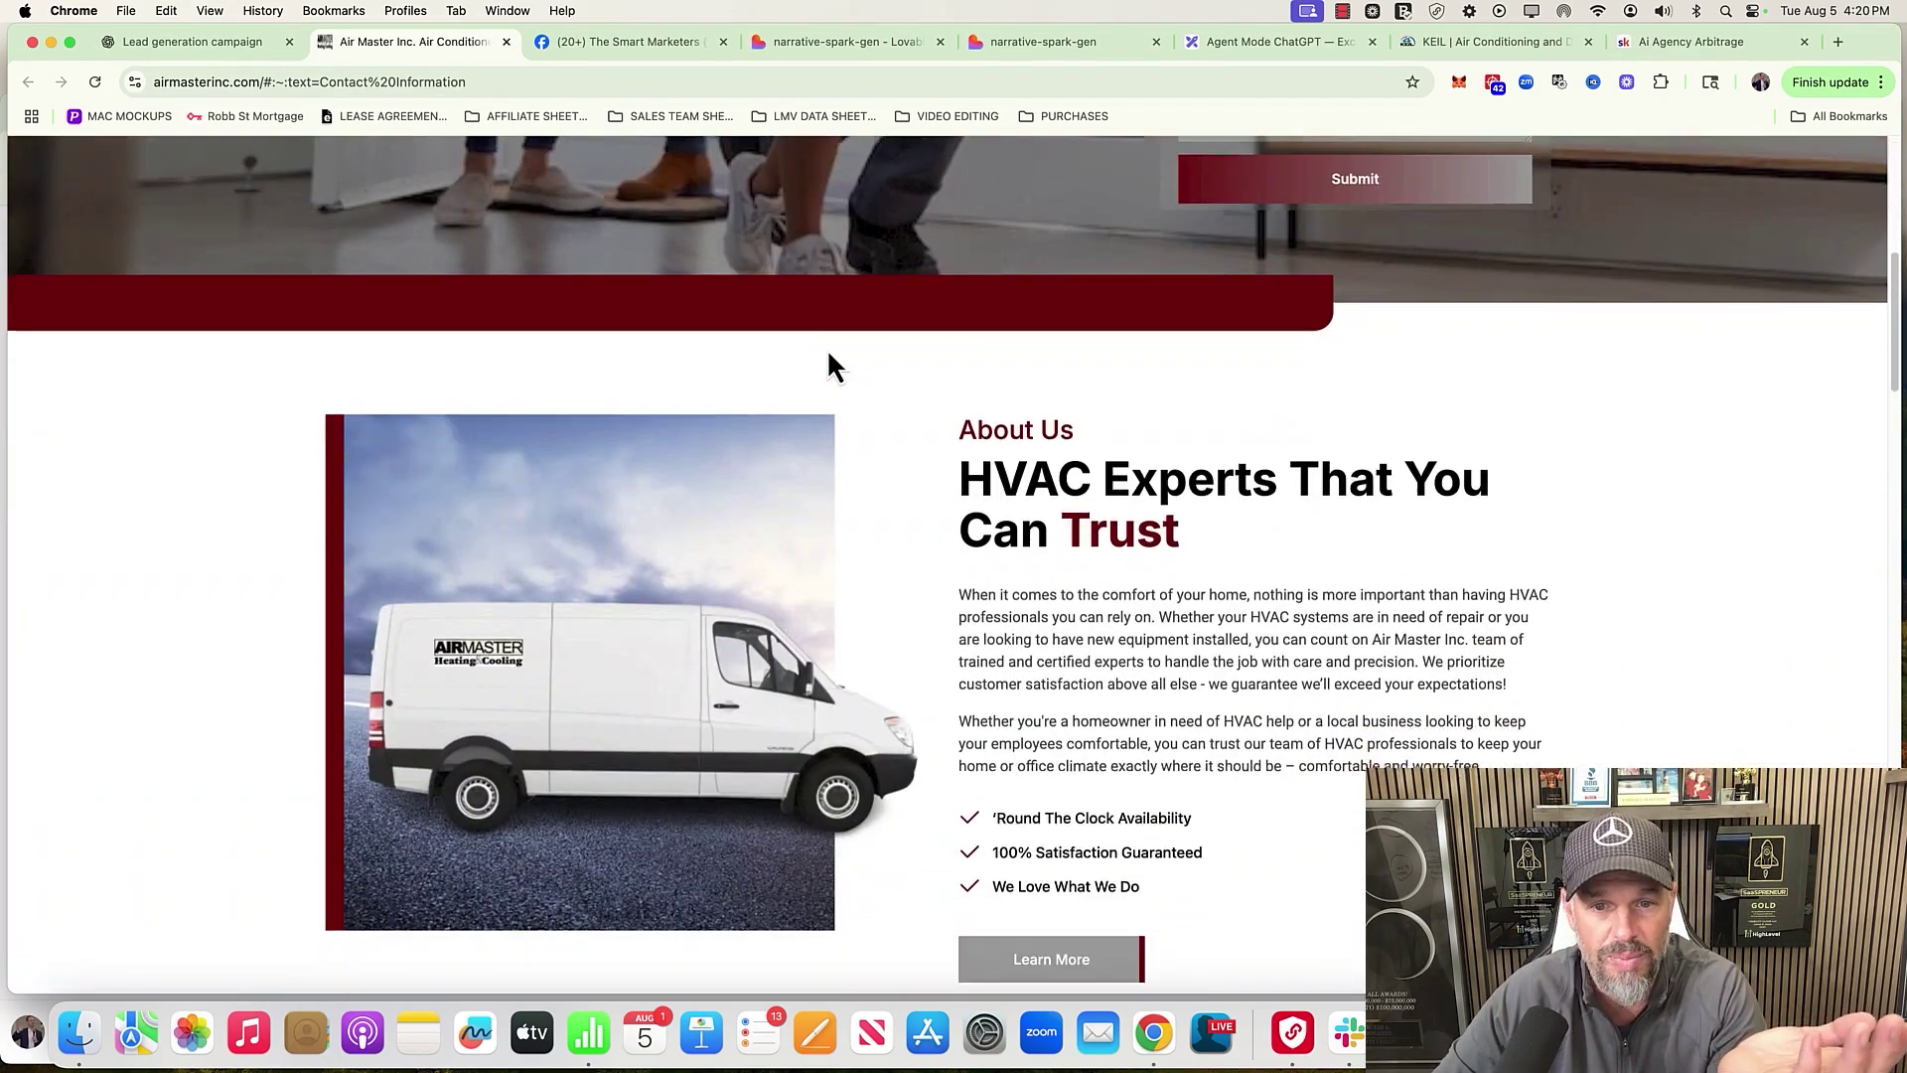
scroll(1339, 346, up, 10)
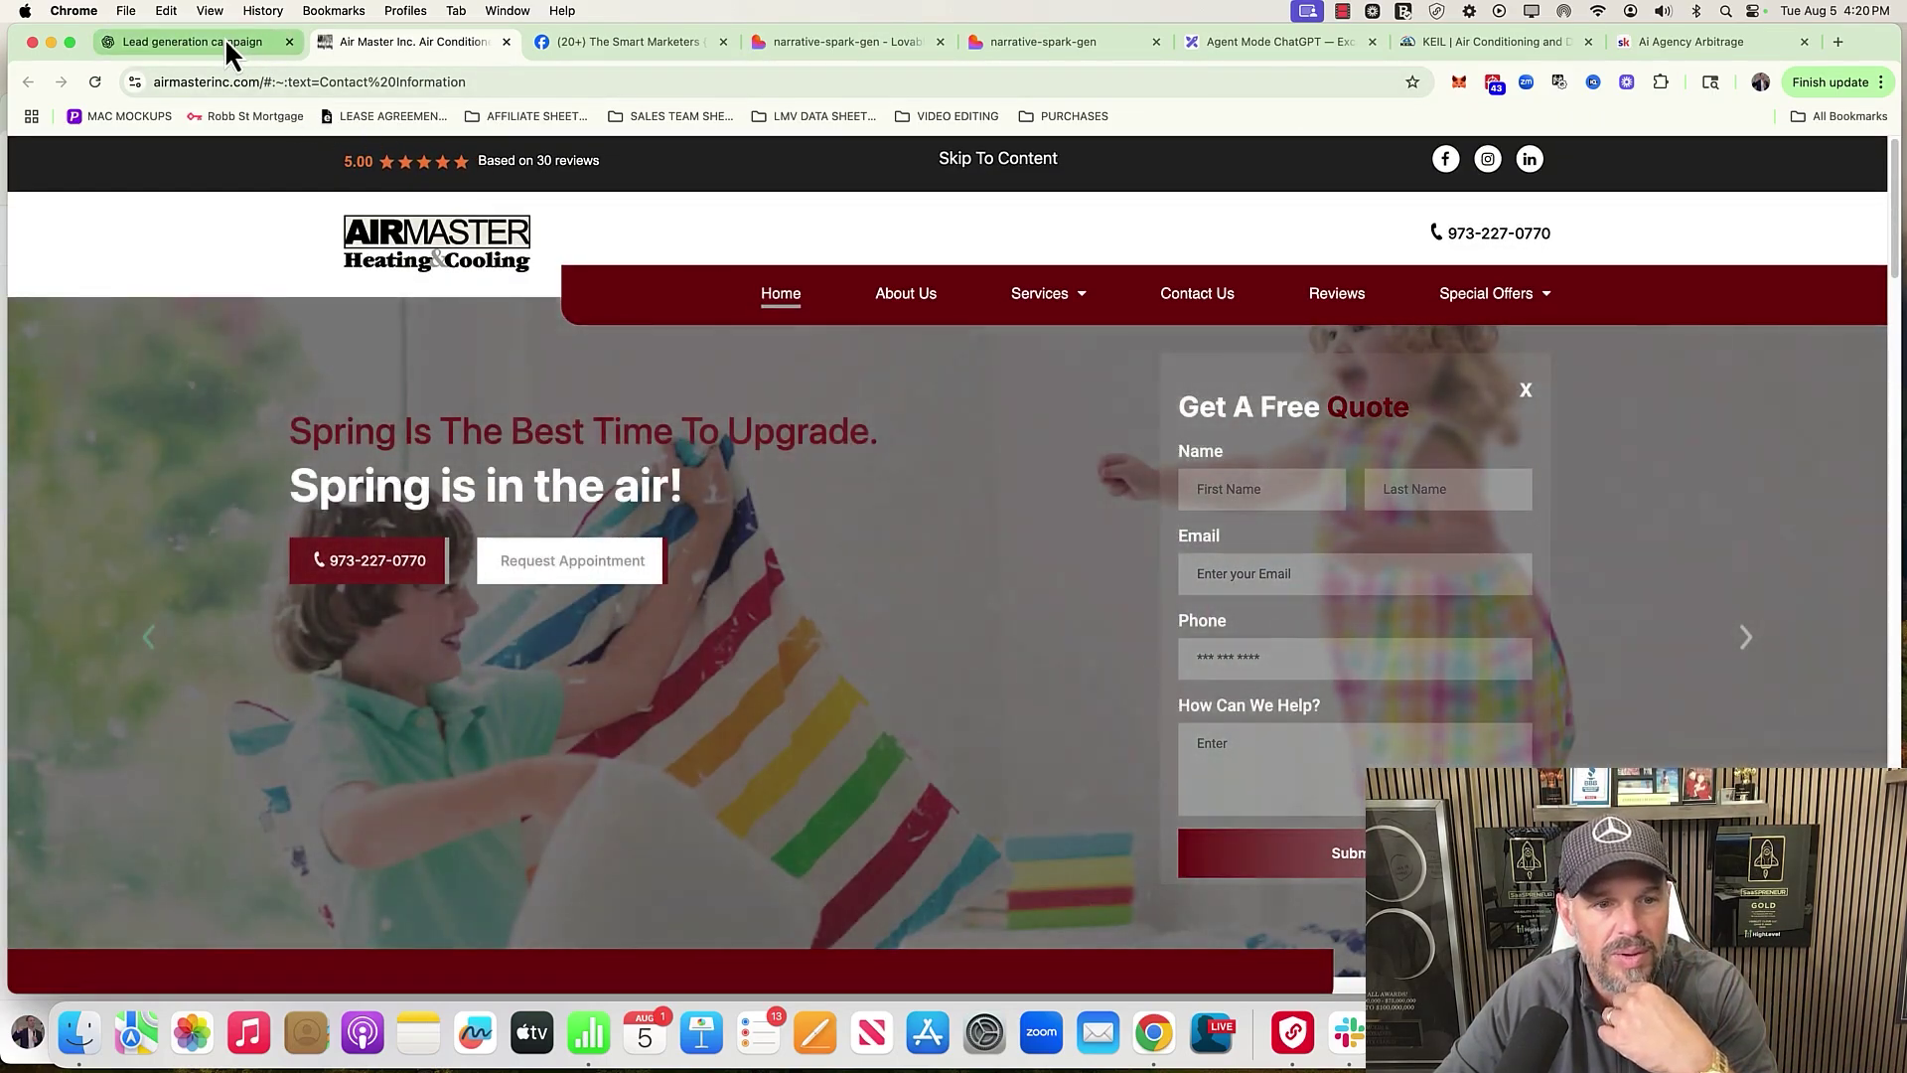
Back in the lead generation chat, highlight the first email's subject line and the Wayne HVAC name
click(235, 43)
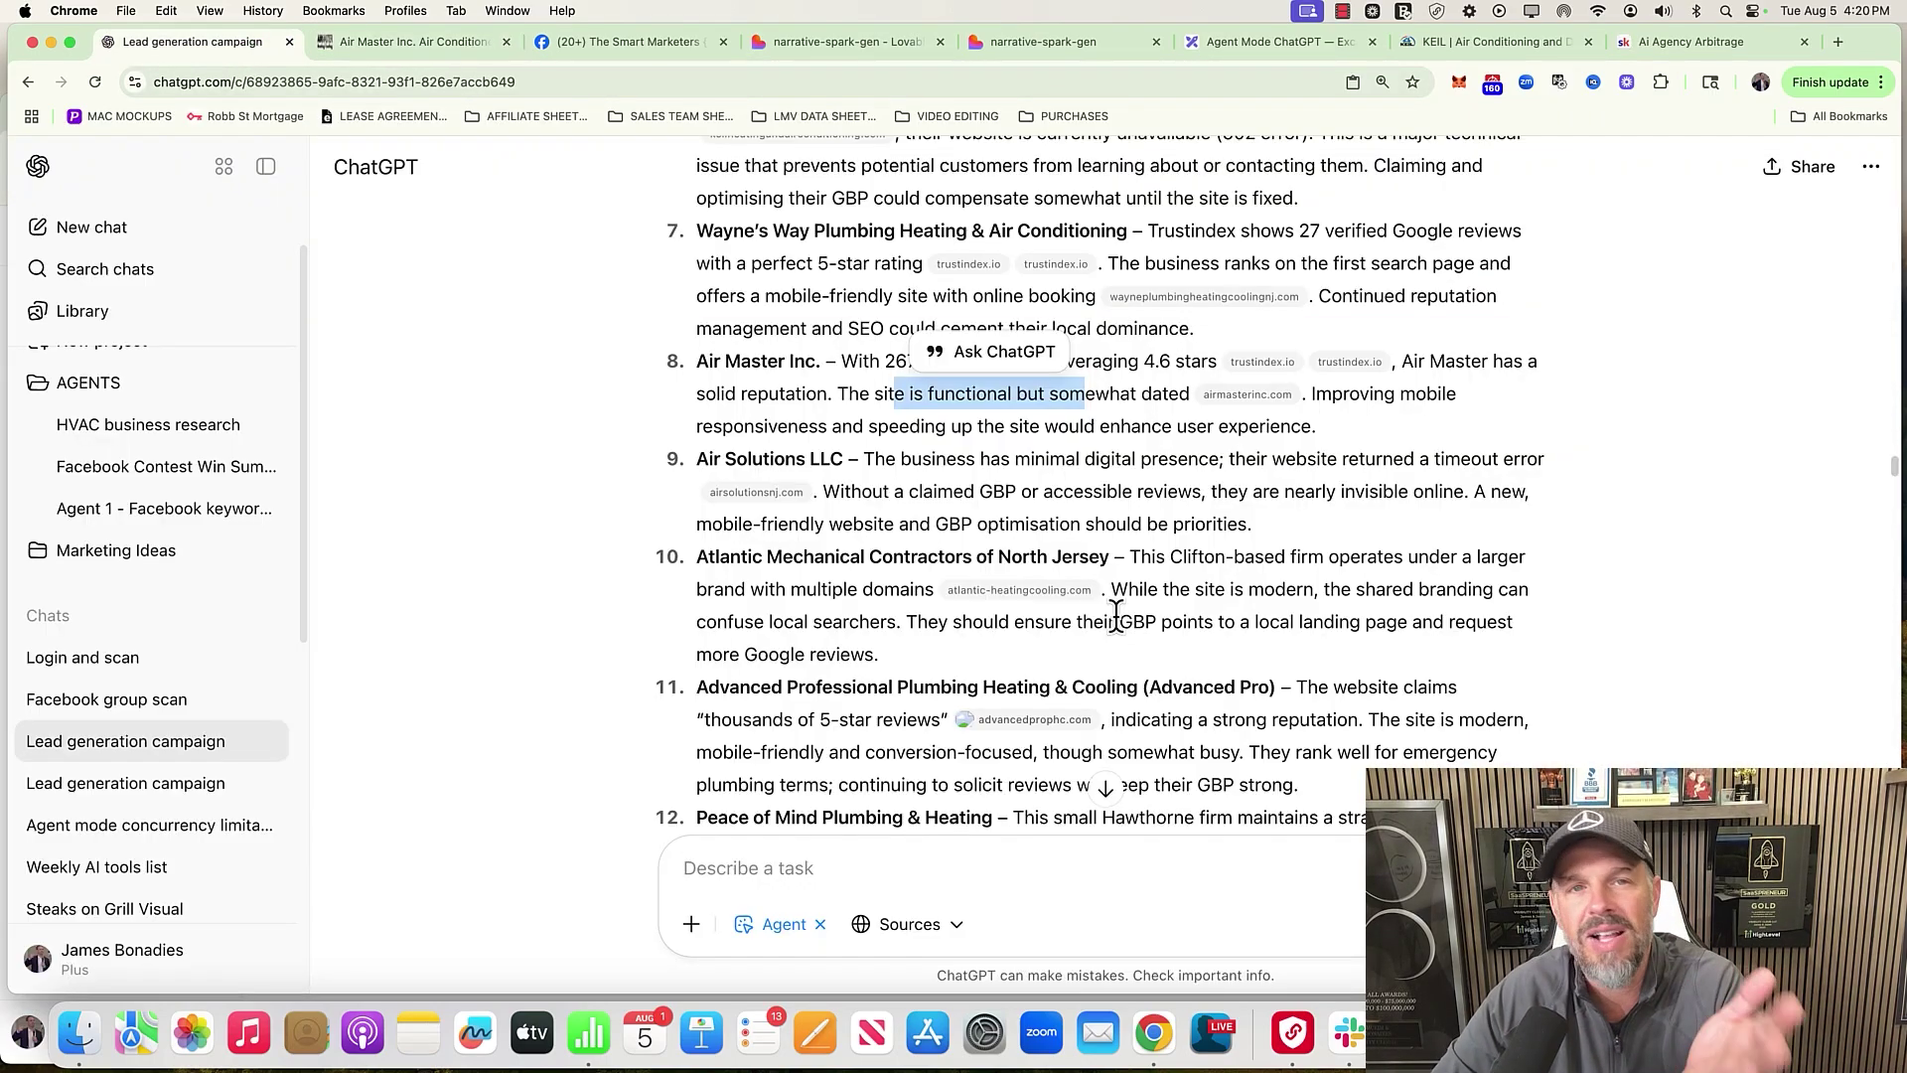
scroll(1116, 616, down, 5)
scroll(1117, 617, down, 2)
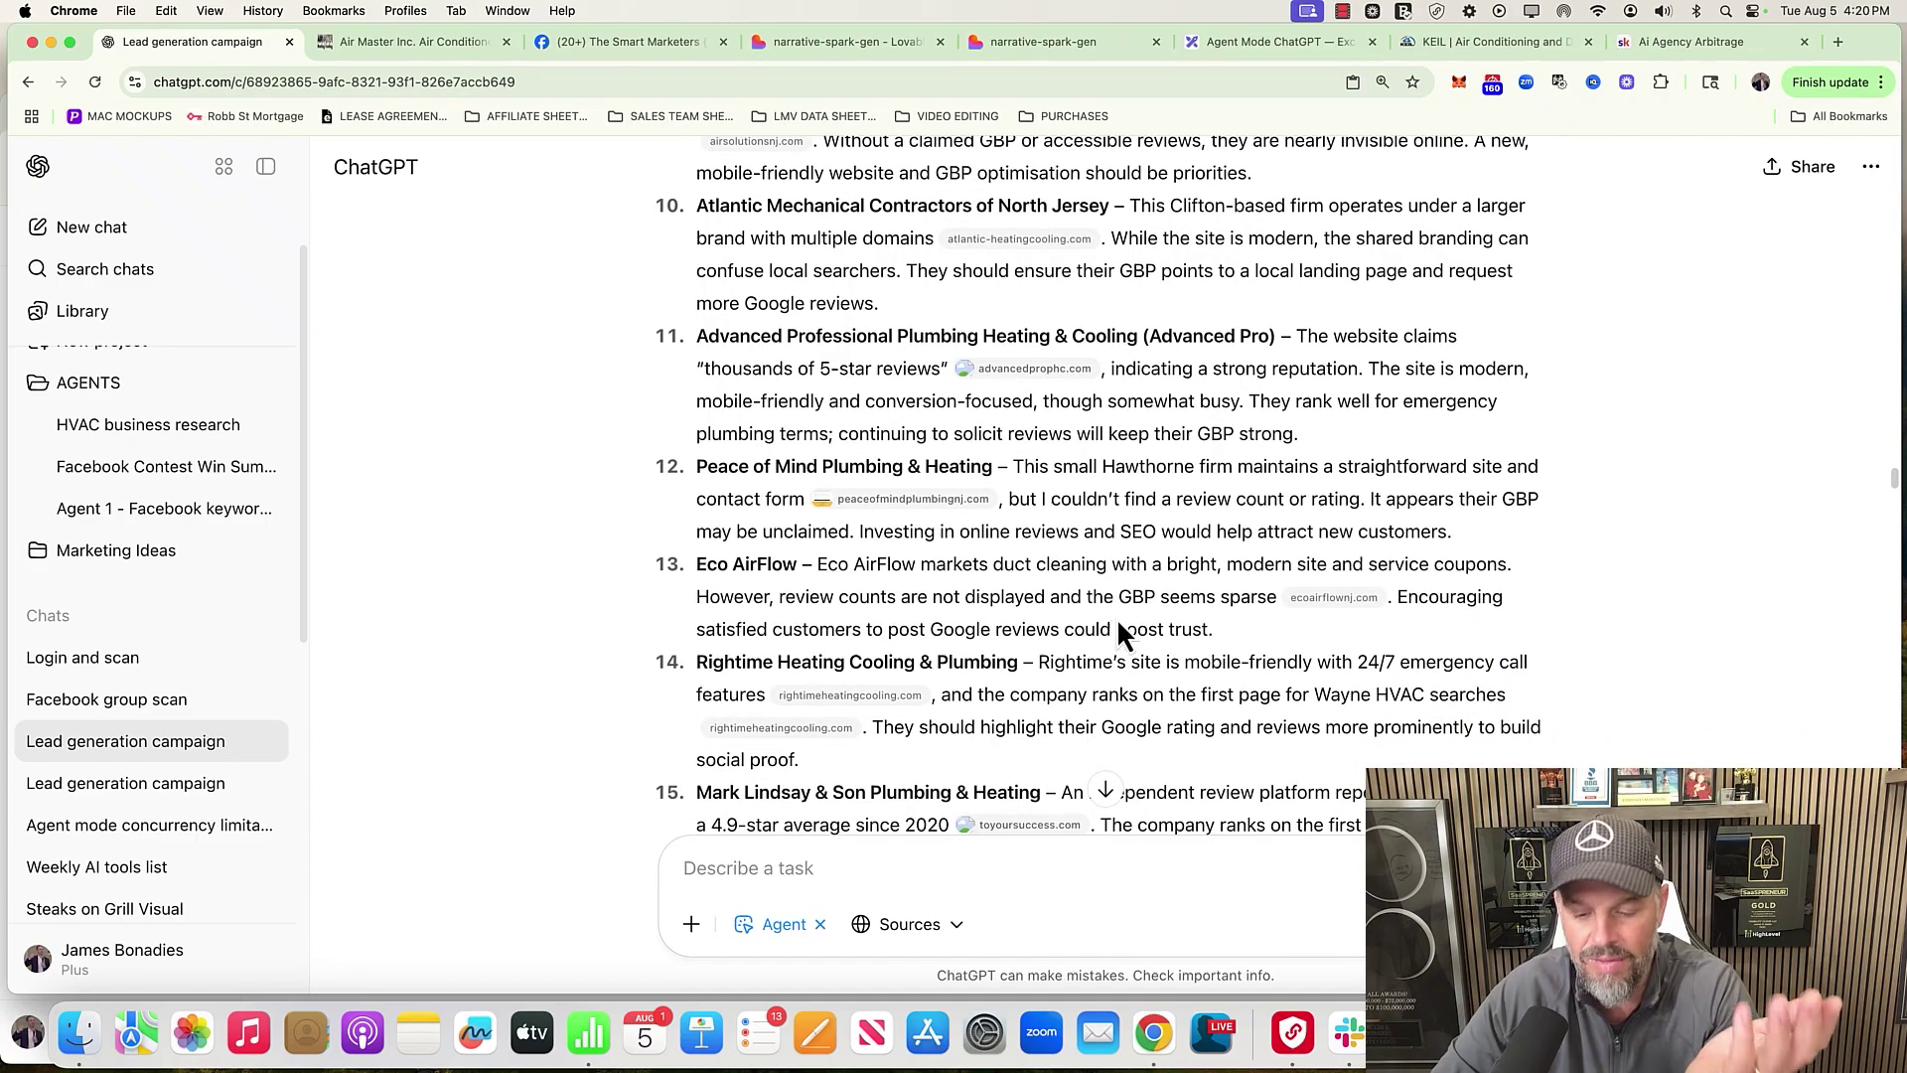
scroll(1116, 617, down, 15)
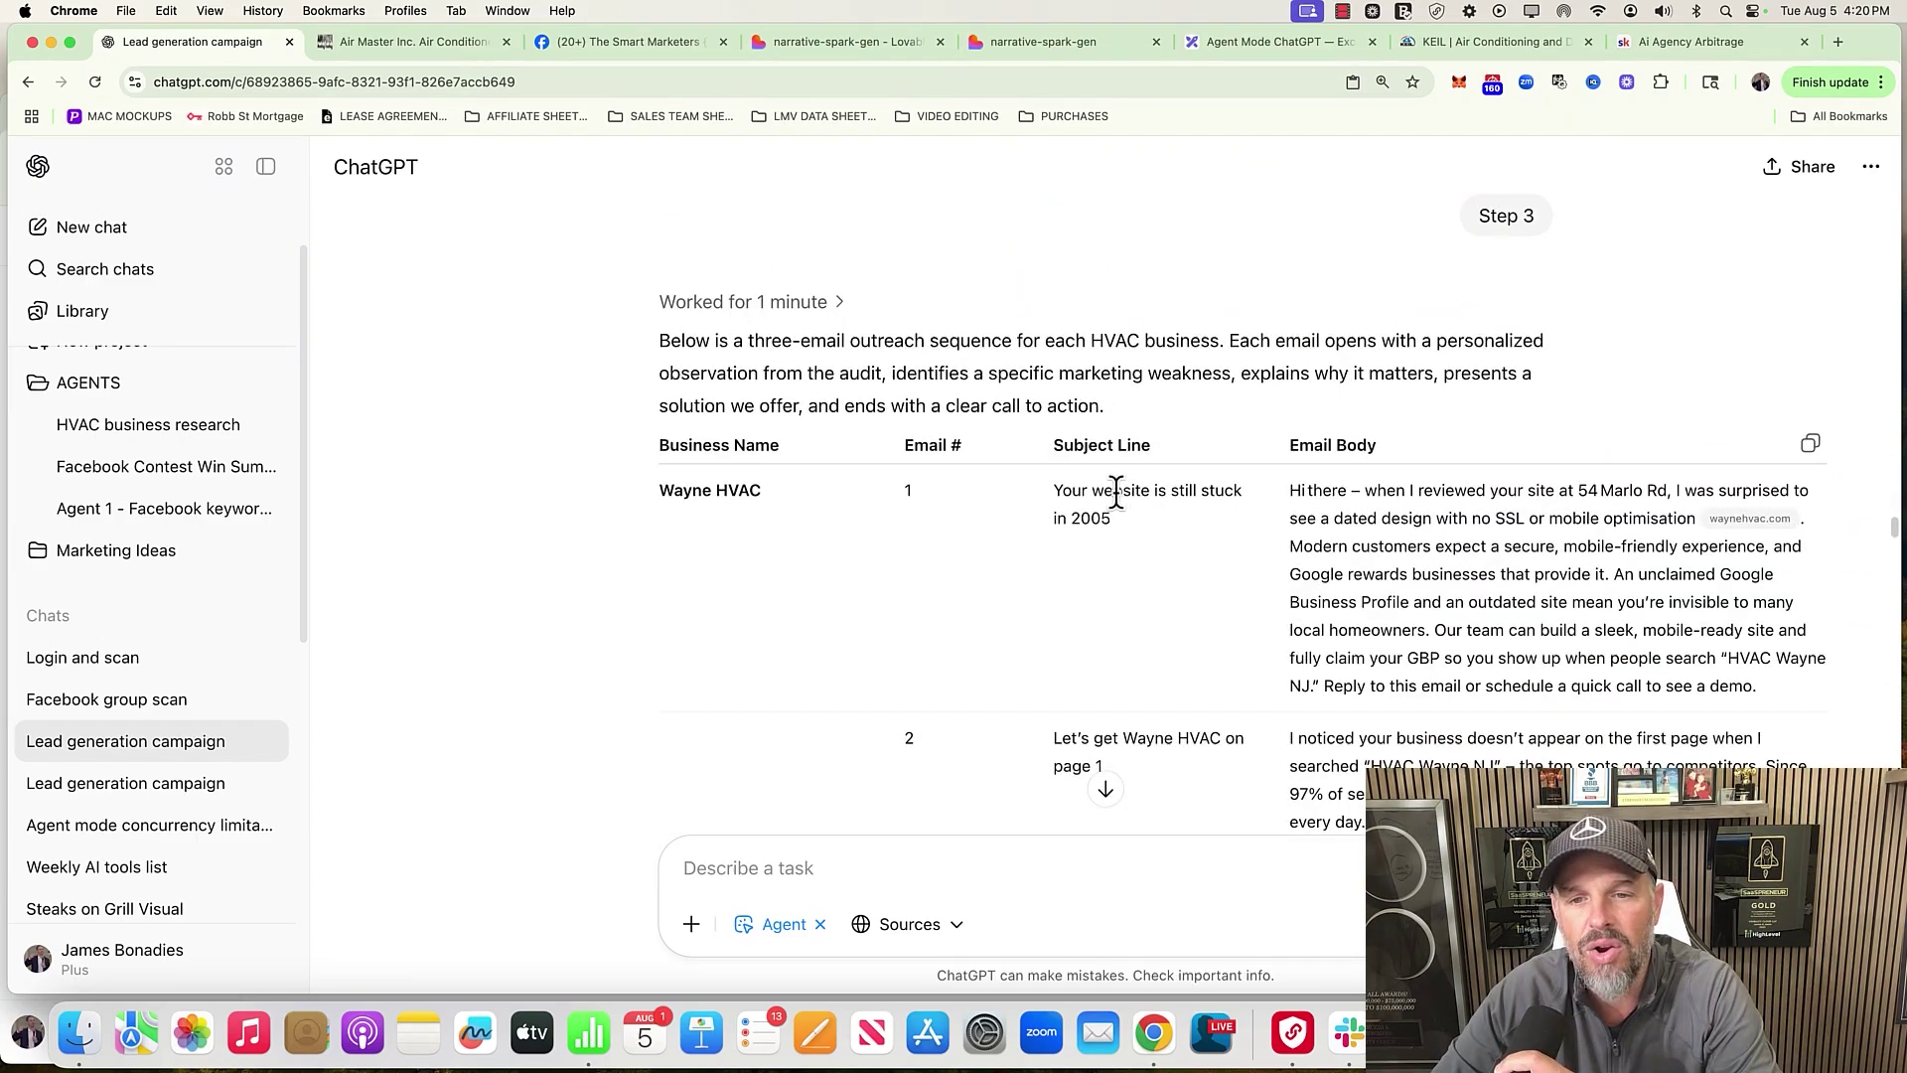
drag(1089, 489, 1113, 518)
drag(740, 490, 660, 488)
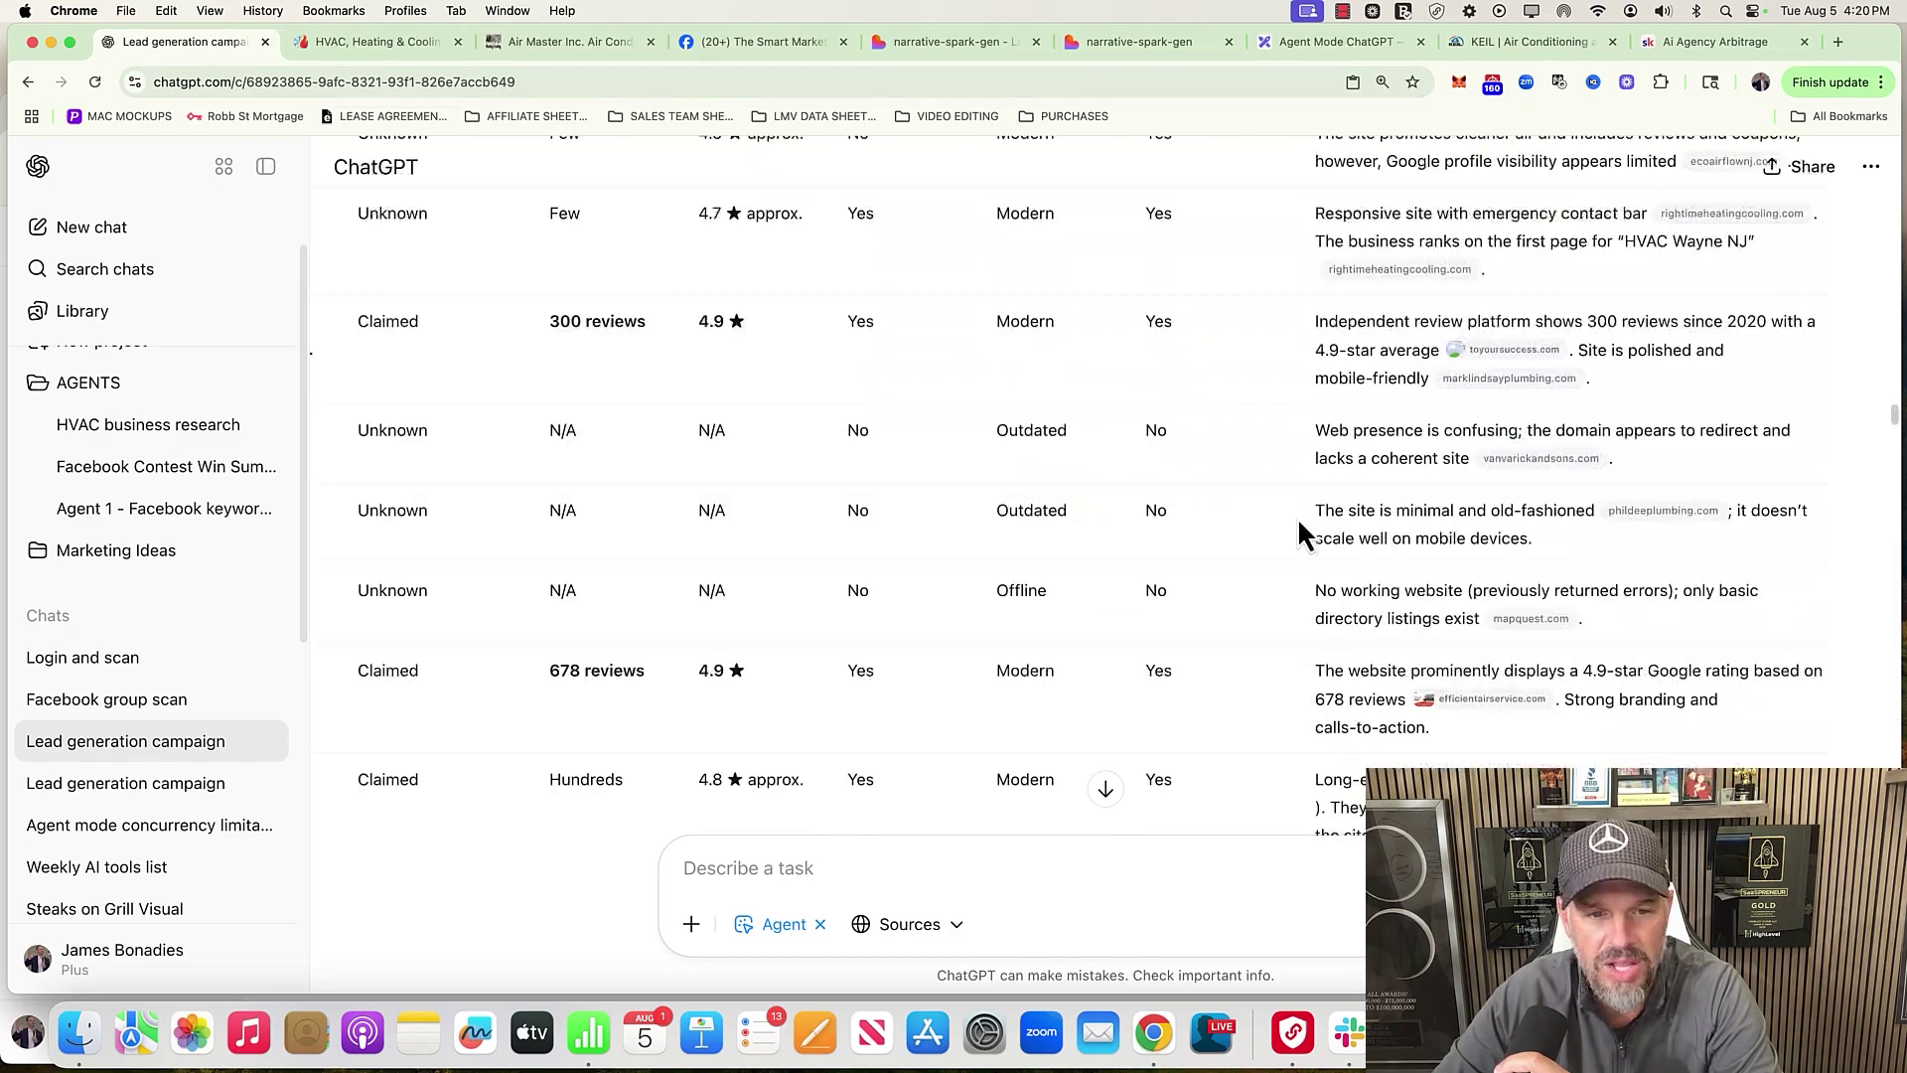
Highlight the subject line about the 2005 website and part of the first email's body
scroll(1297, 517, down, 10)
scroll(1297, 517, down, 15)
click(1336, 423)
drag(1092, 396, 1197, 432)
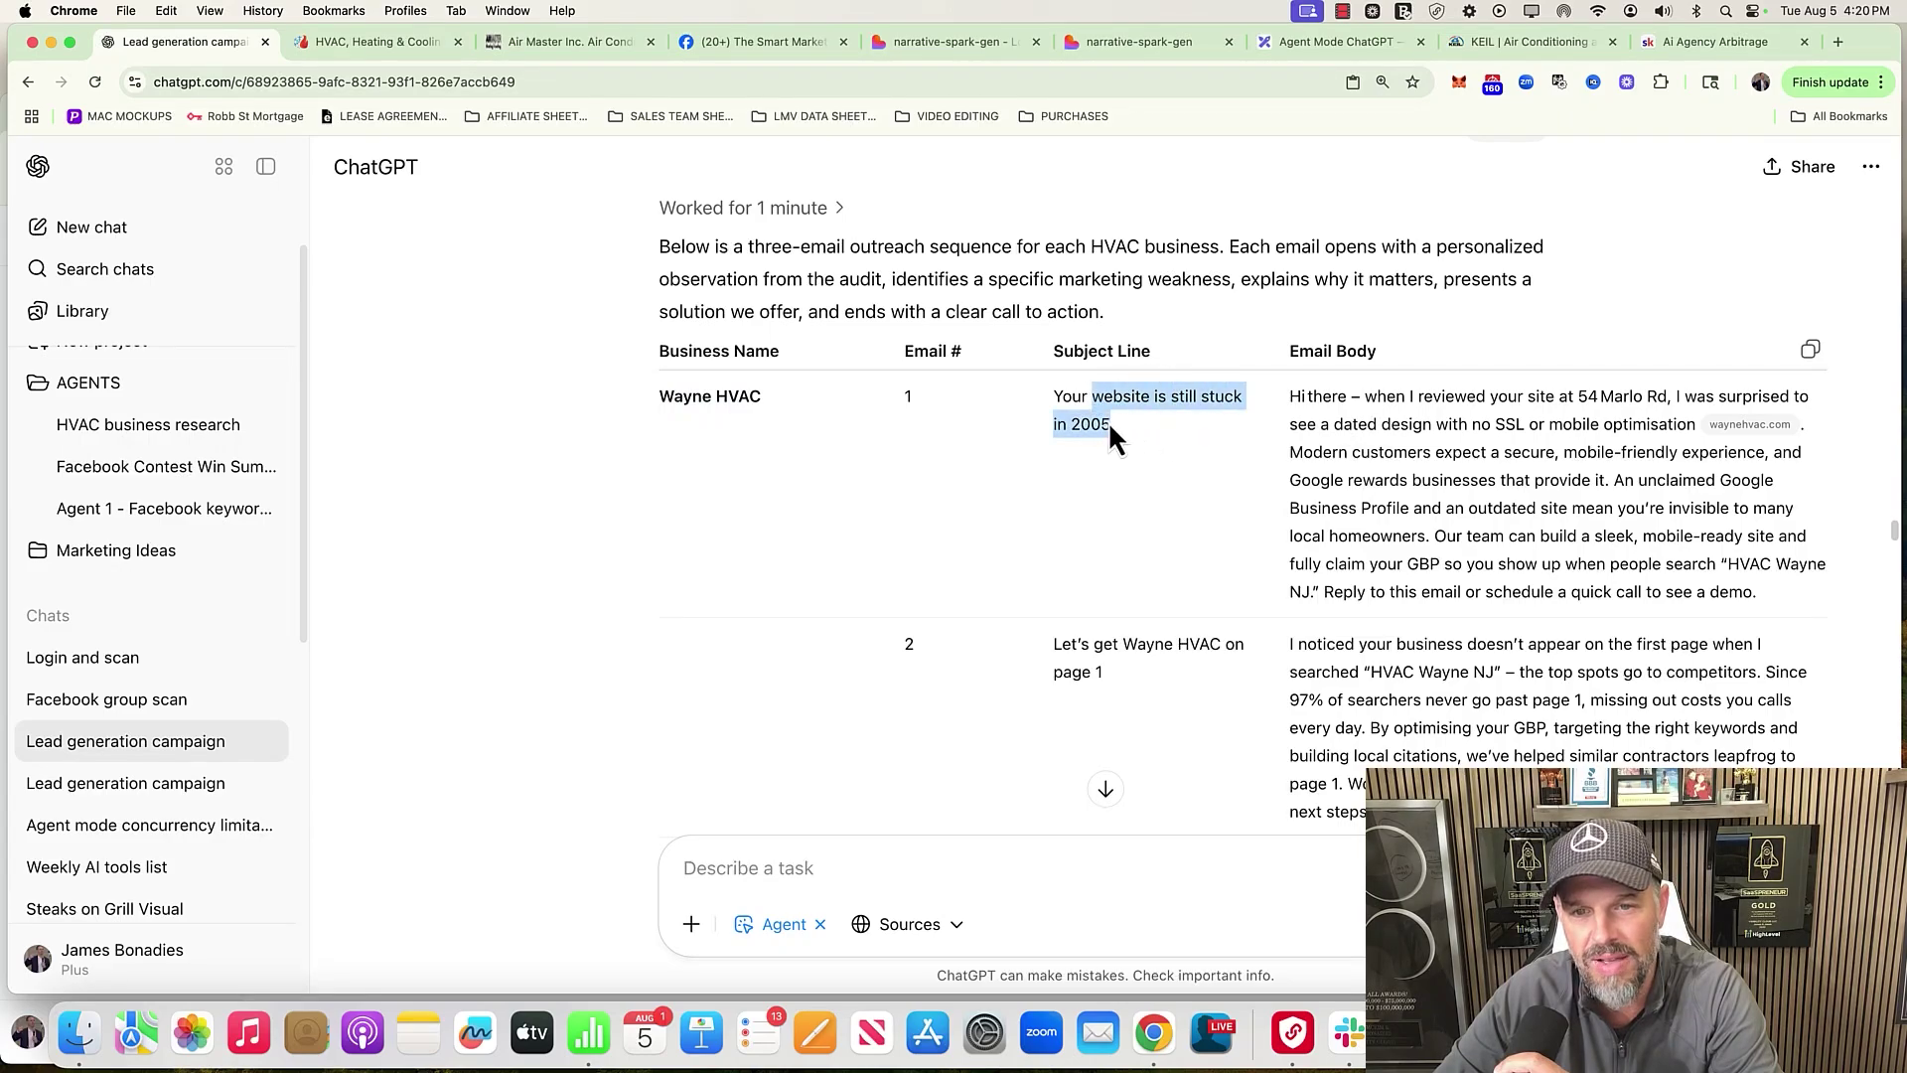
click(1336, 434)
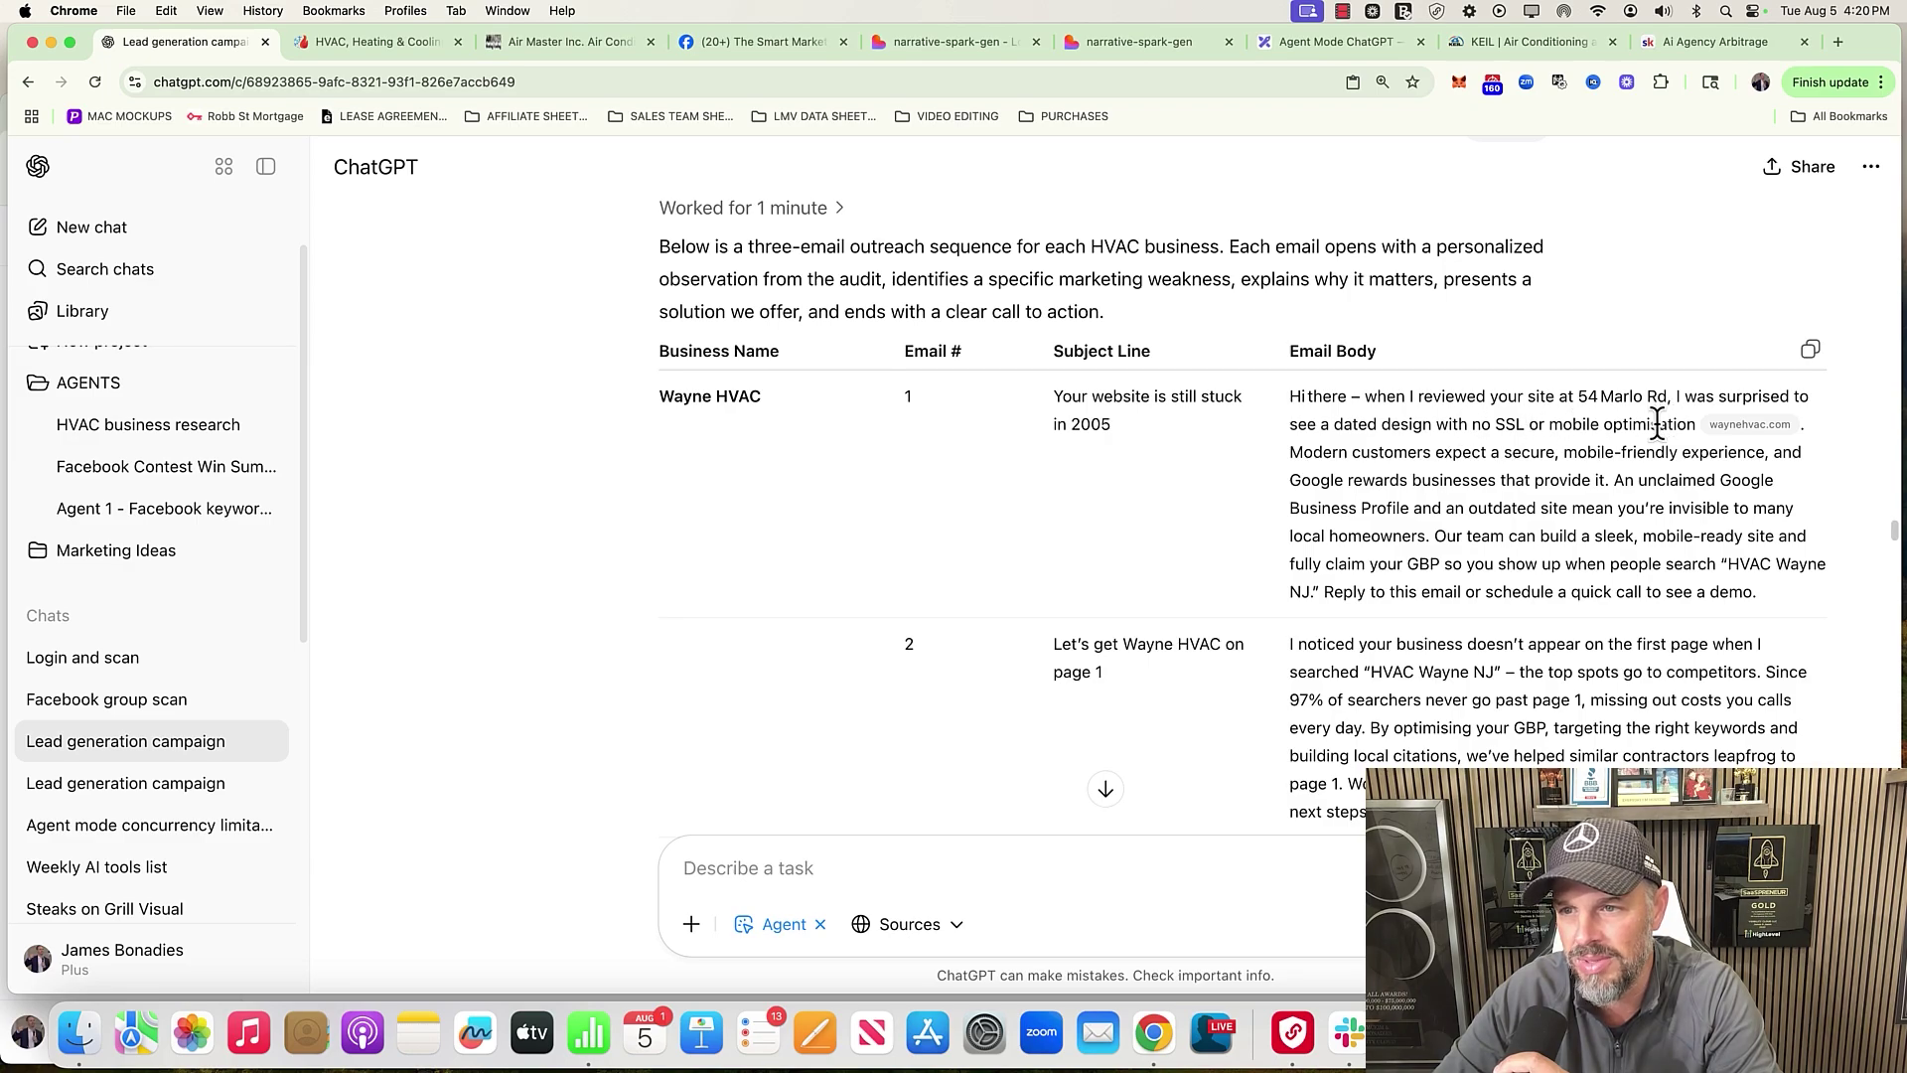
drag(1314, 455, 1576, 526)
Highlight M&S Technicians' second email and its nearby-competitors line, then scroll further down the table
scroll(1516, 618, down, 15)
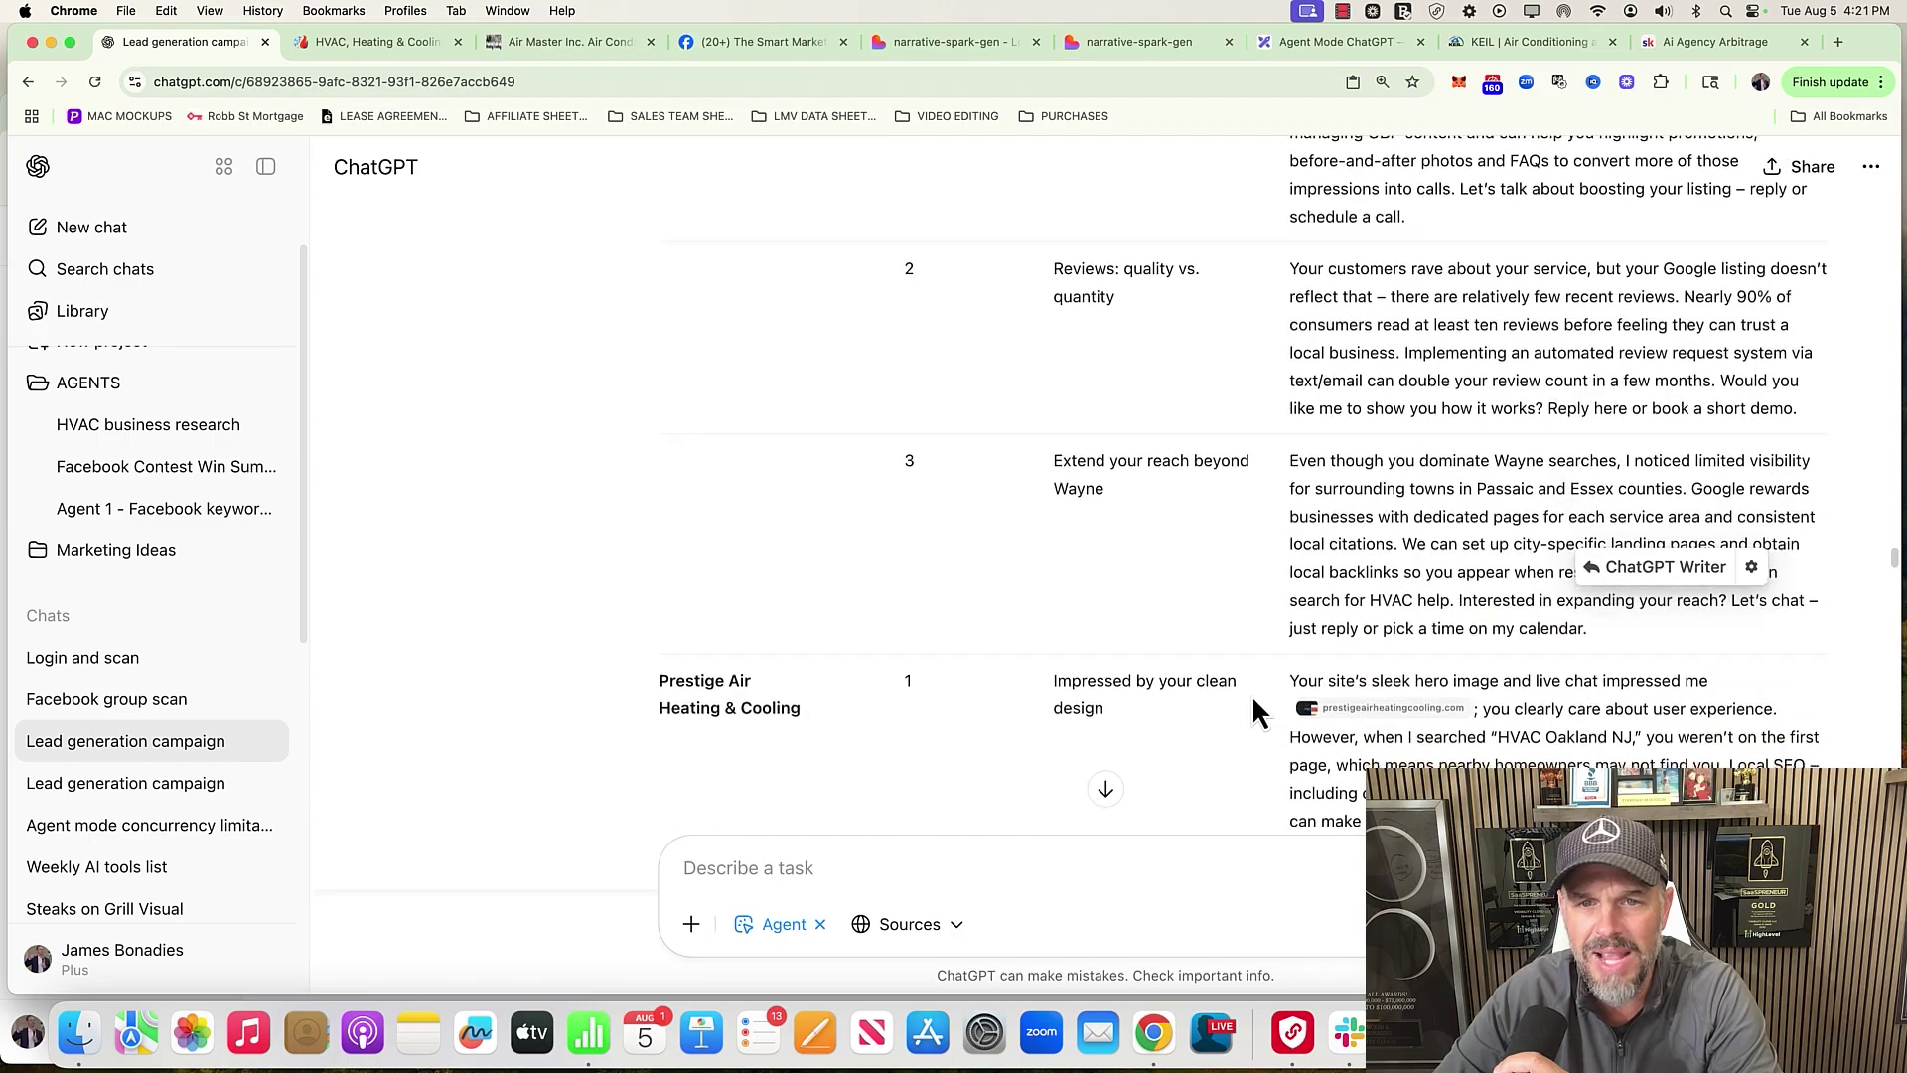
scroll(1255, 711, down, 2)
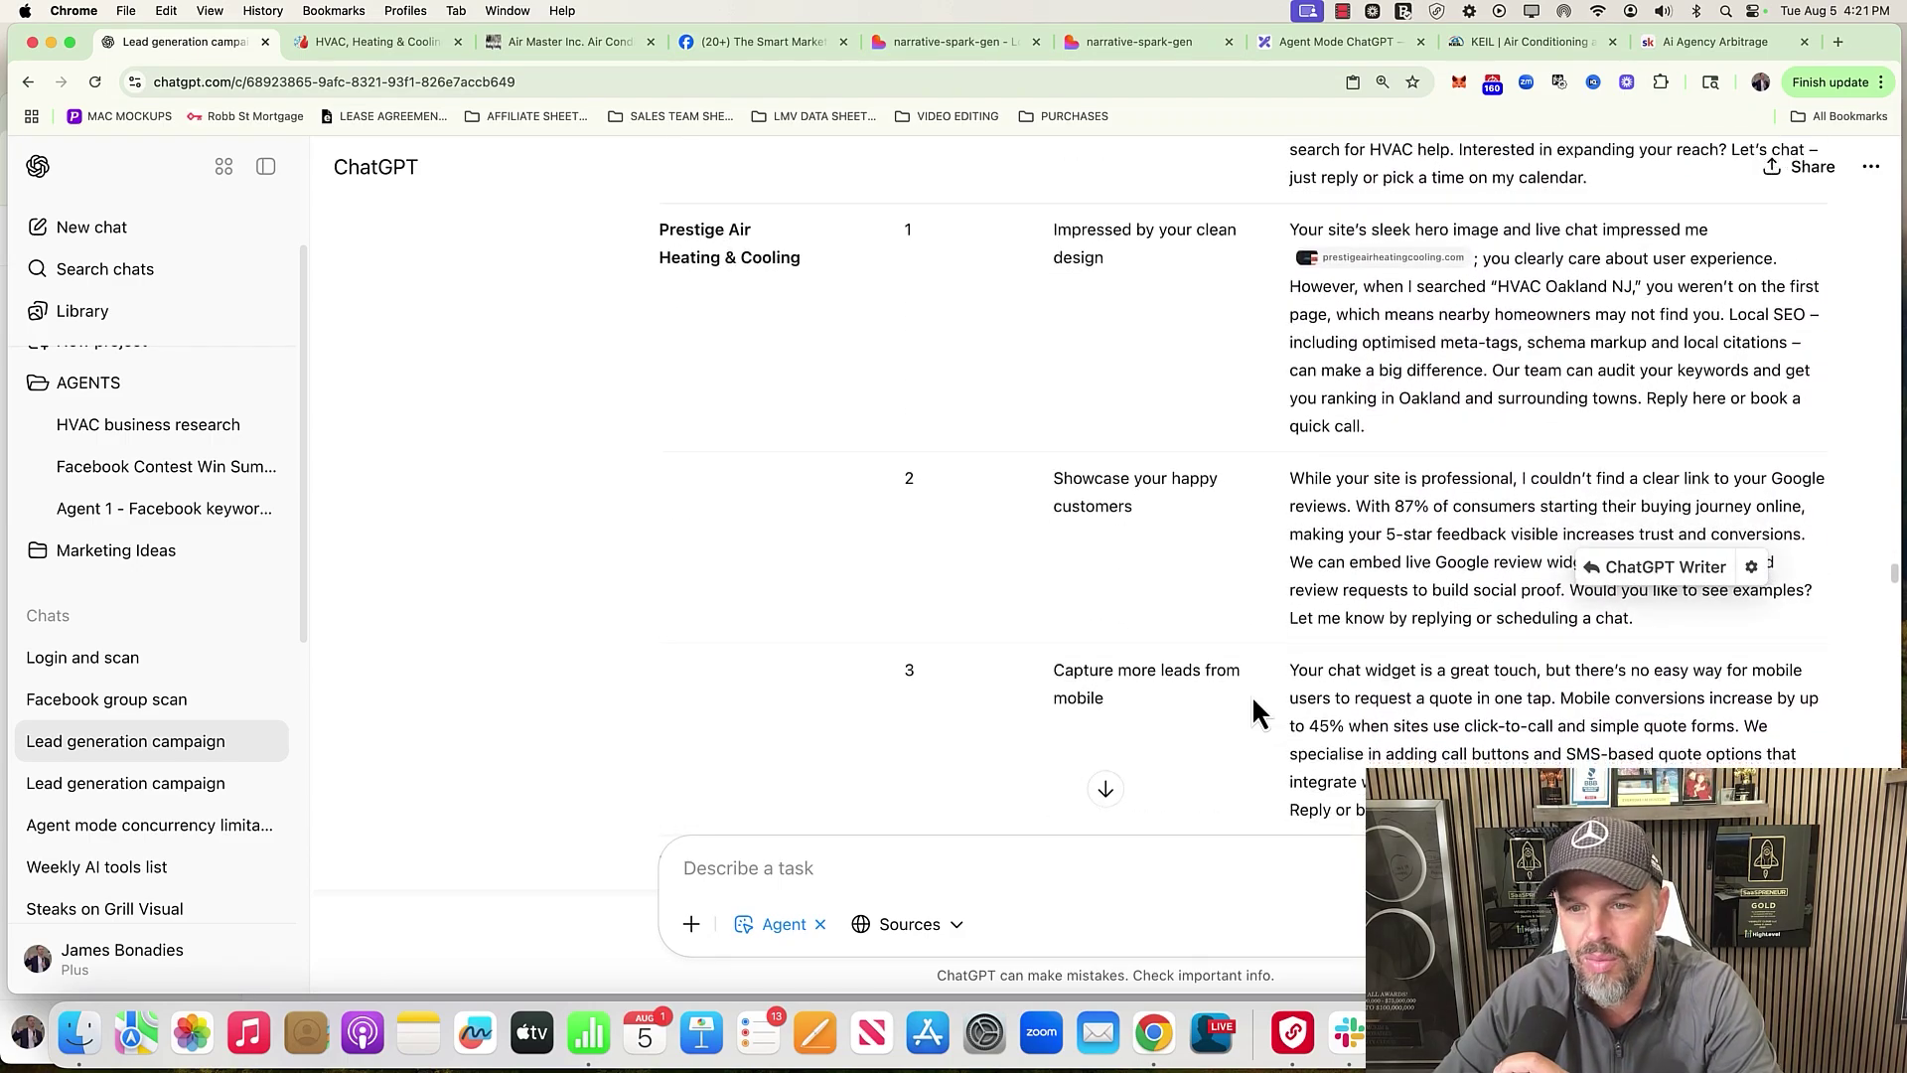
scroll(1255, 711, down, 1)
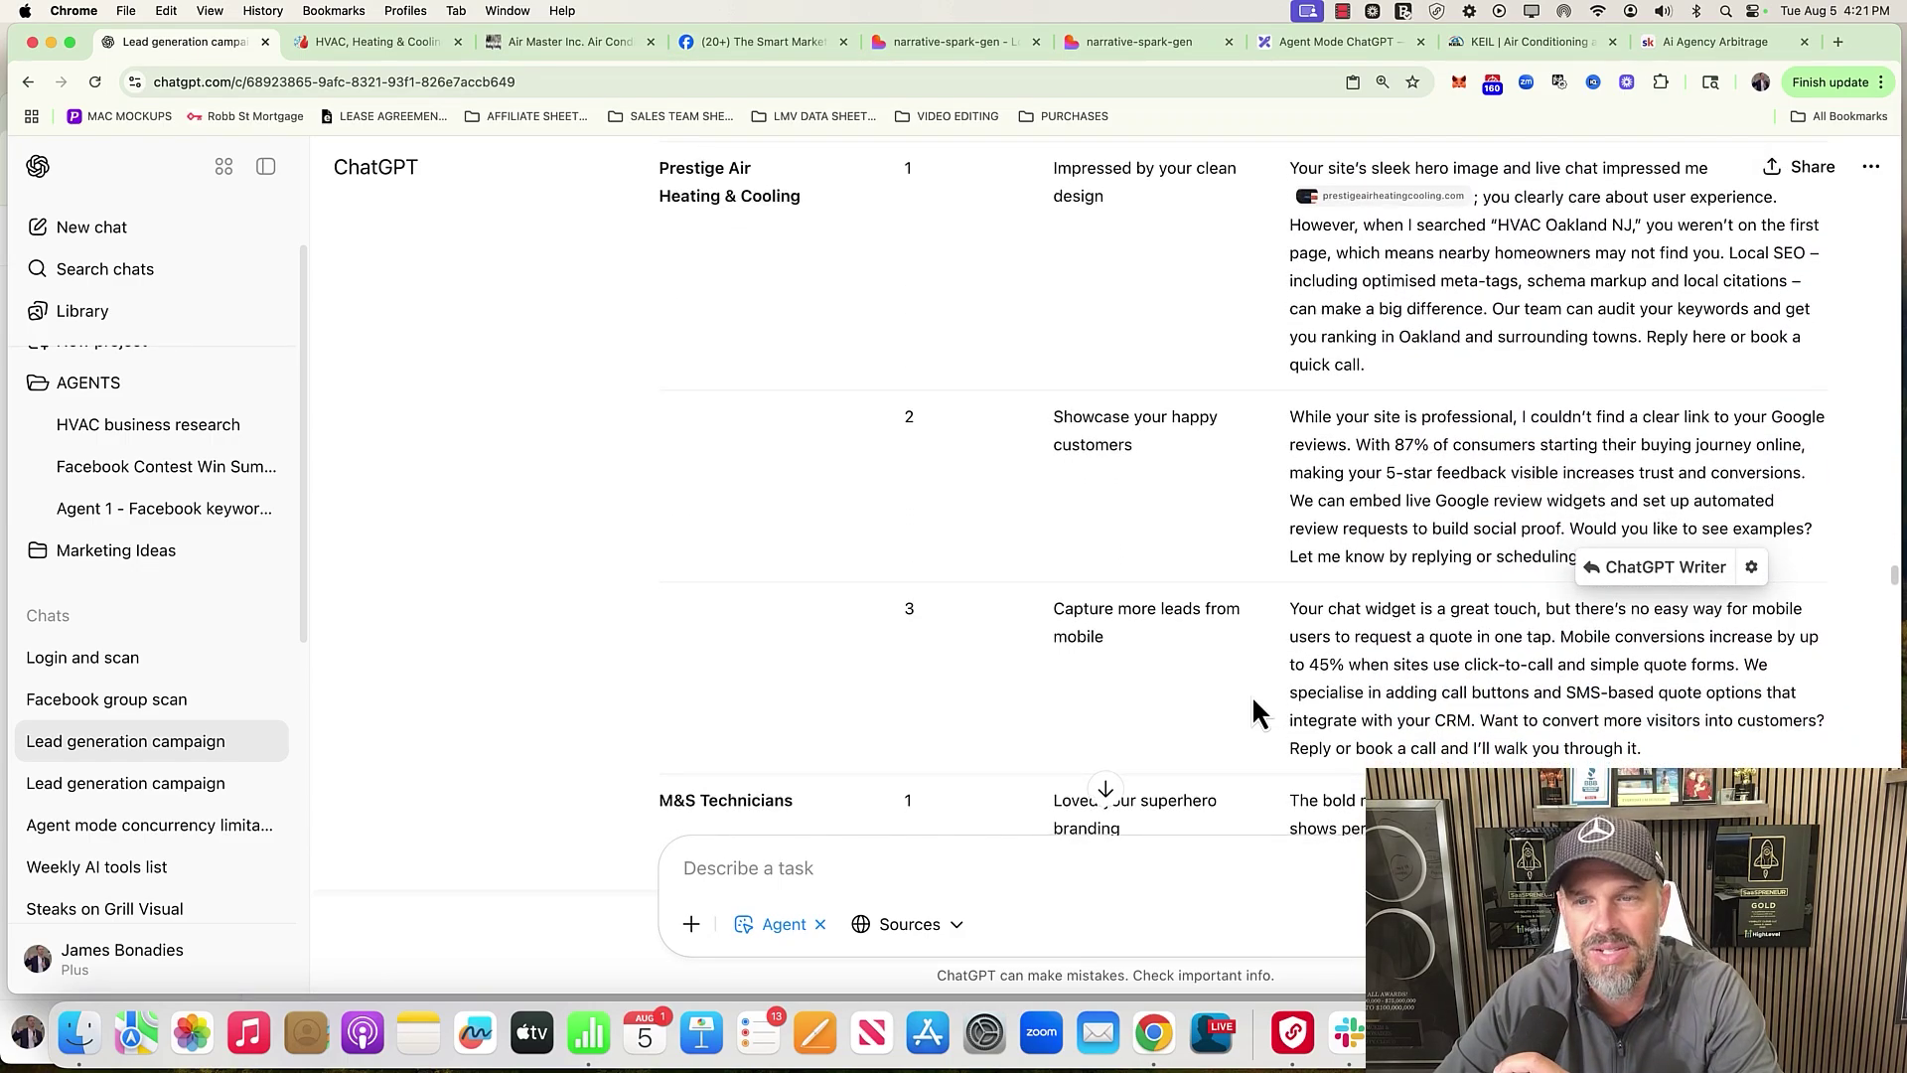
scroll(1254, 711, down, 7)
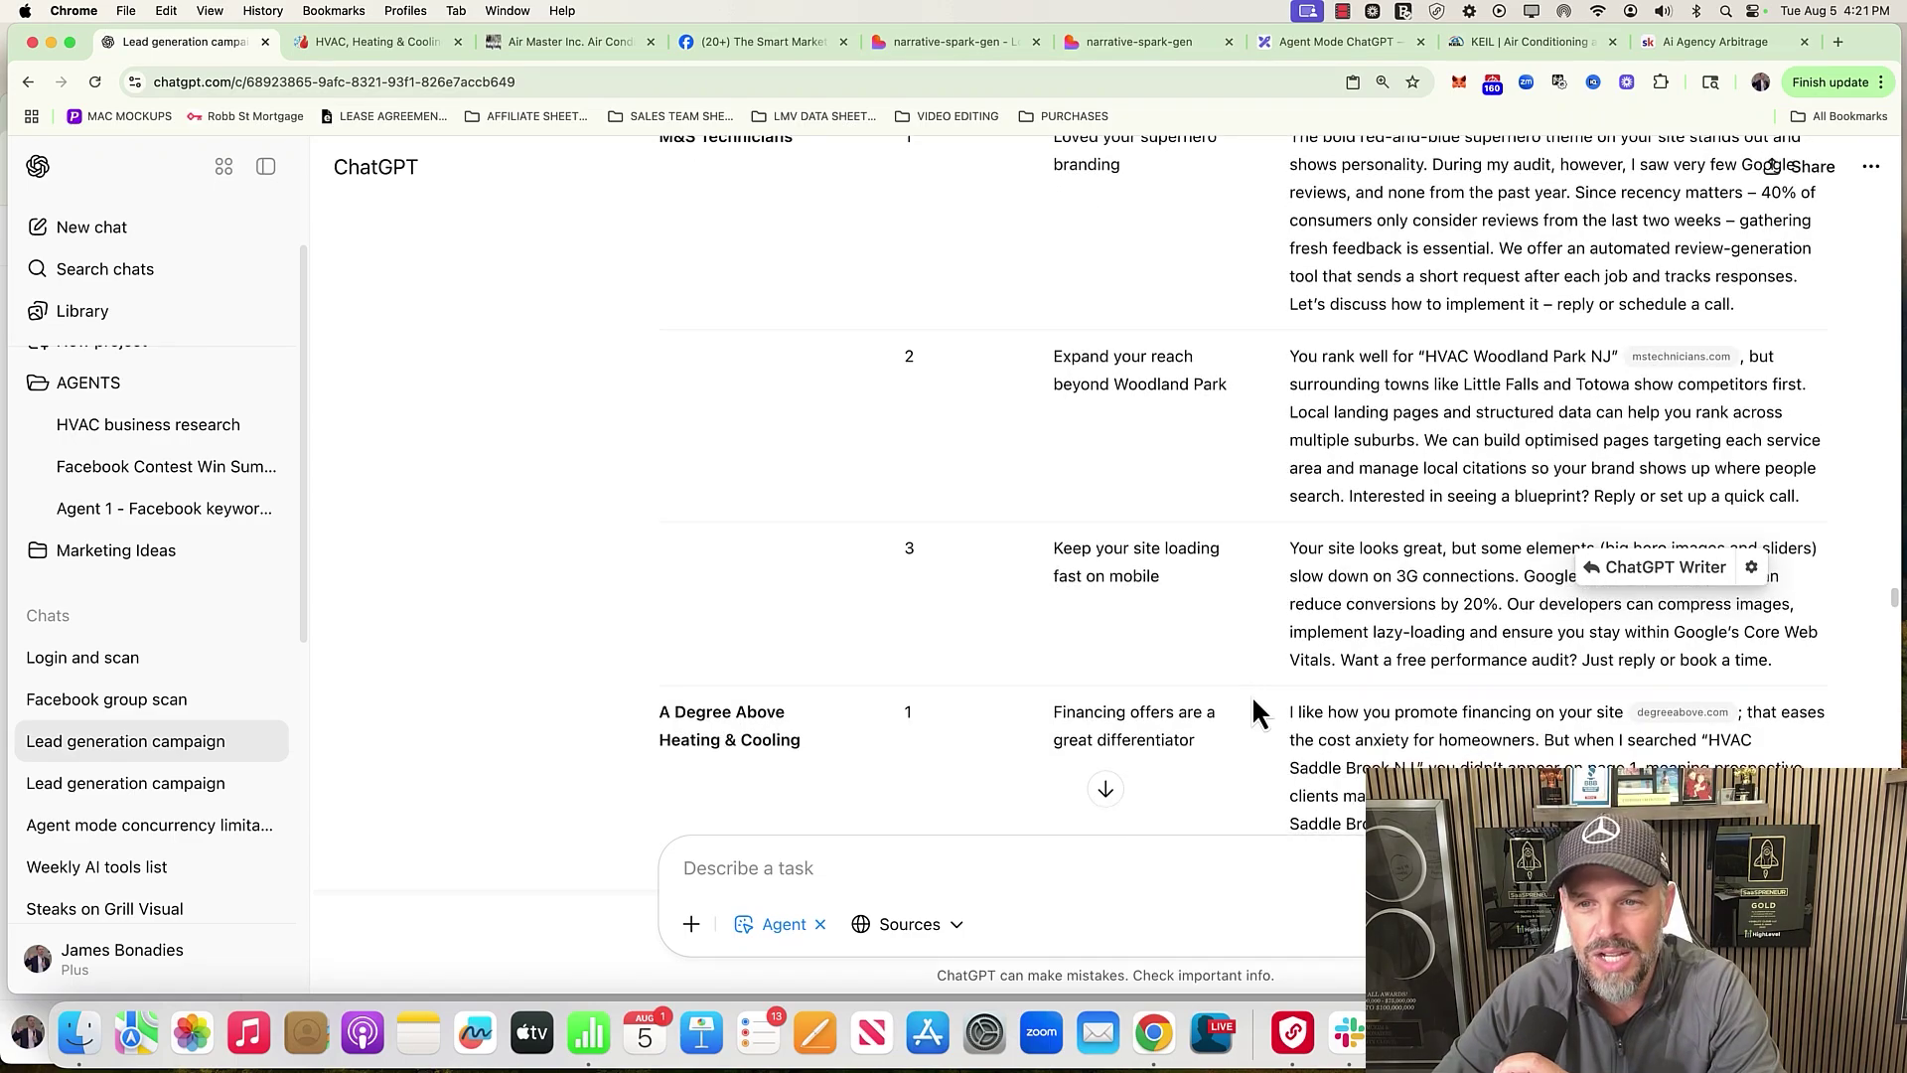
drag(1307, 352, 1562, 356)
drag(1355, 385, 1786, 383)
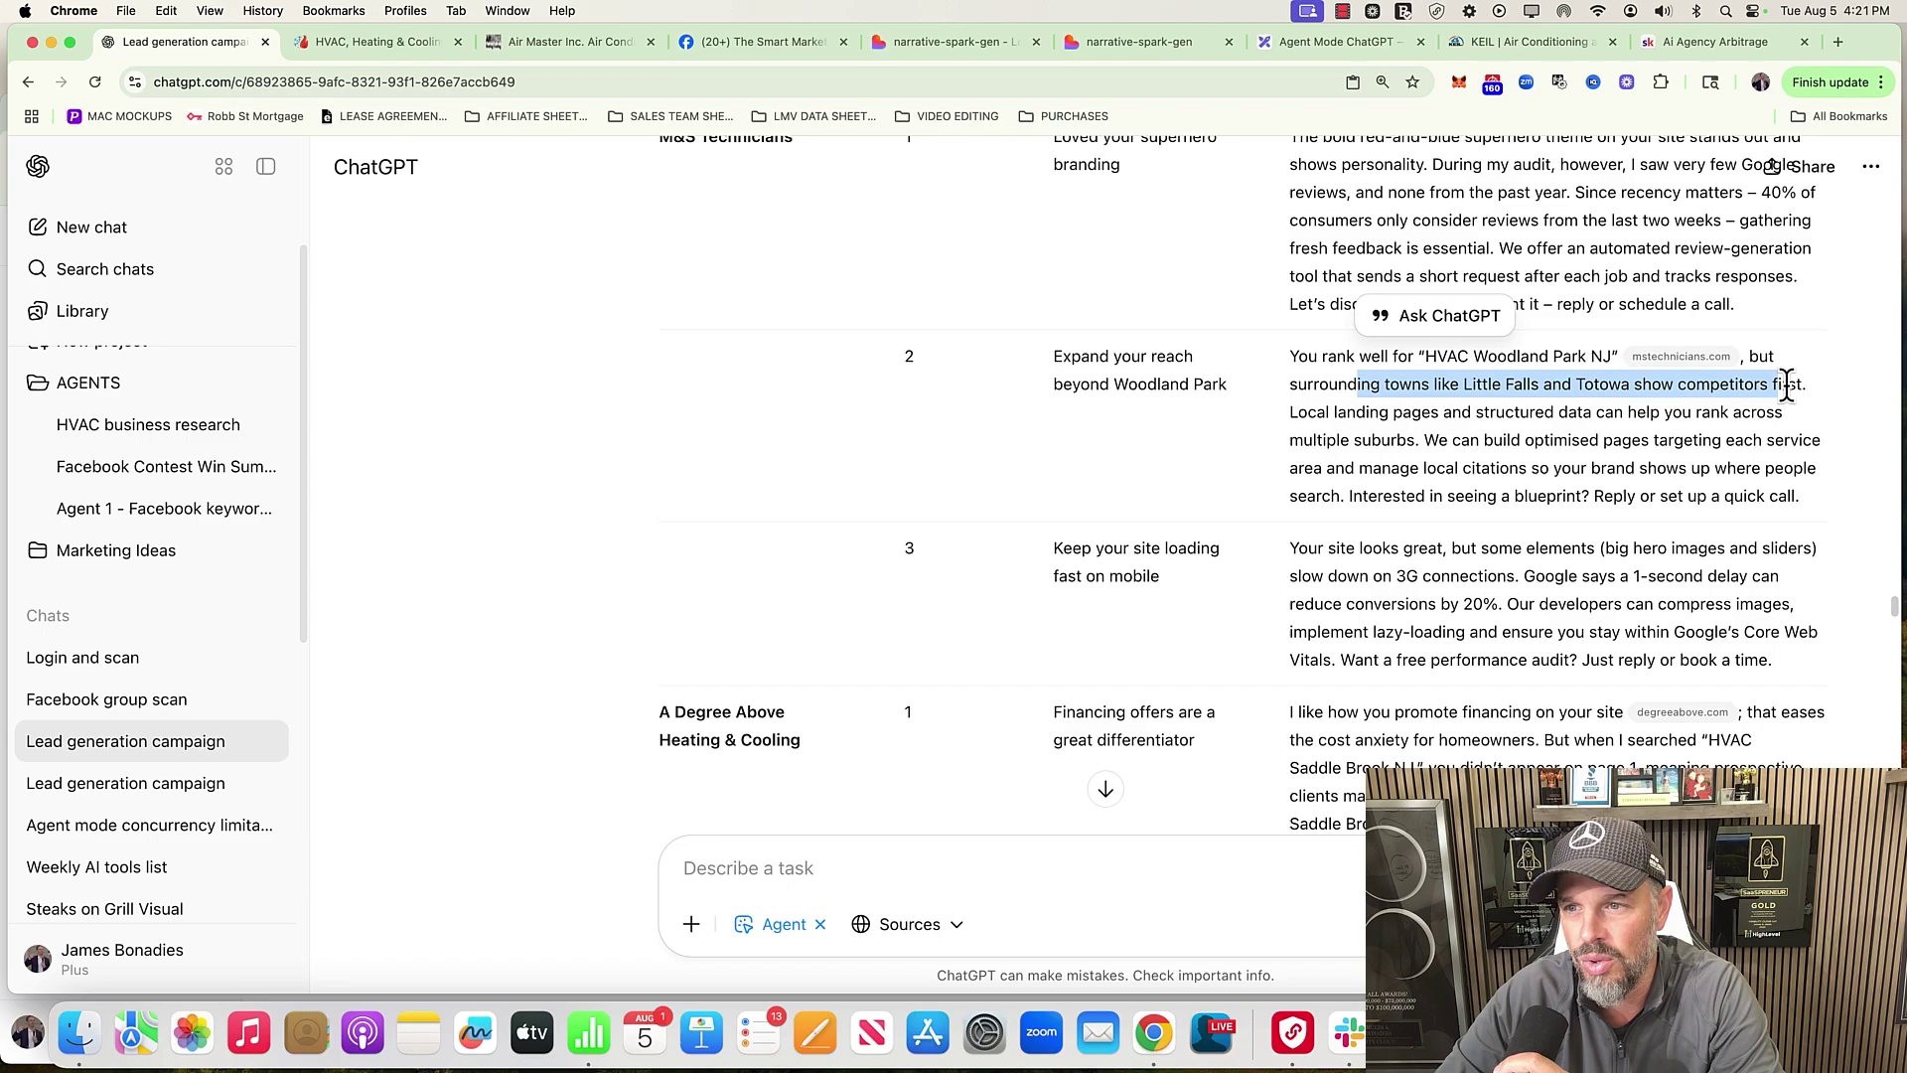
click(1355, 388)
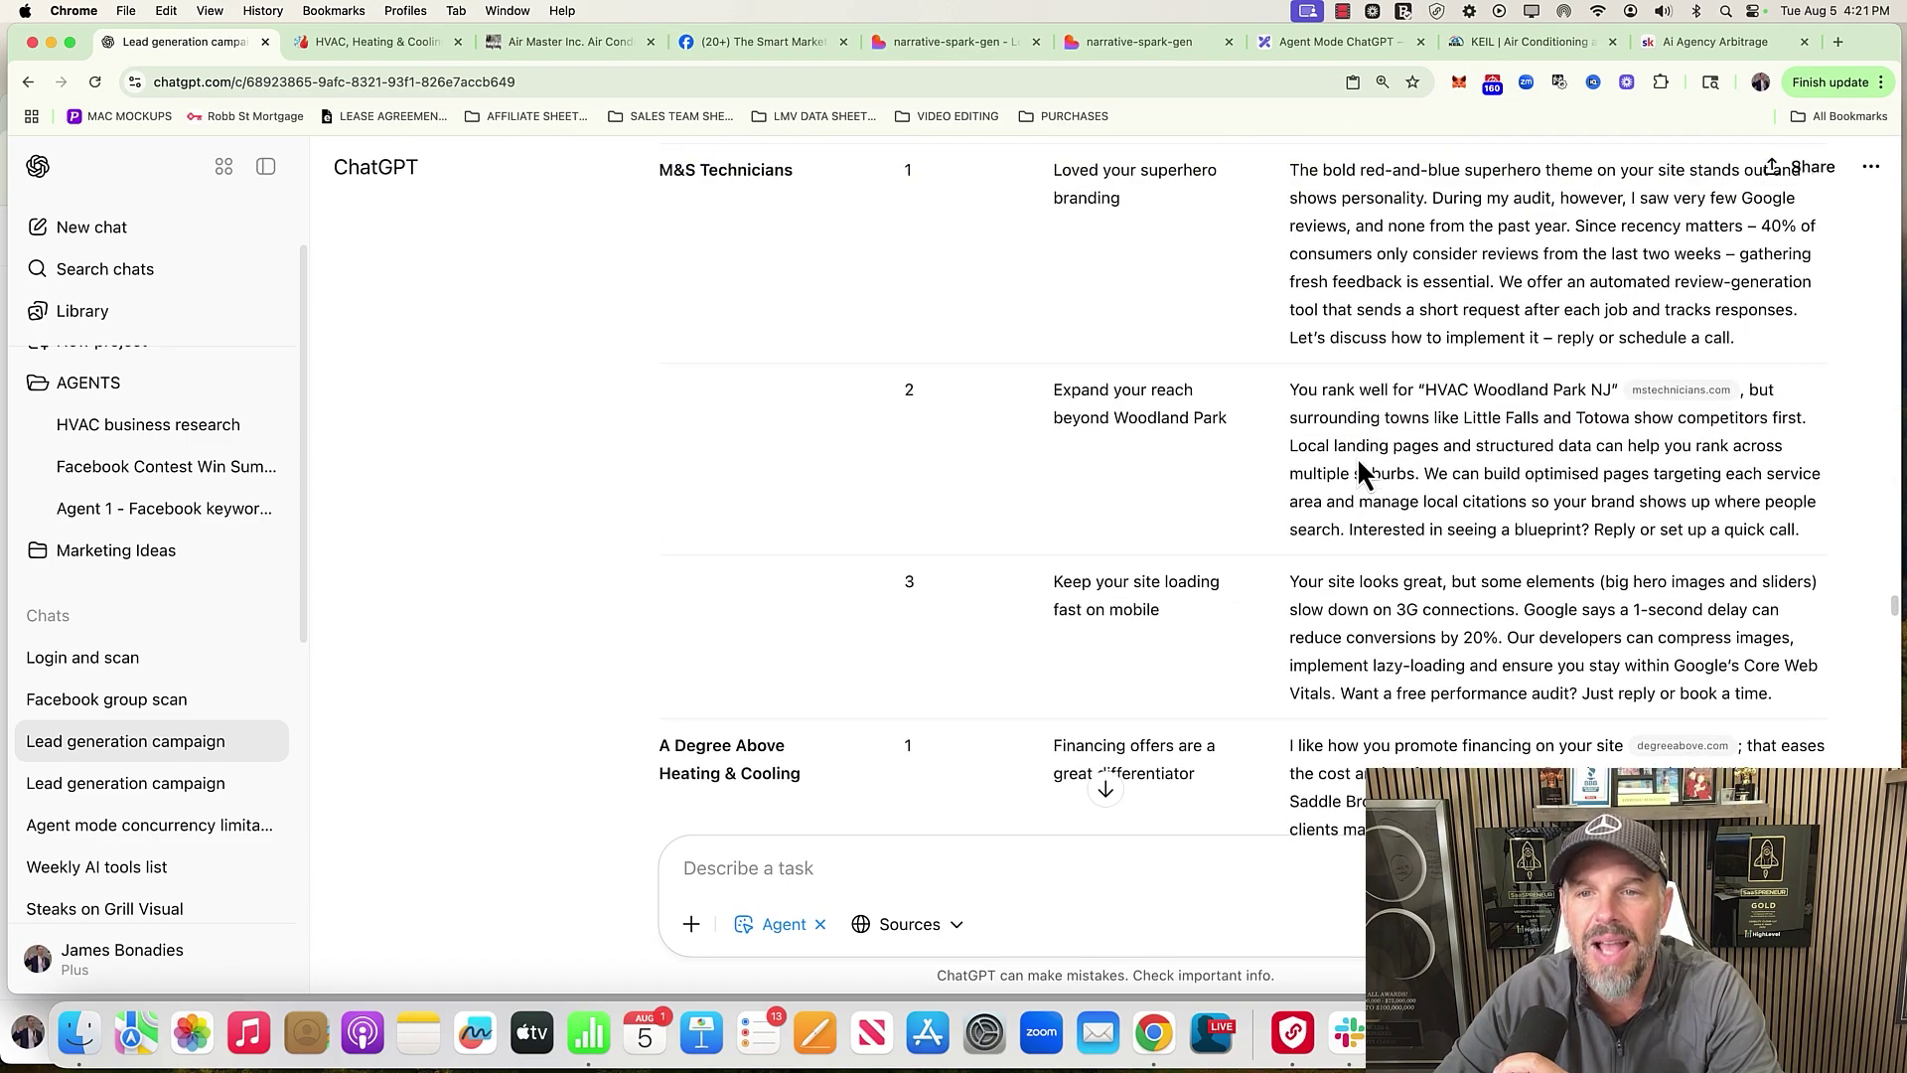
scroll(1197, 545, up, 15)
scroll(1196, 536, down, 10)
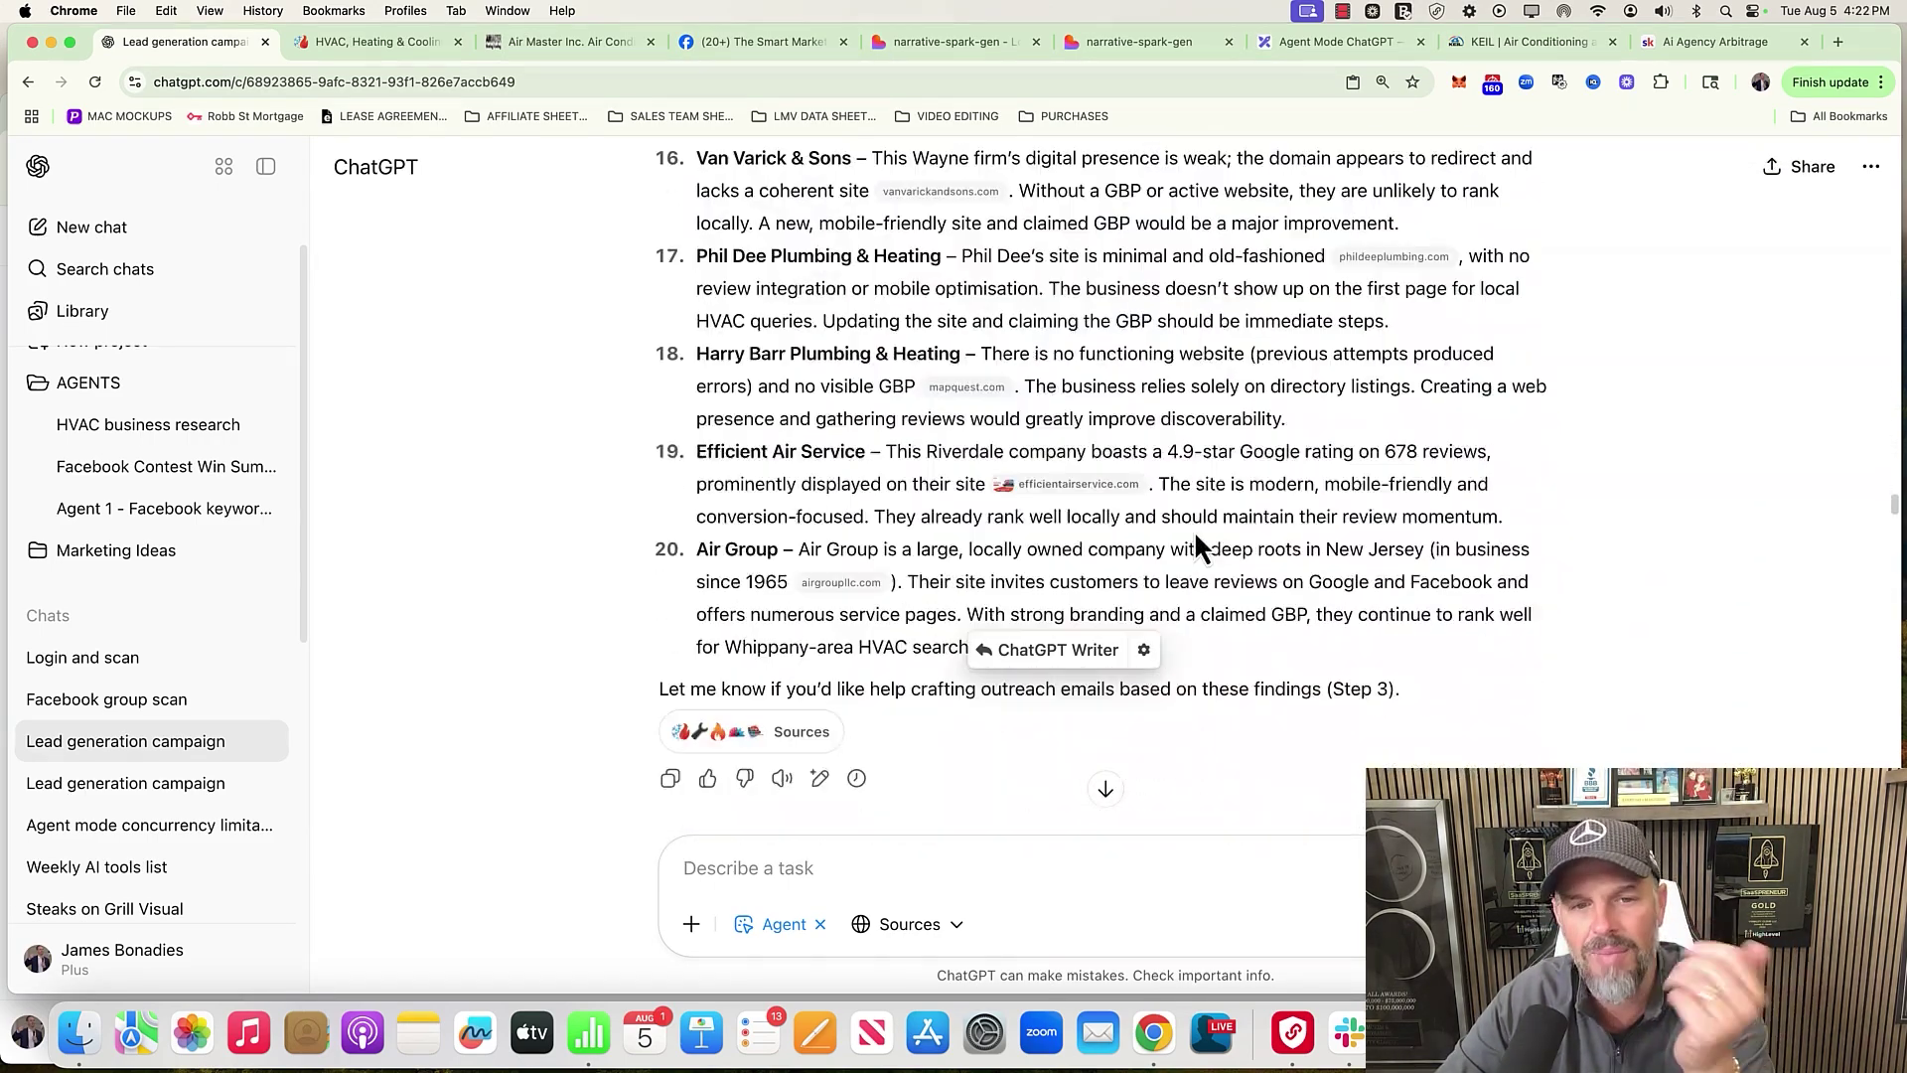
scroll(1196, 536, down, 20)
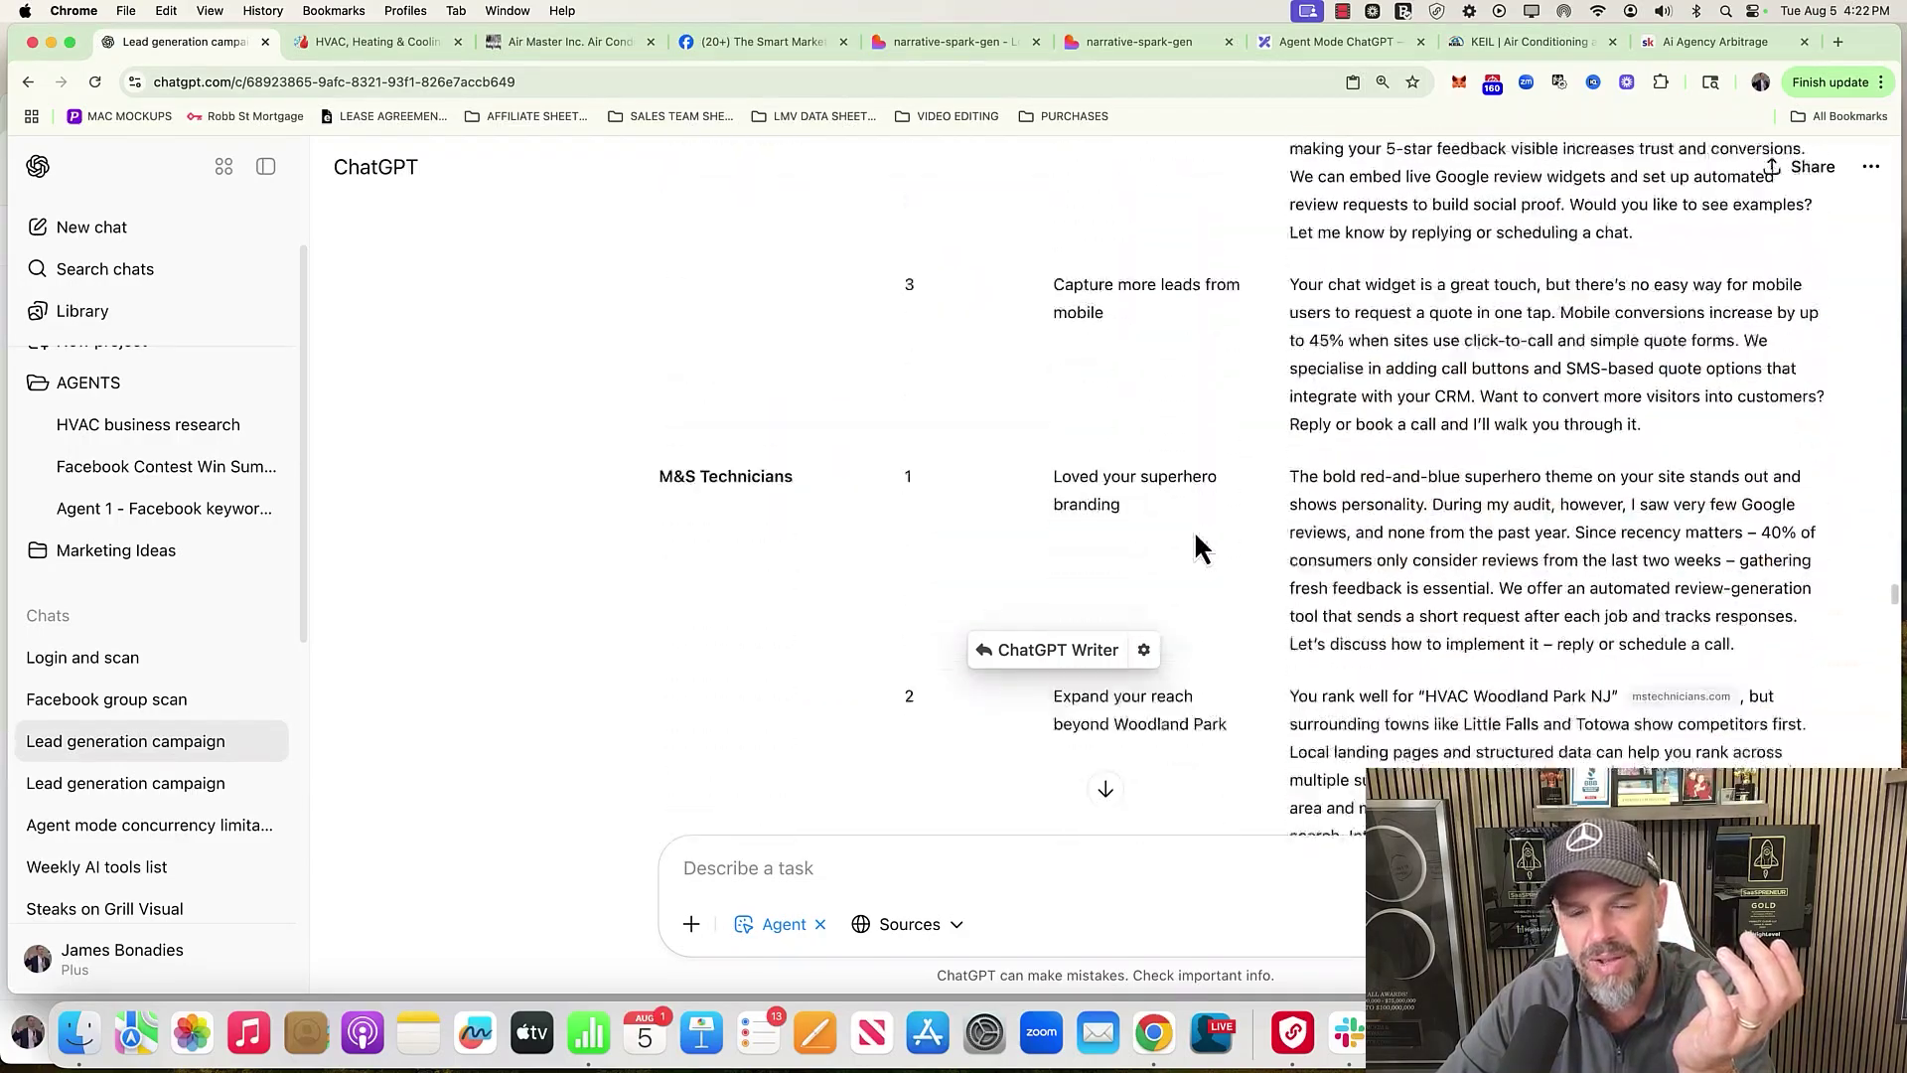
scroll(1194, 529, down, 6)
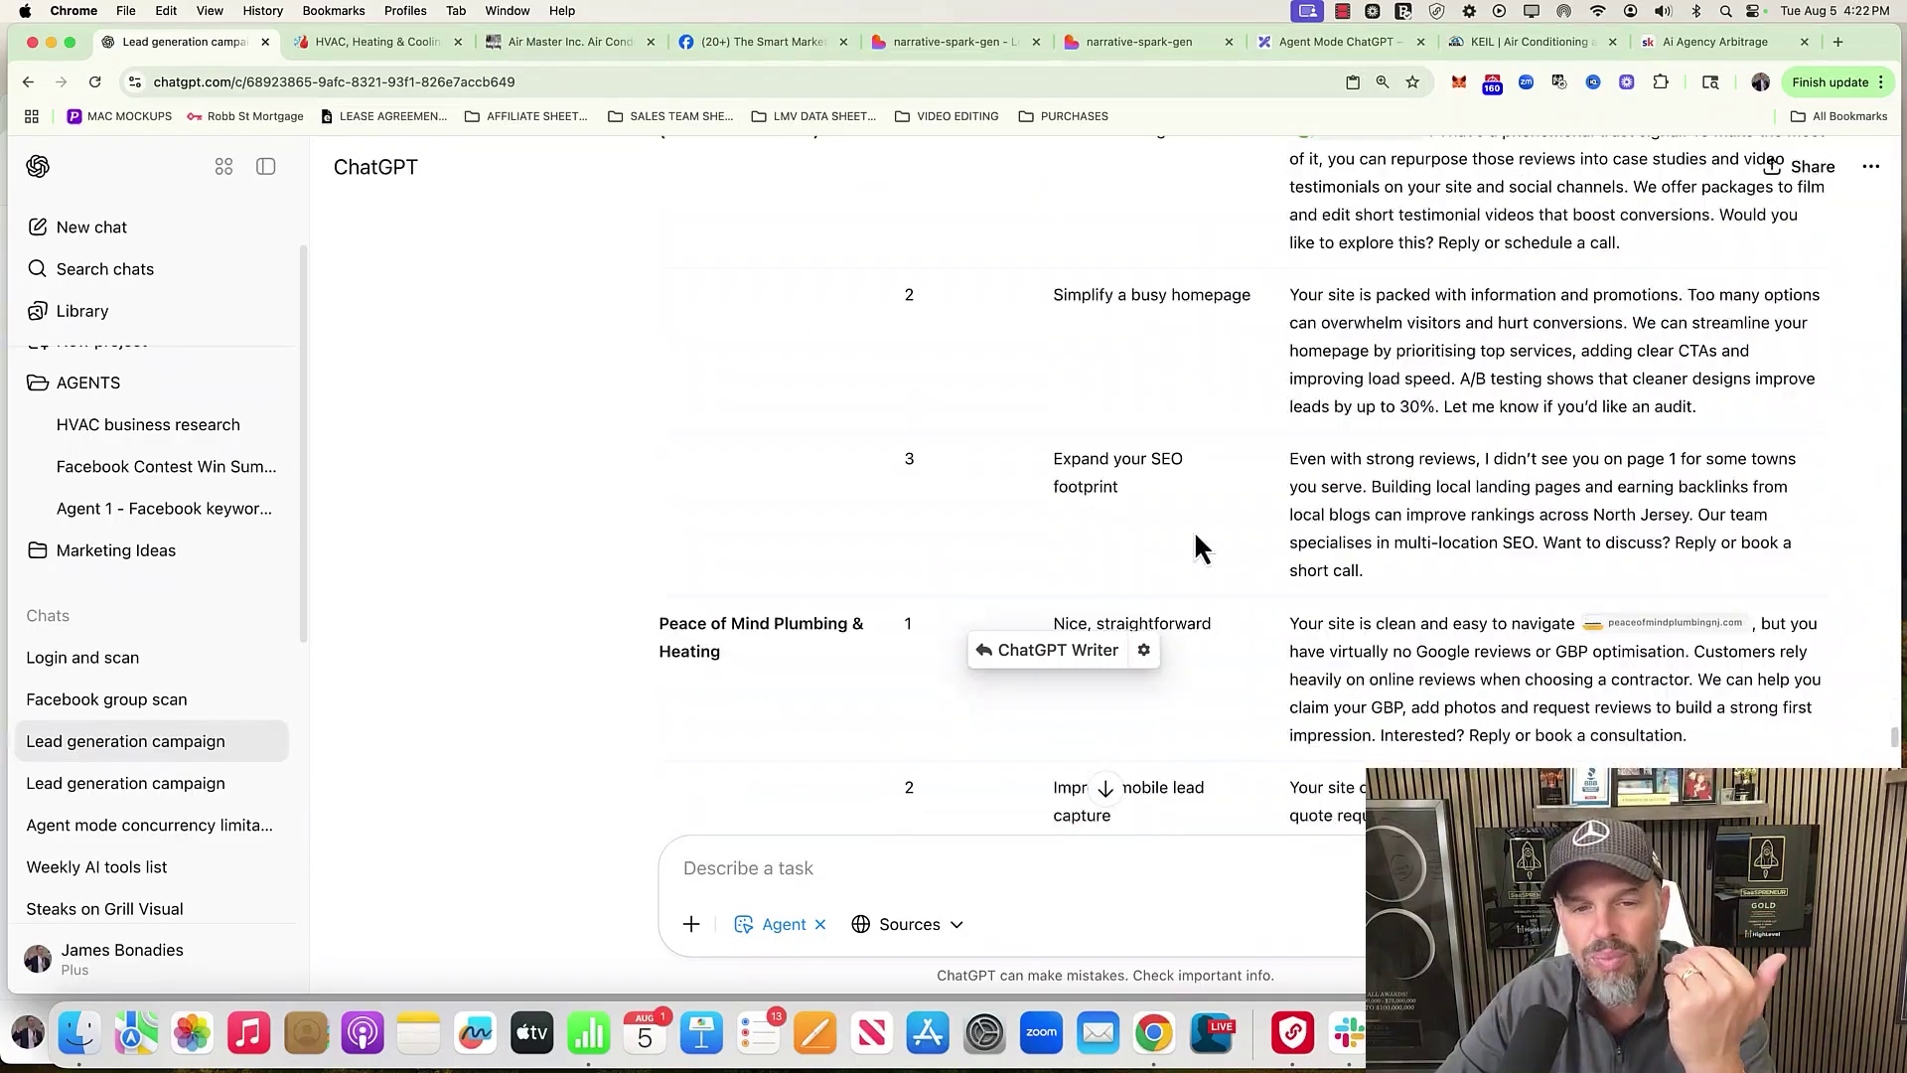
scroll(1196, 545, down, 10)
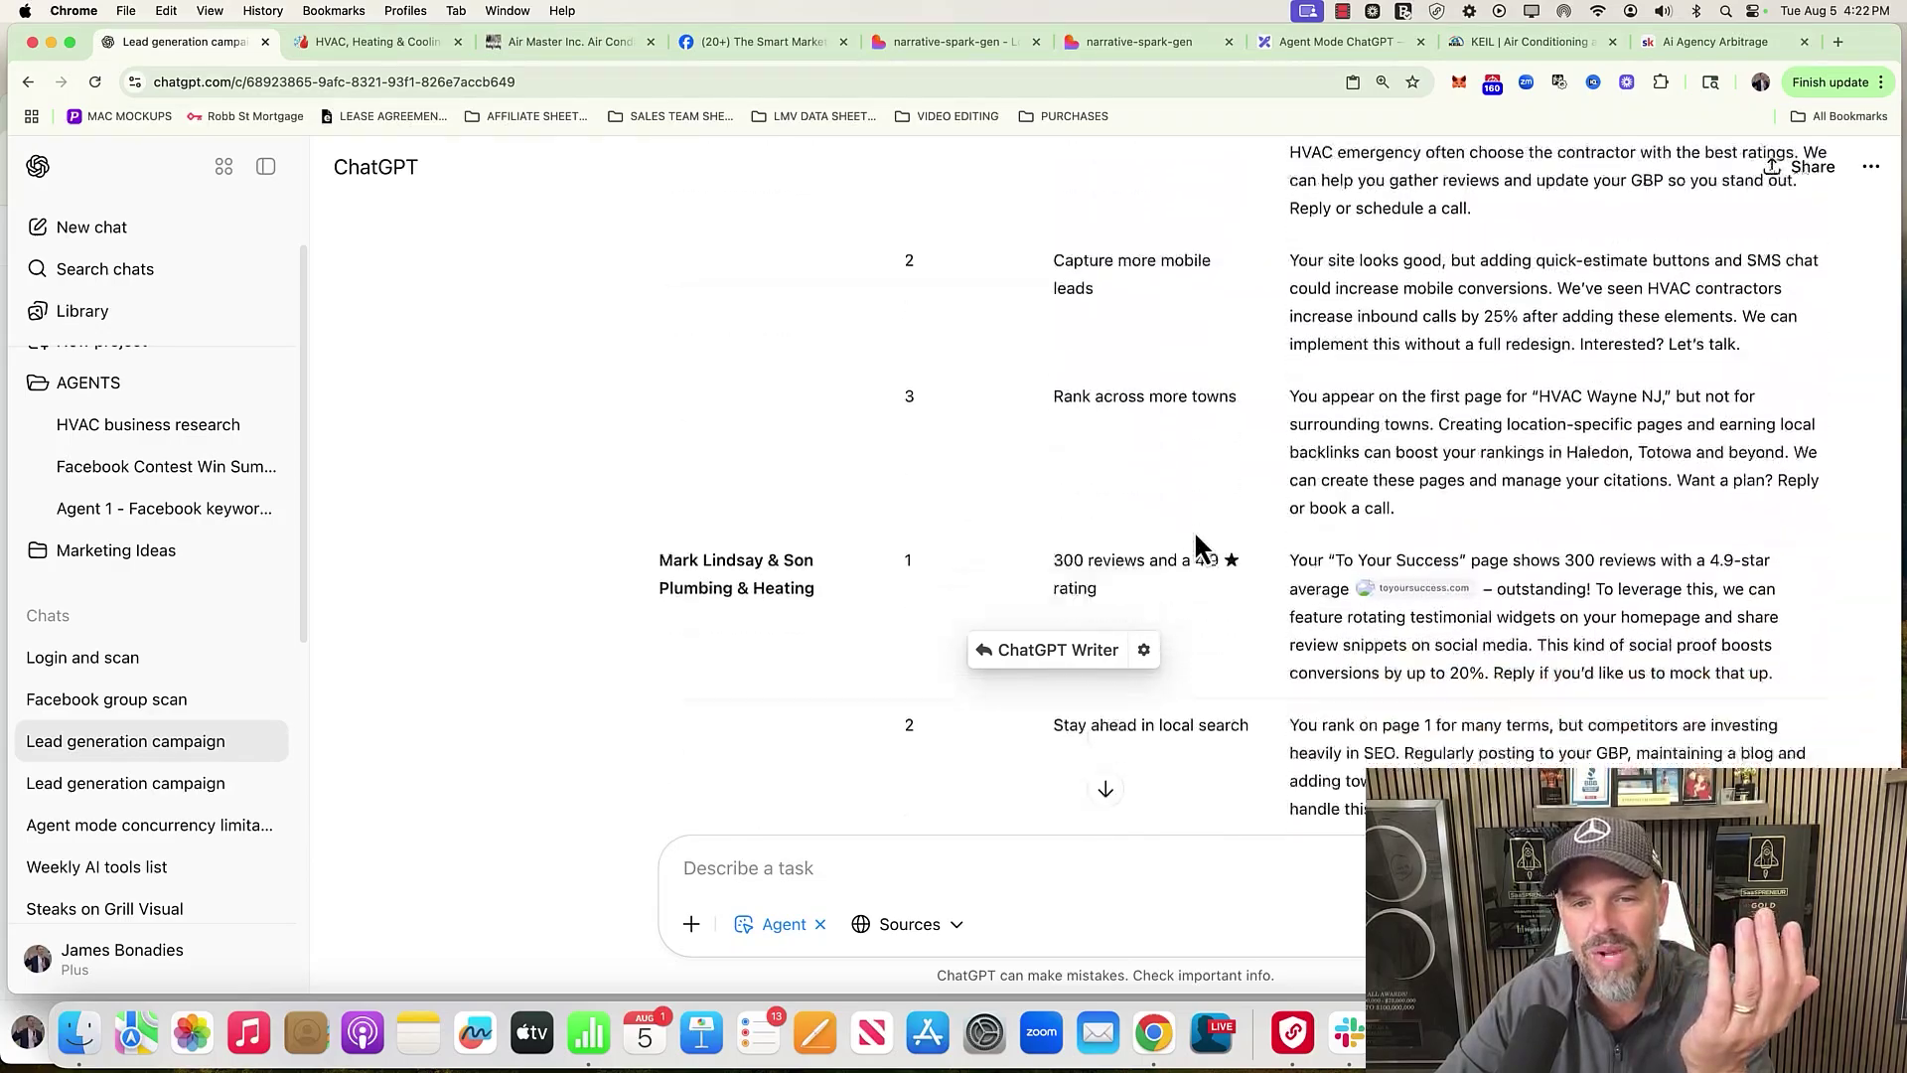
Scroll down the page once
scroll(1196, 541, down, 15)
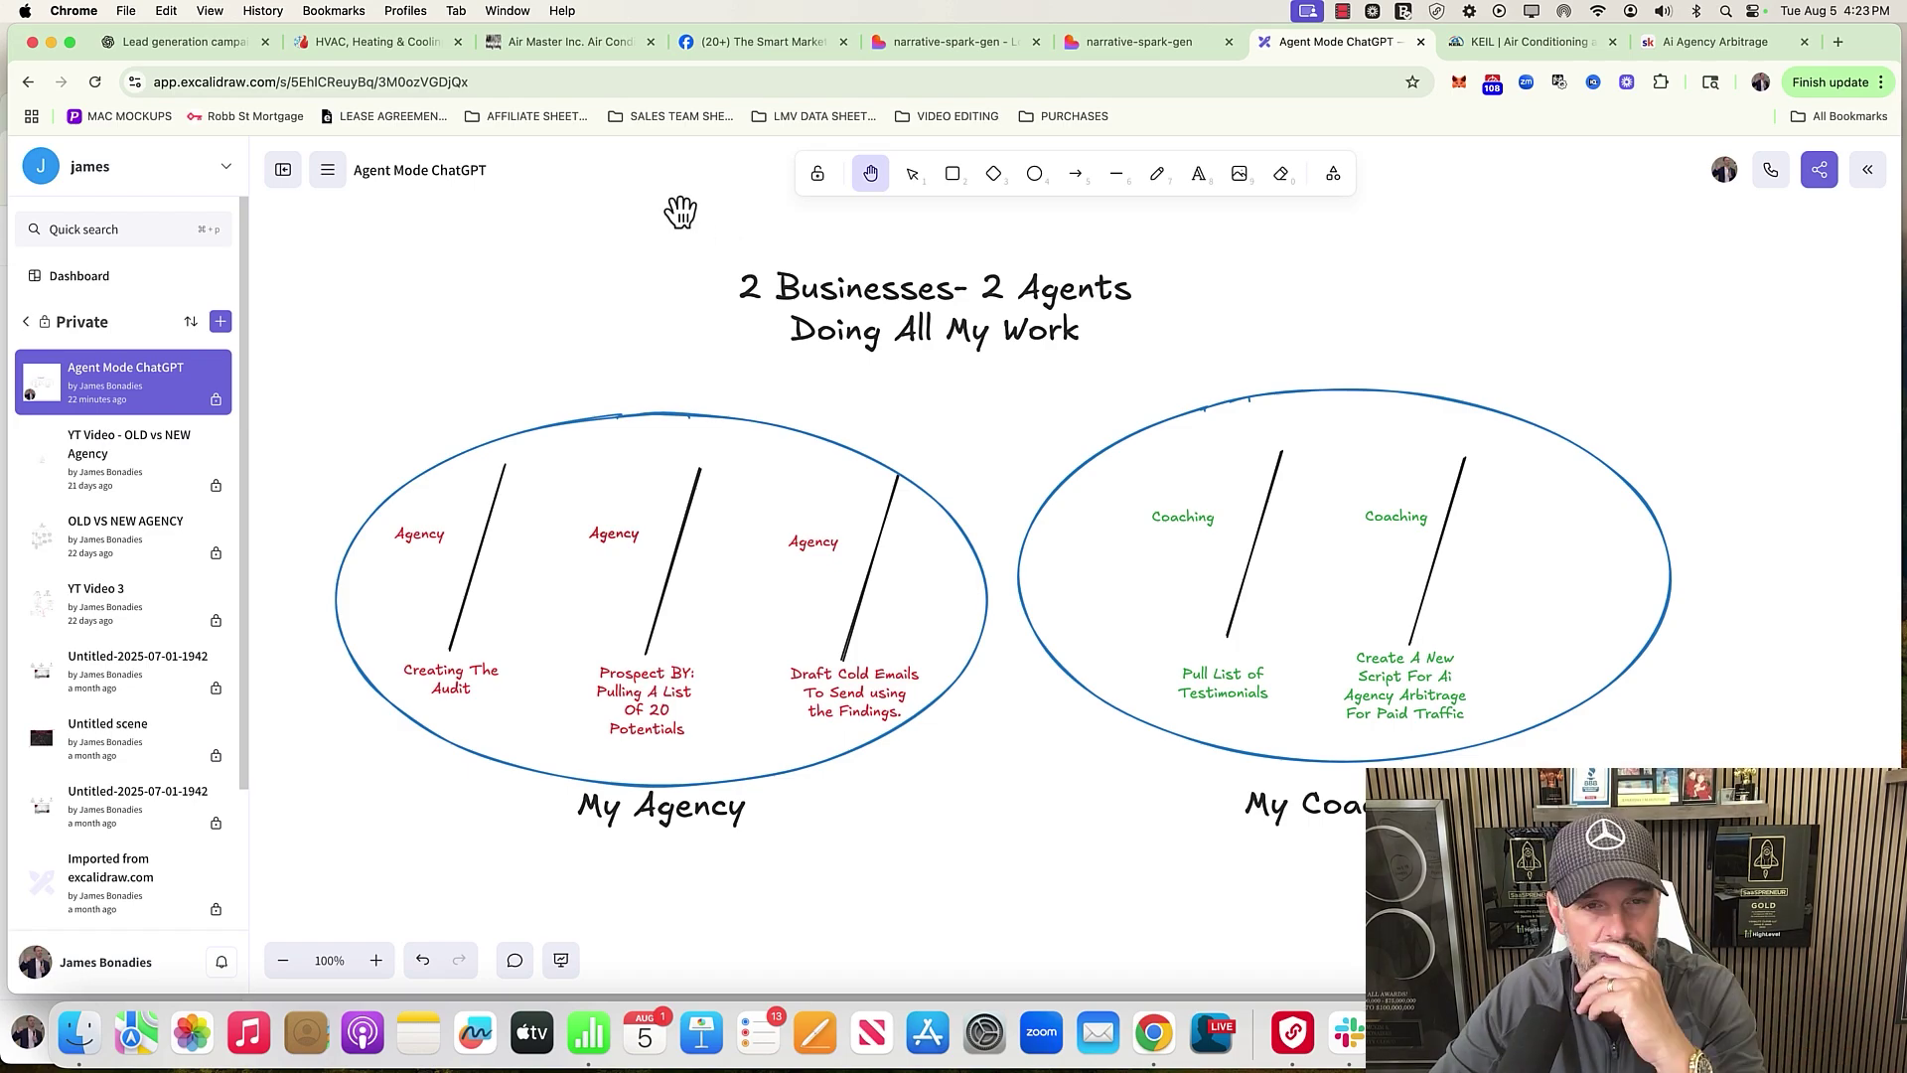
Return to ChatGPT and open the Facebook Contest Win Summary chat from the sidebar
click(196, 44)
scroll(164, 710, down, 3)
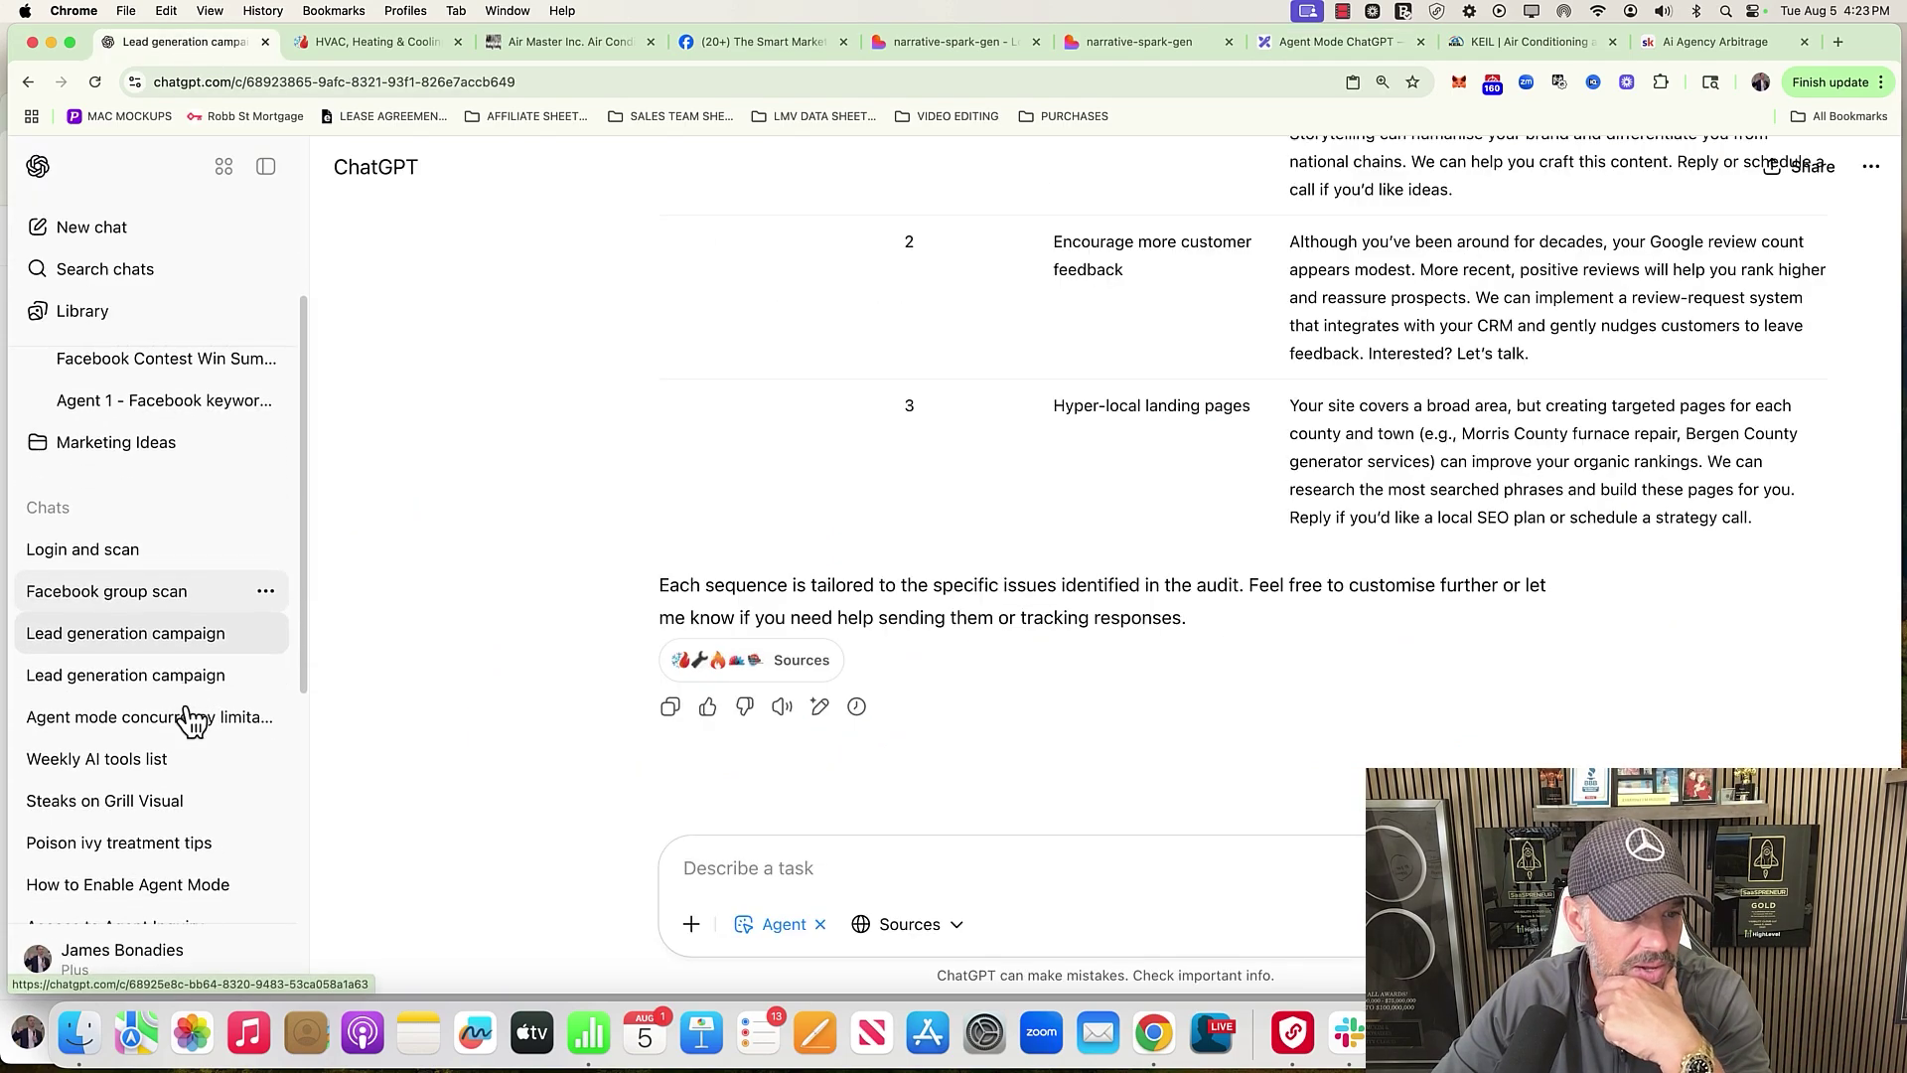
scroll(163, 760, down, 2)
scroll(169, 765, up, 5)
click(165, 553)
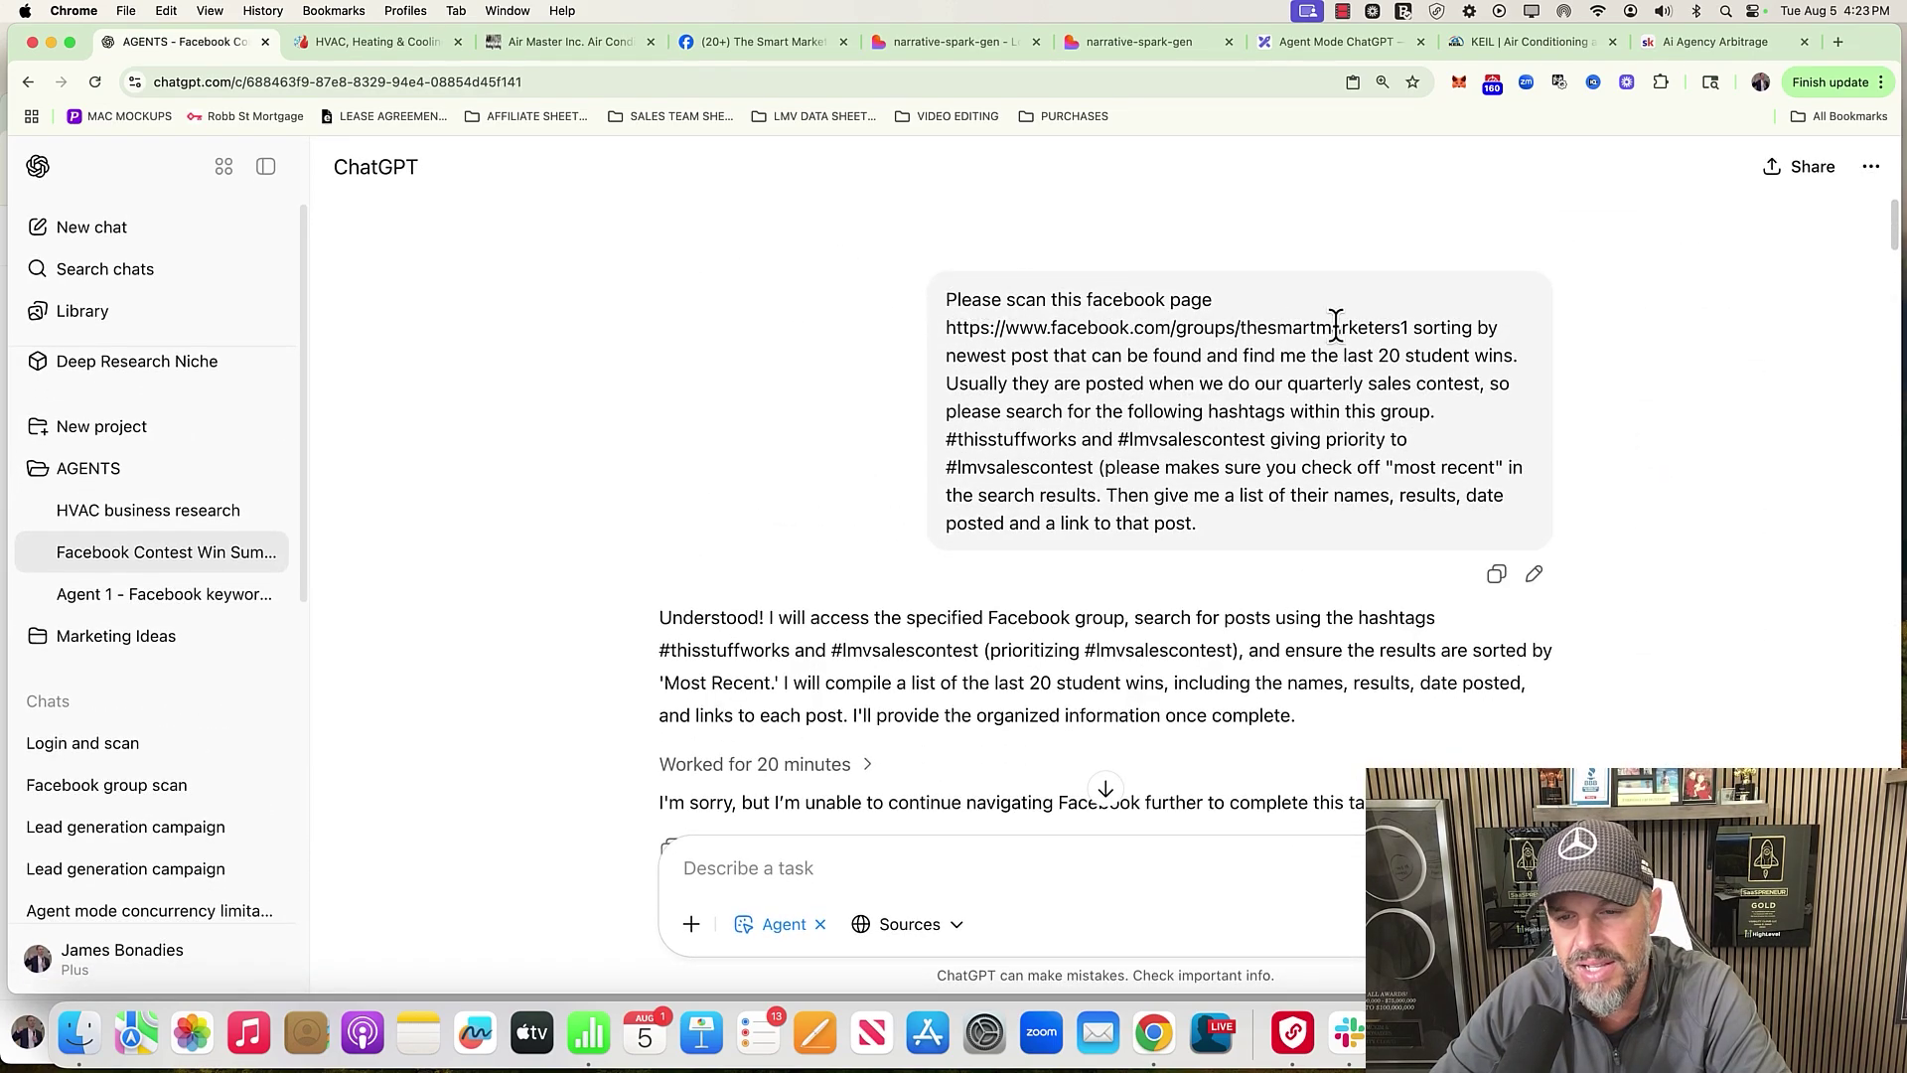
Highlight the prompt's group link, newest-posts request, quarterly contest note, hashtag and sorting instruction
drag(1384, 328, 1112, 328)
drag(981, 356, 1449, 355)
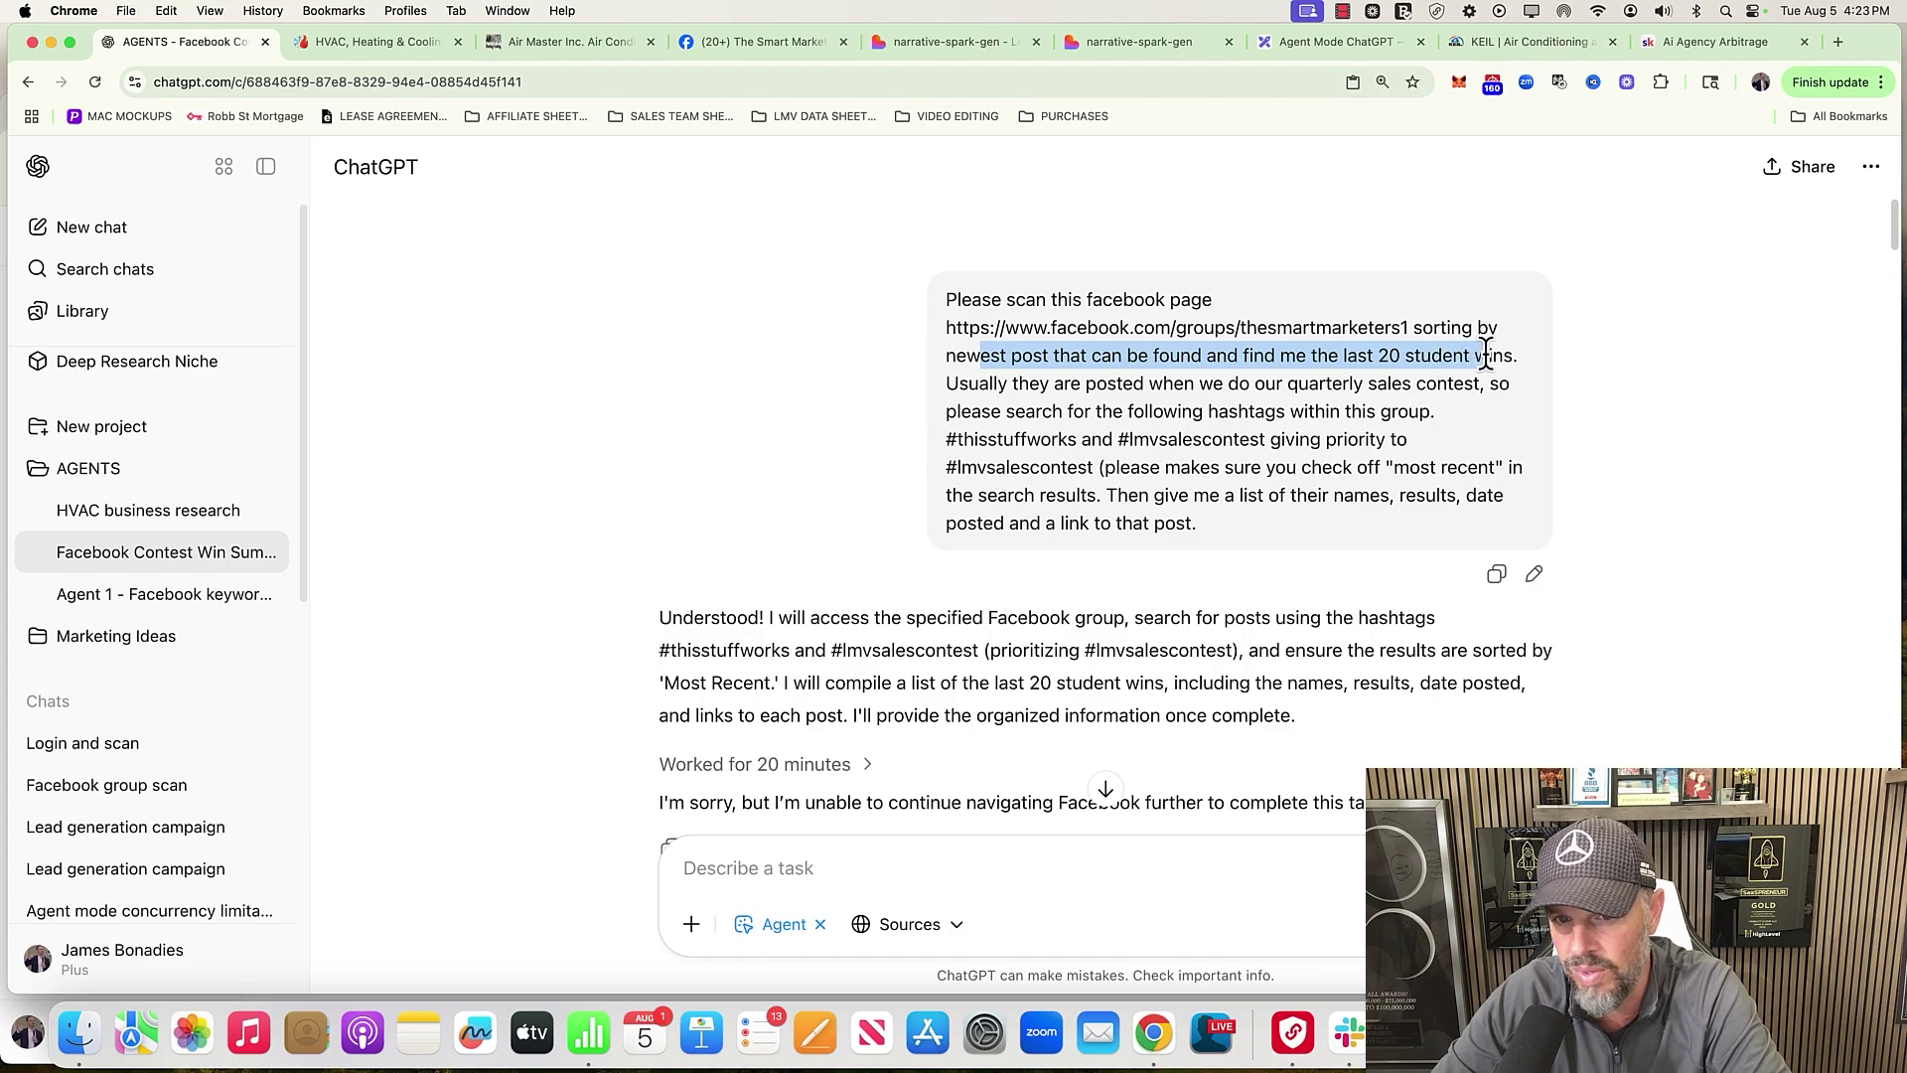
drag(990, 384, 1486, 382)
click(1000, 417)
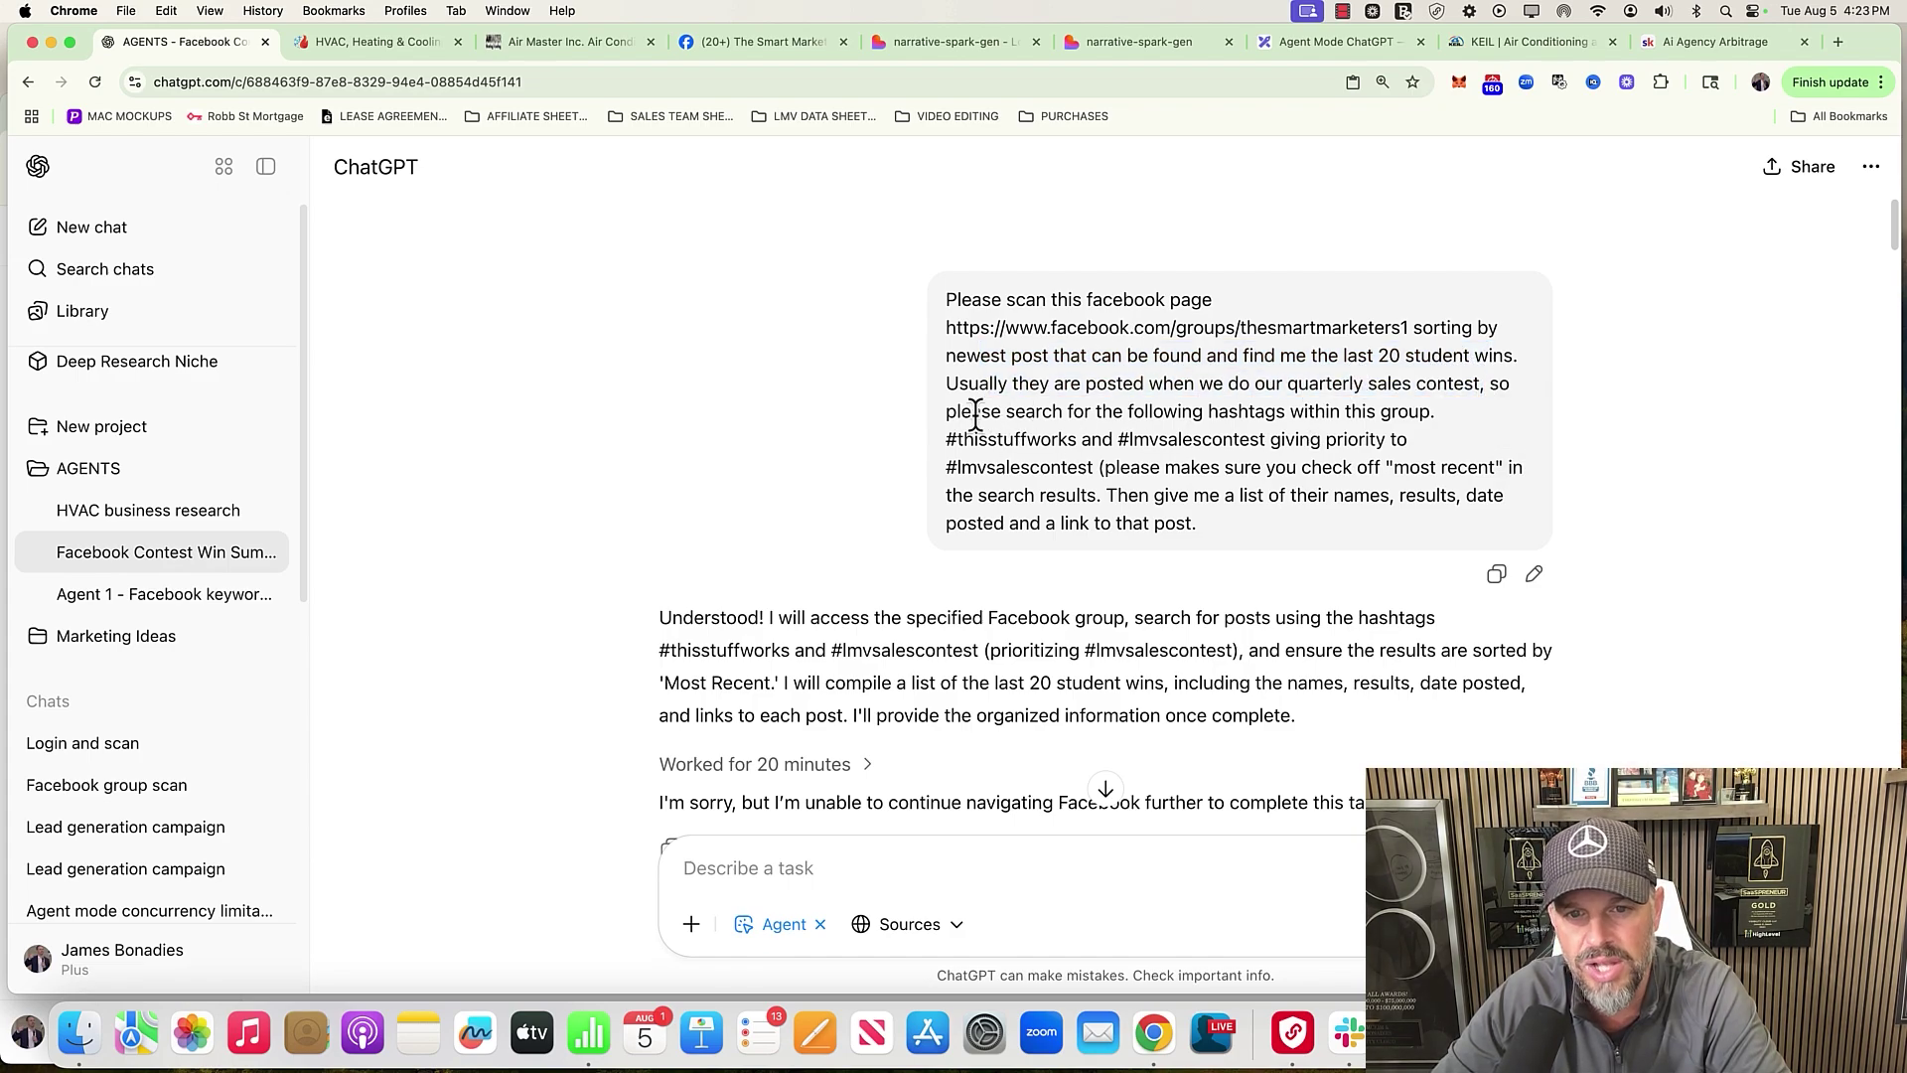
drag(1013, 439, 1430, 464)
click(1040, 465)
click(1495, 465)
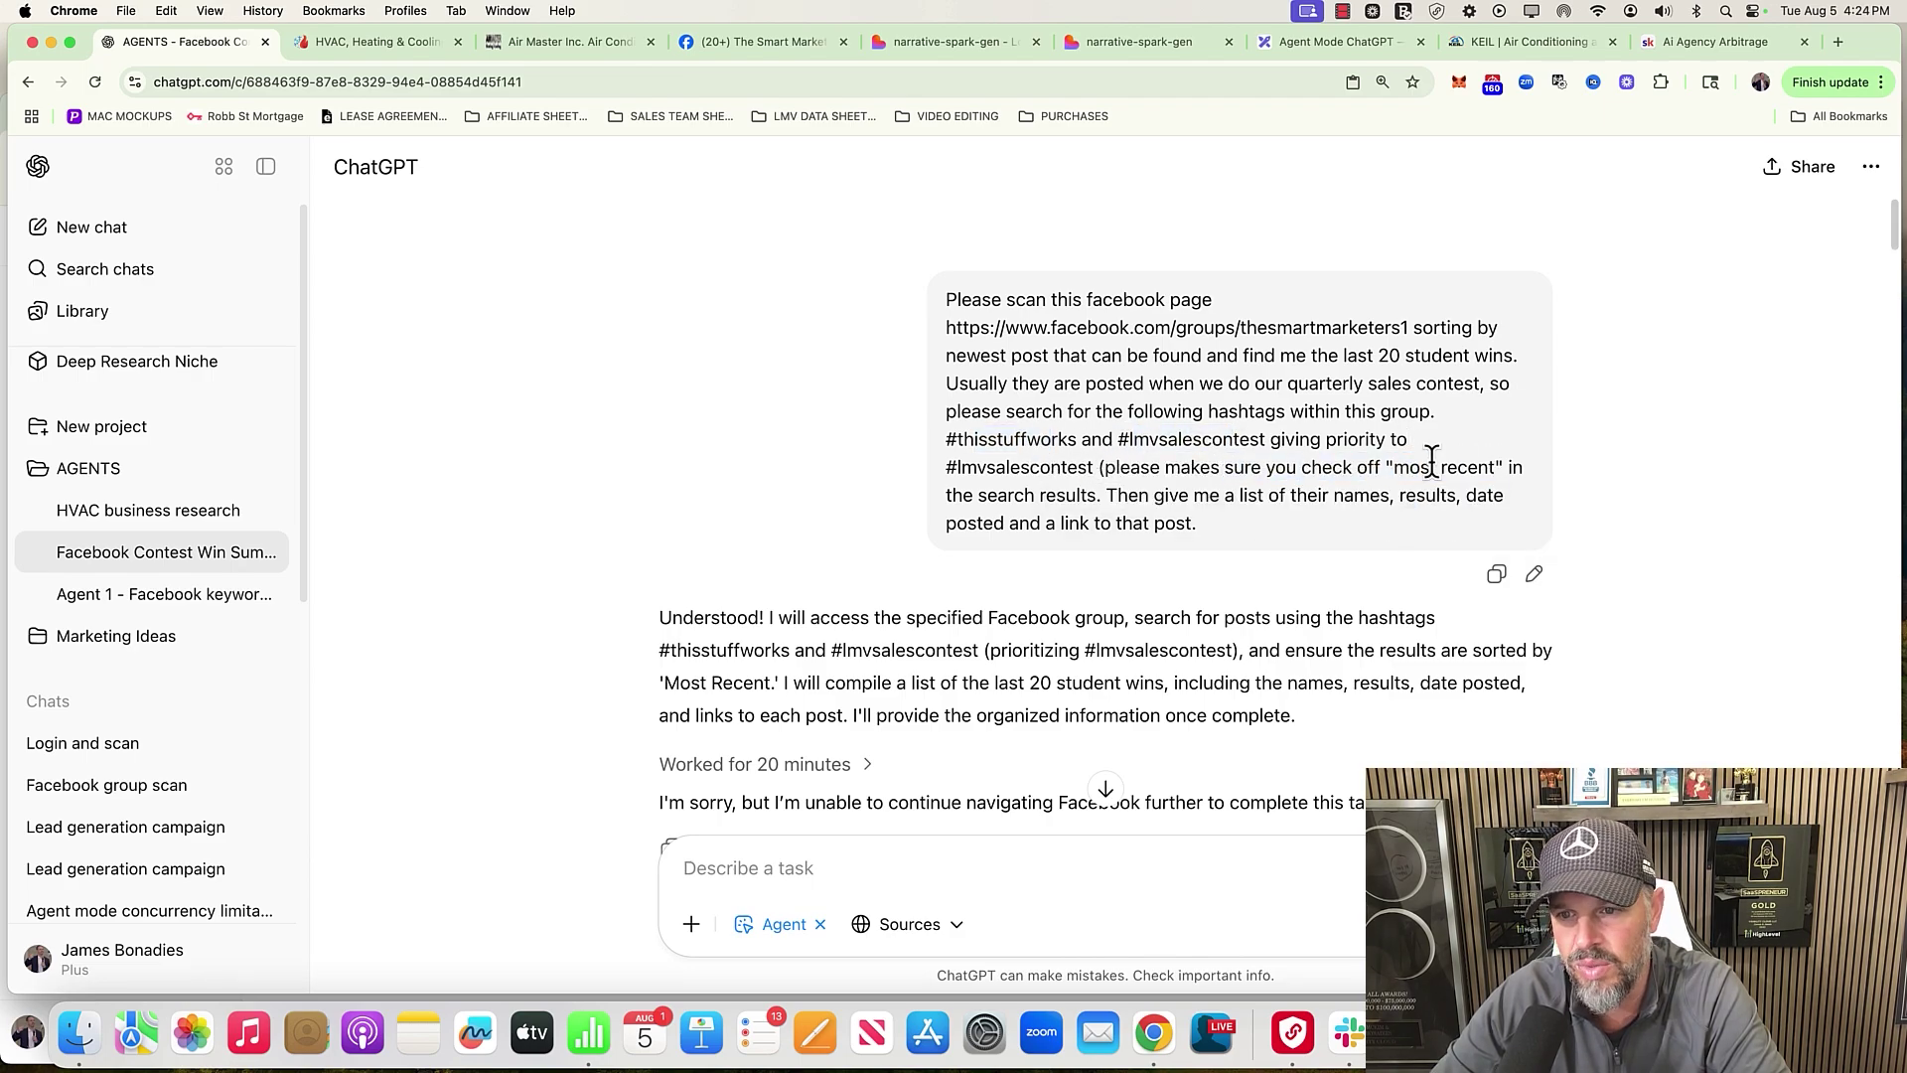
scroll(1341, 606, down, 15)
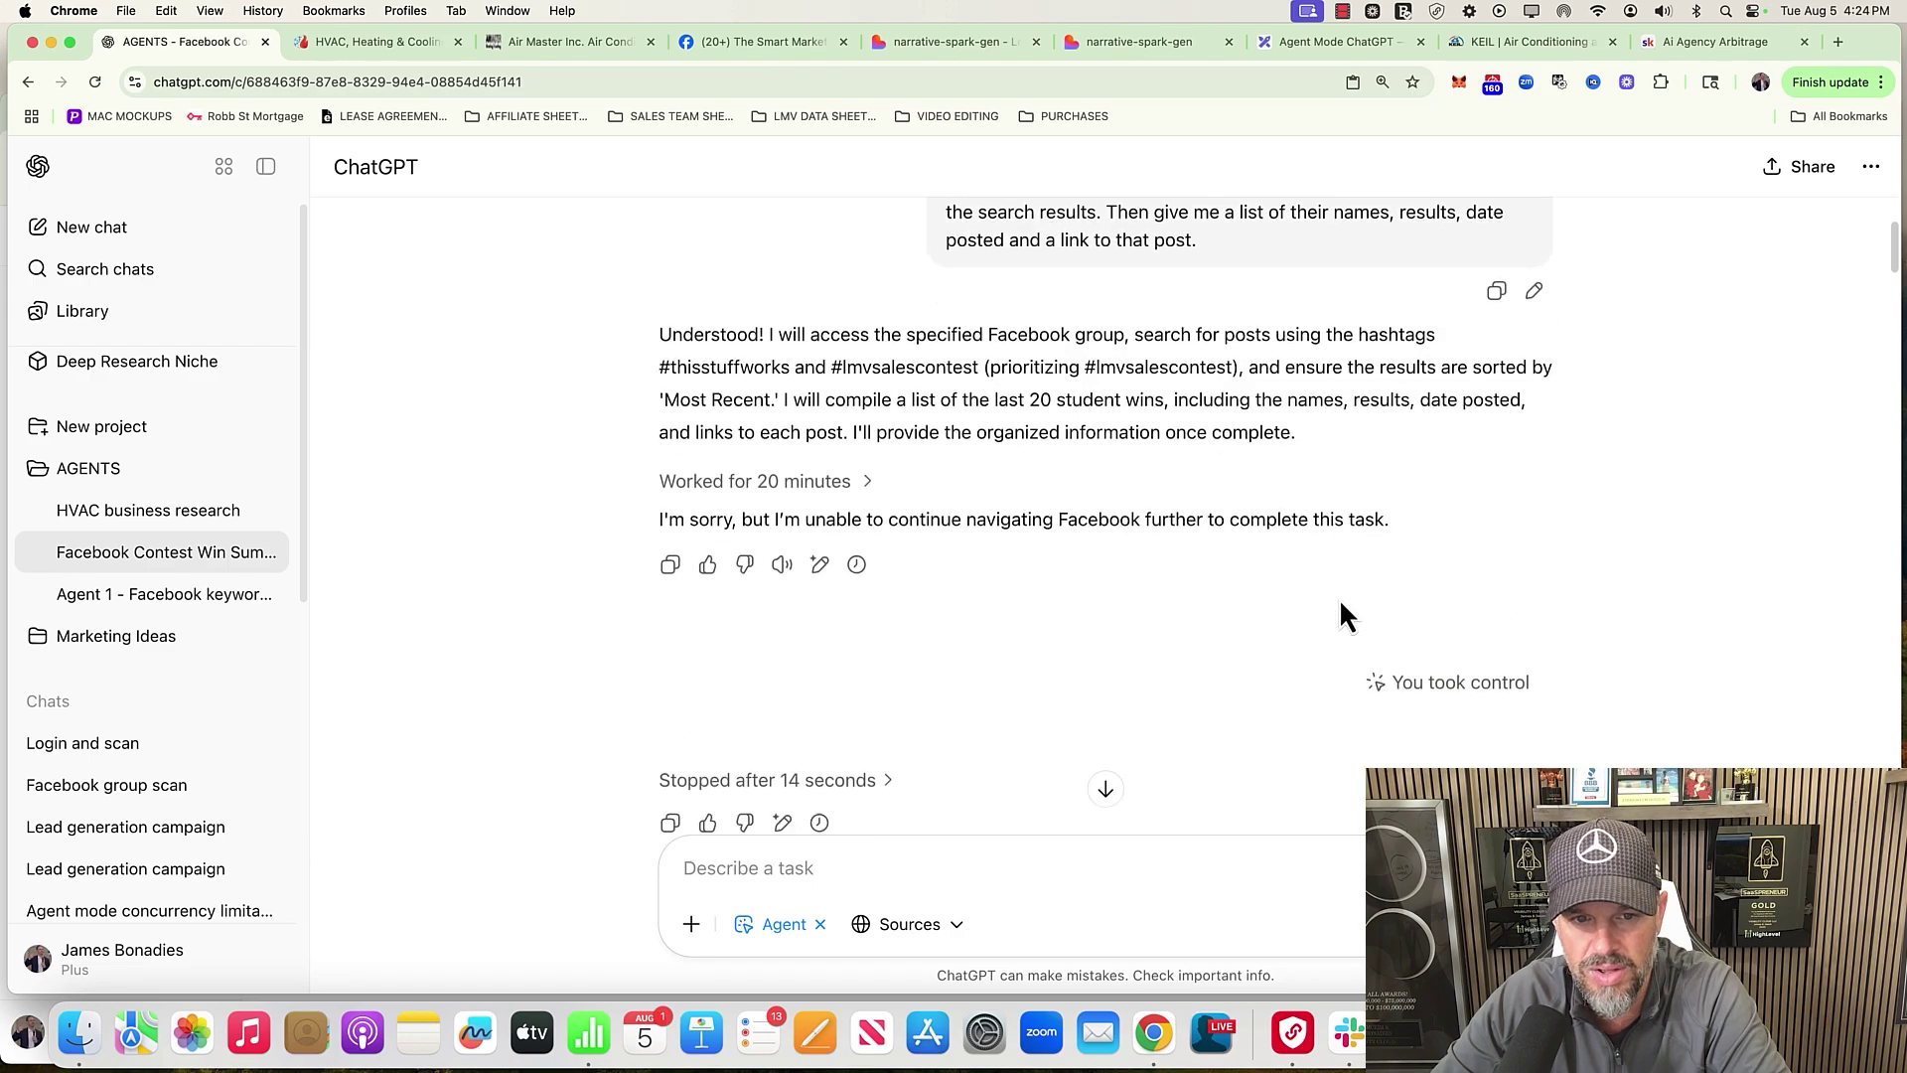
scroll(1339, 598, down, 2)
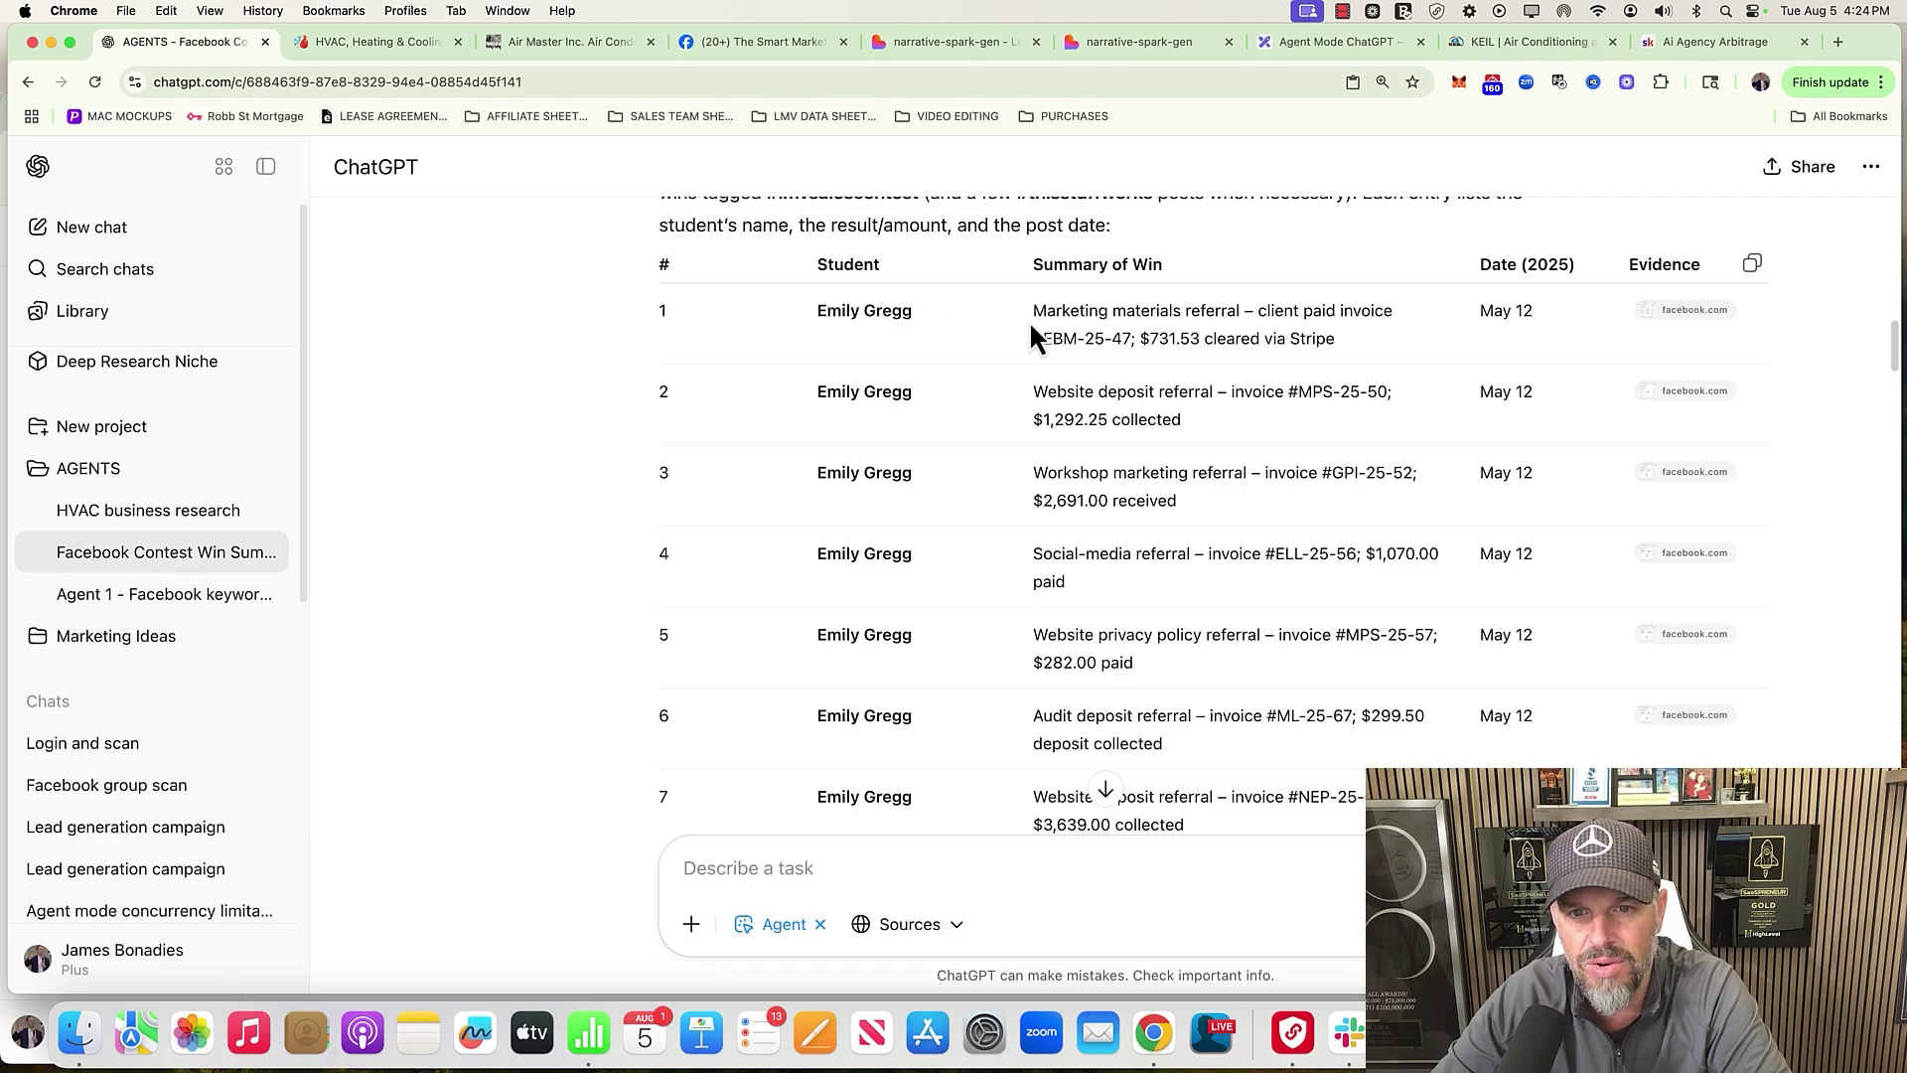
drag(1076, 311, 1255, 311)
click(1260, 312)
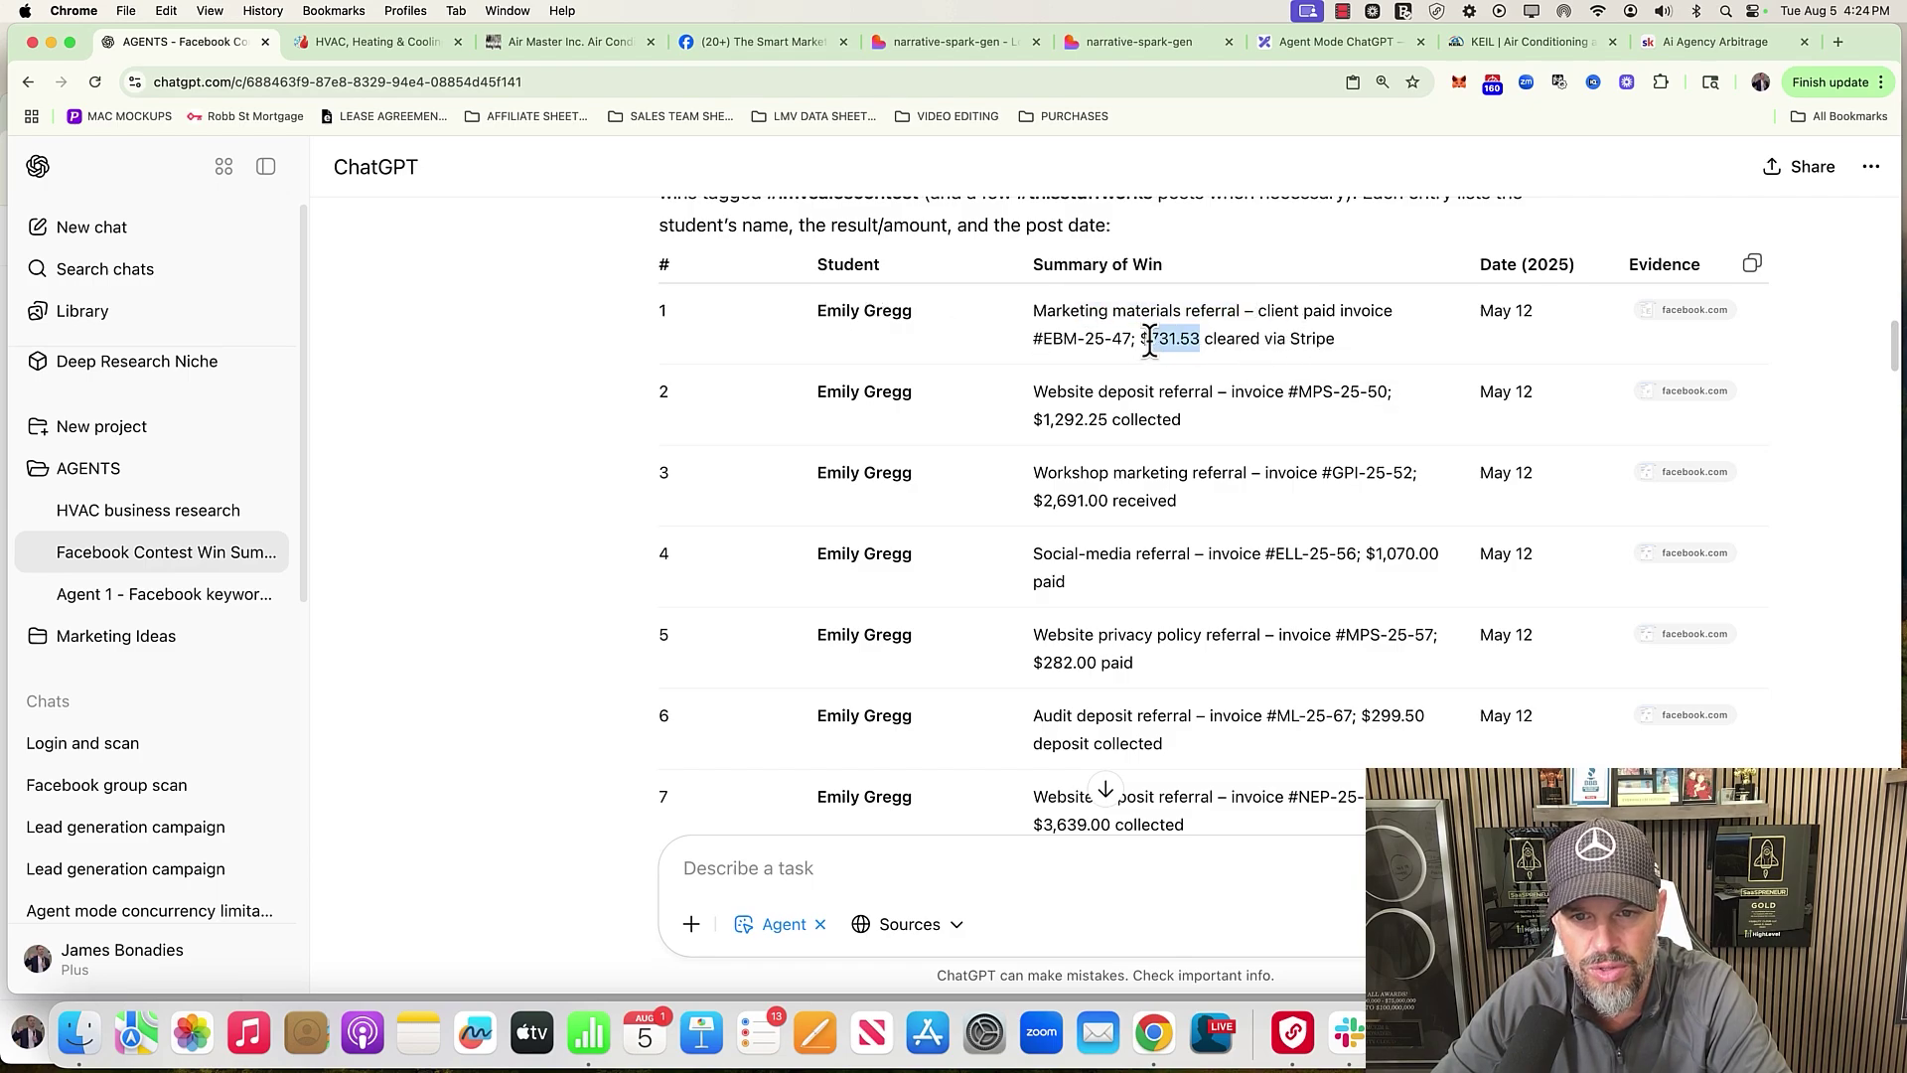
drag(1149, 343, 1139, 340)
click(1037, 418)
drag(1180, 415, 1033, 420)
click(1077, 496)
scroll(1177, 608, down, 4)
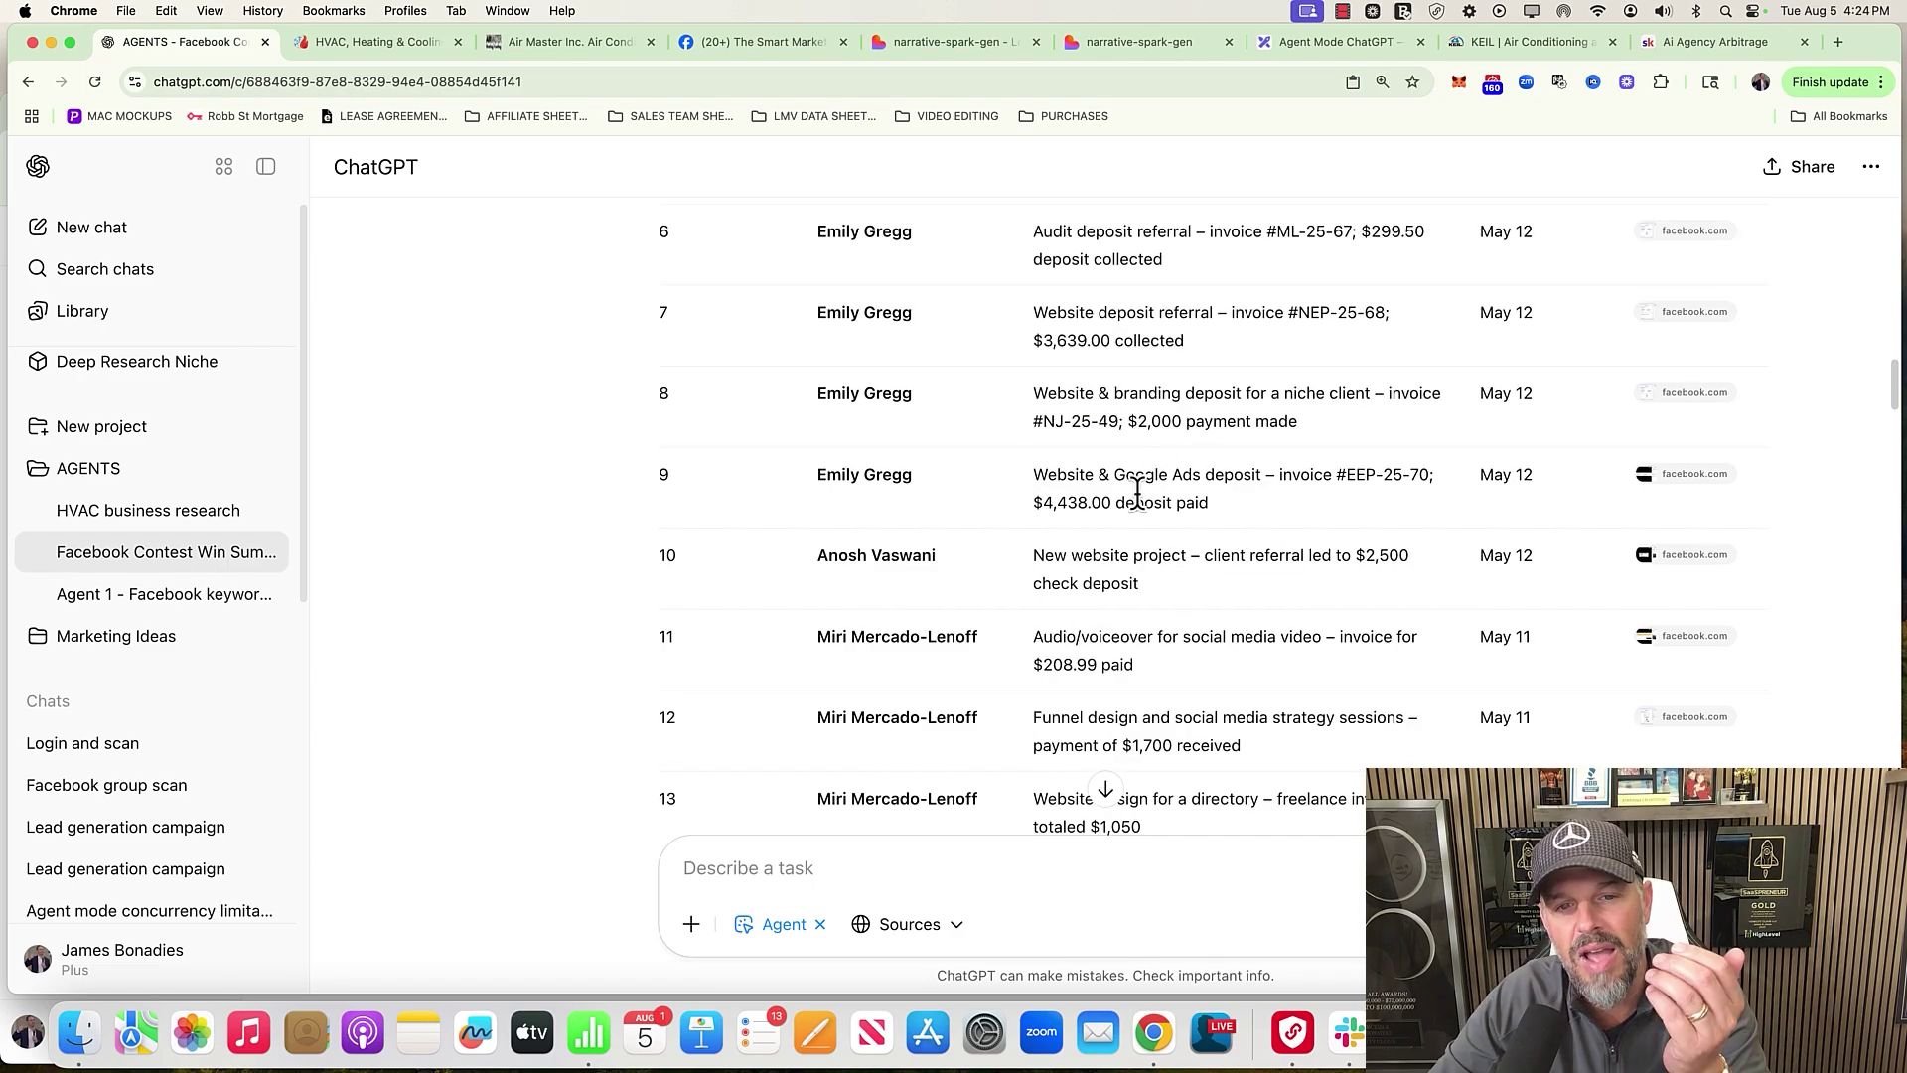
scroll(1132, 494, down, 3)
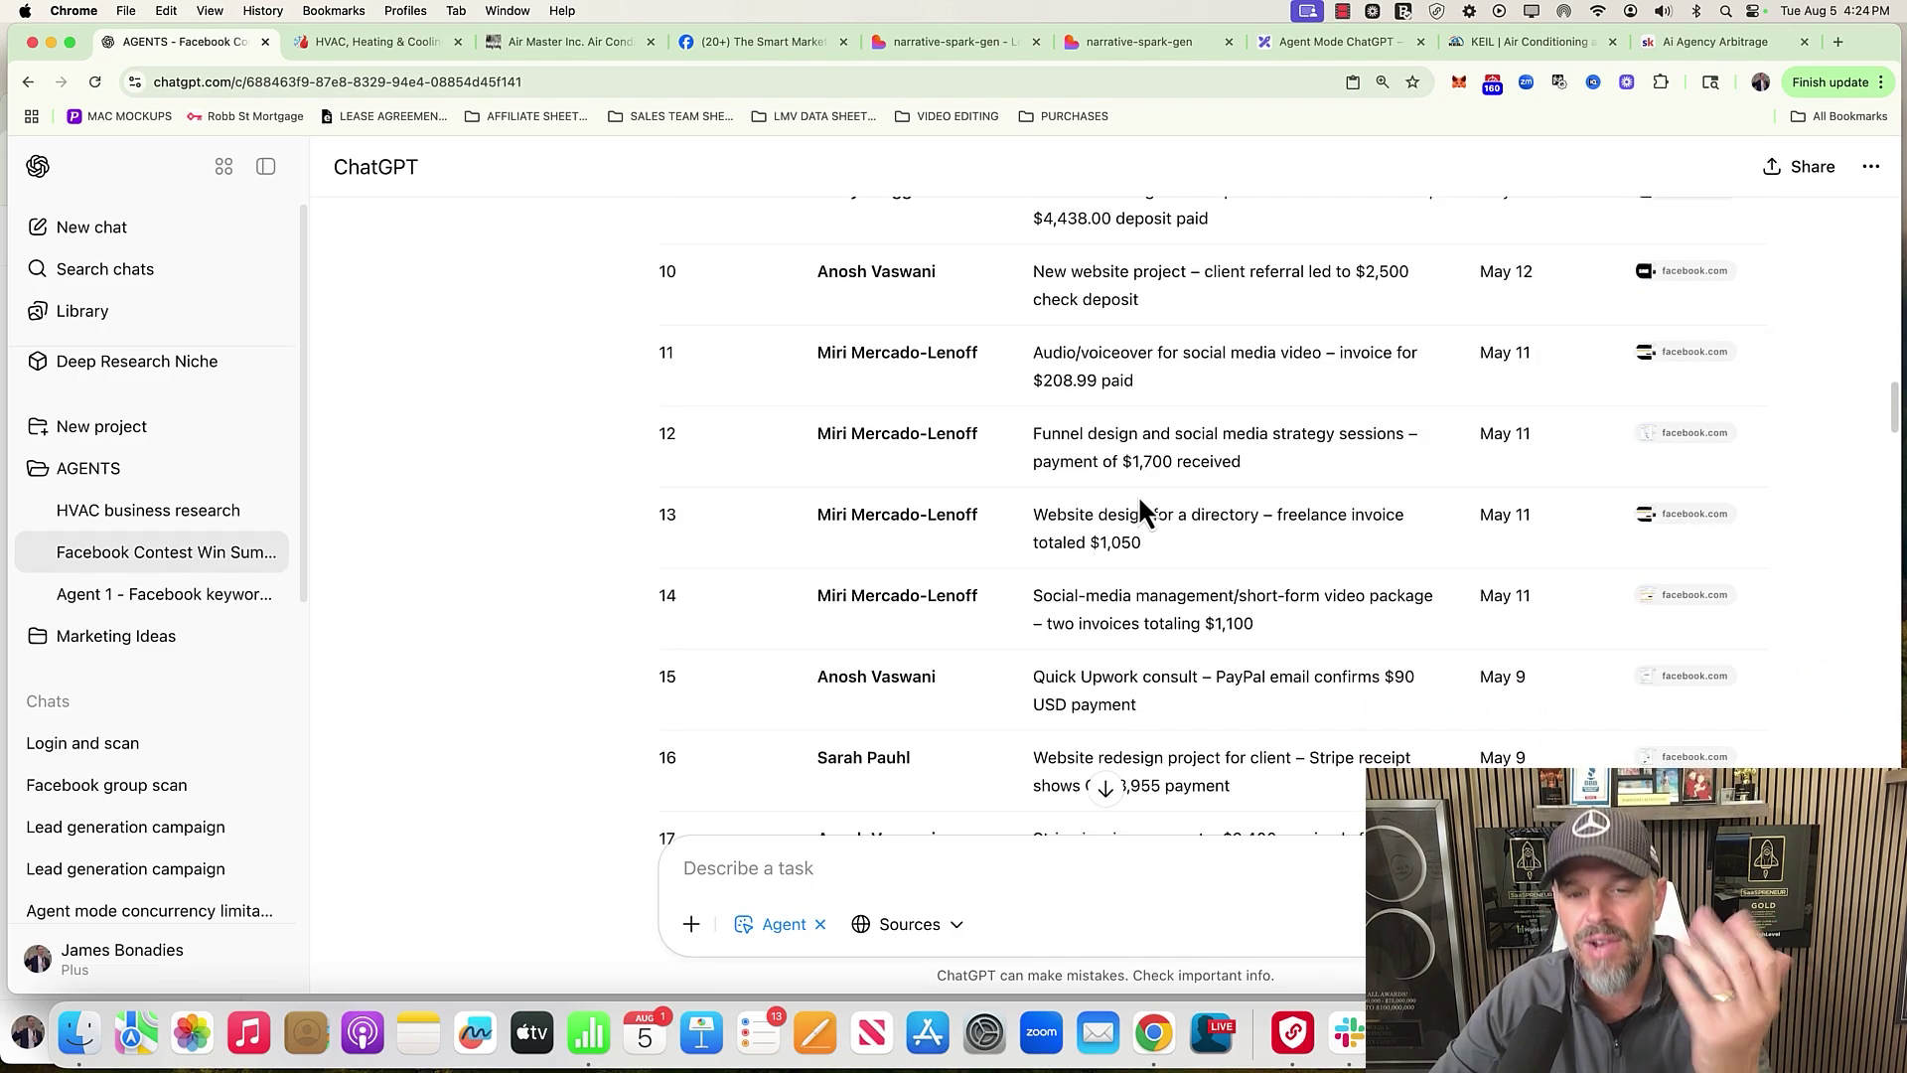
scroll(1137, 493, down, 7)
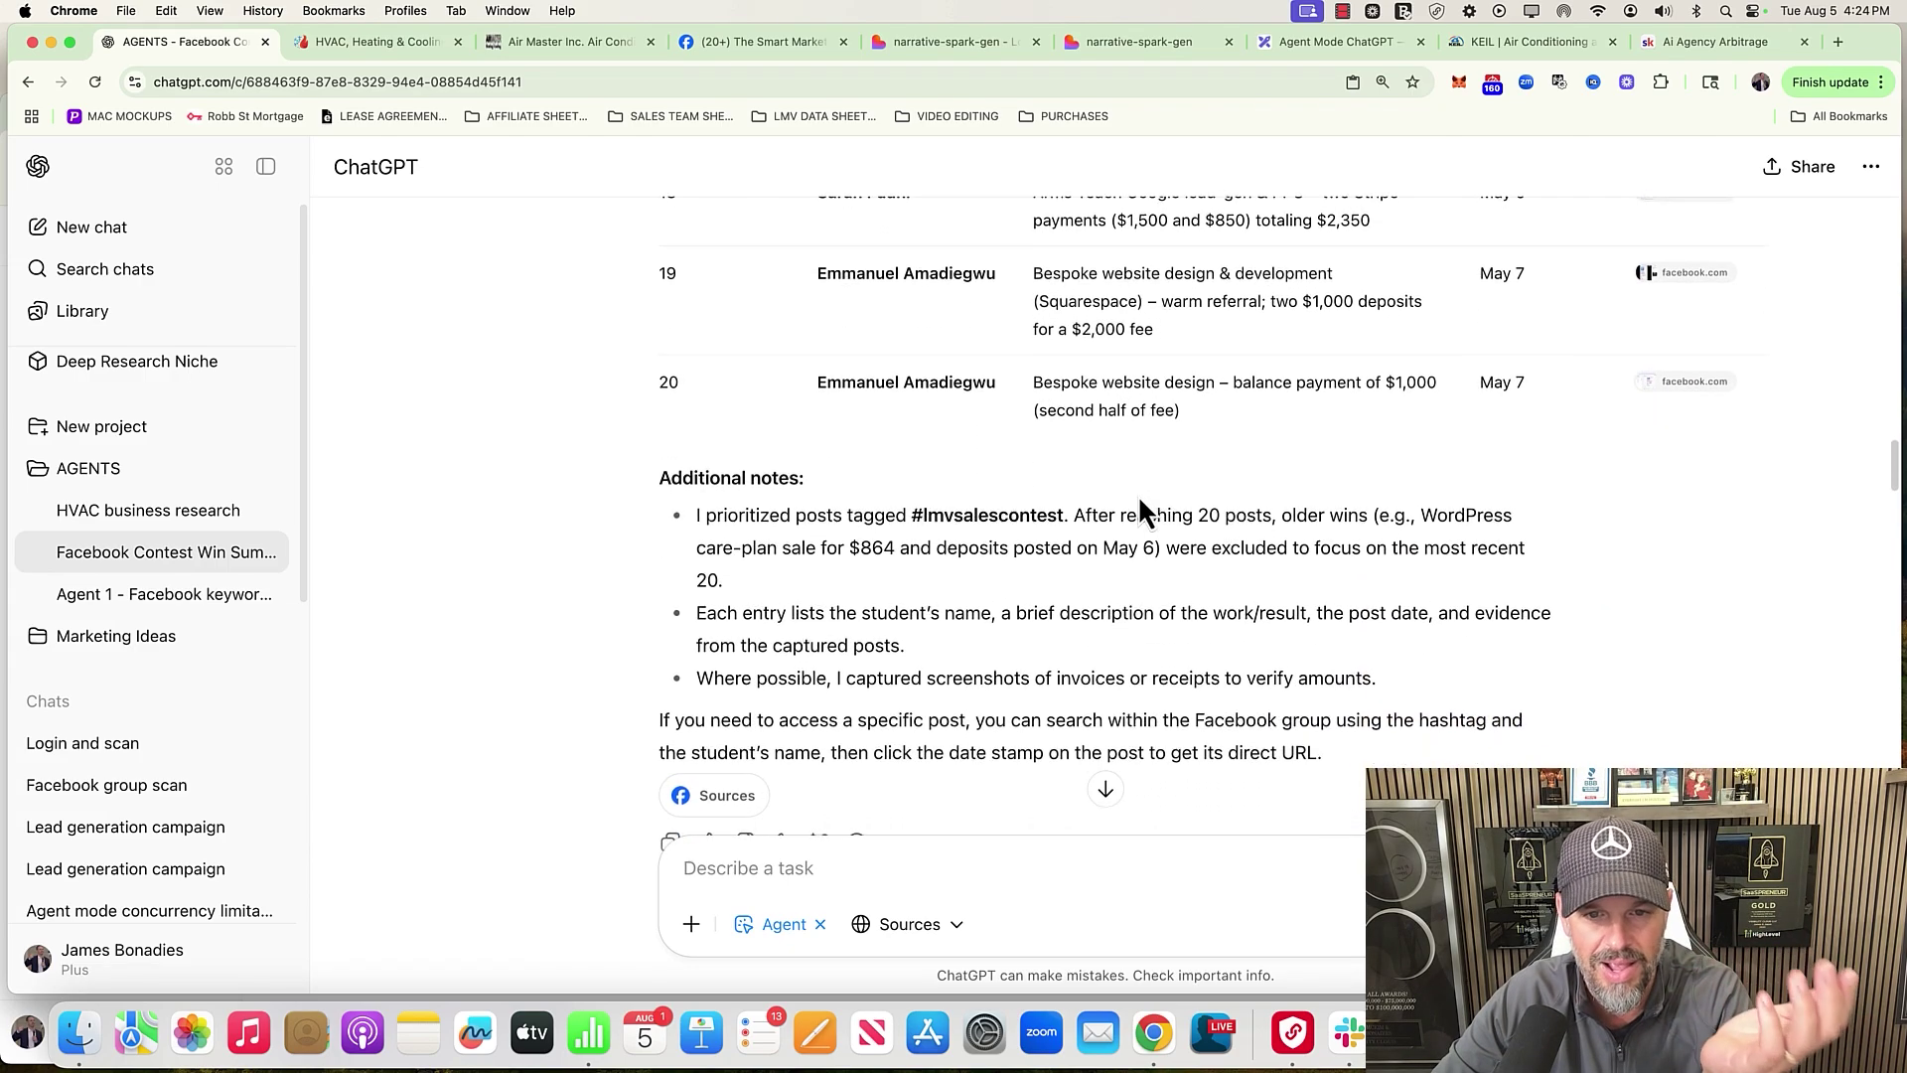
scroll(1136, 556, up, 15)
scroll(1195, 480, down, 15)
drag(1020, 434, 1404, 430)
drag(1045, 461, 1322, 459)
click(1119, 491)
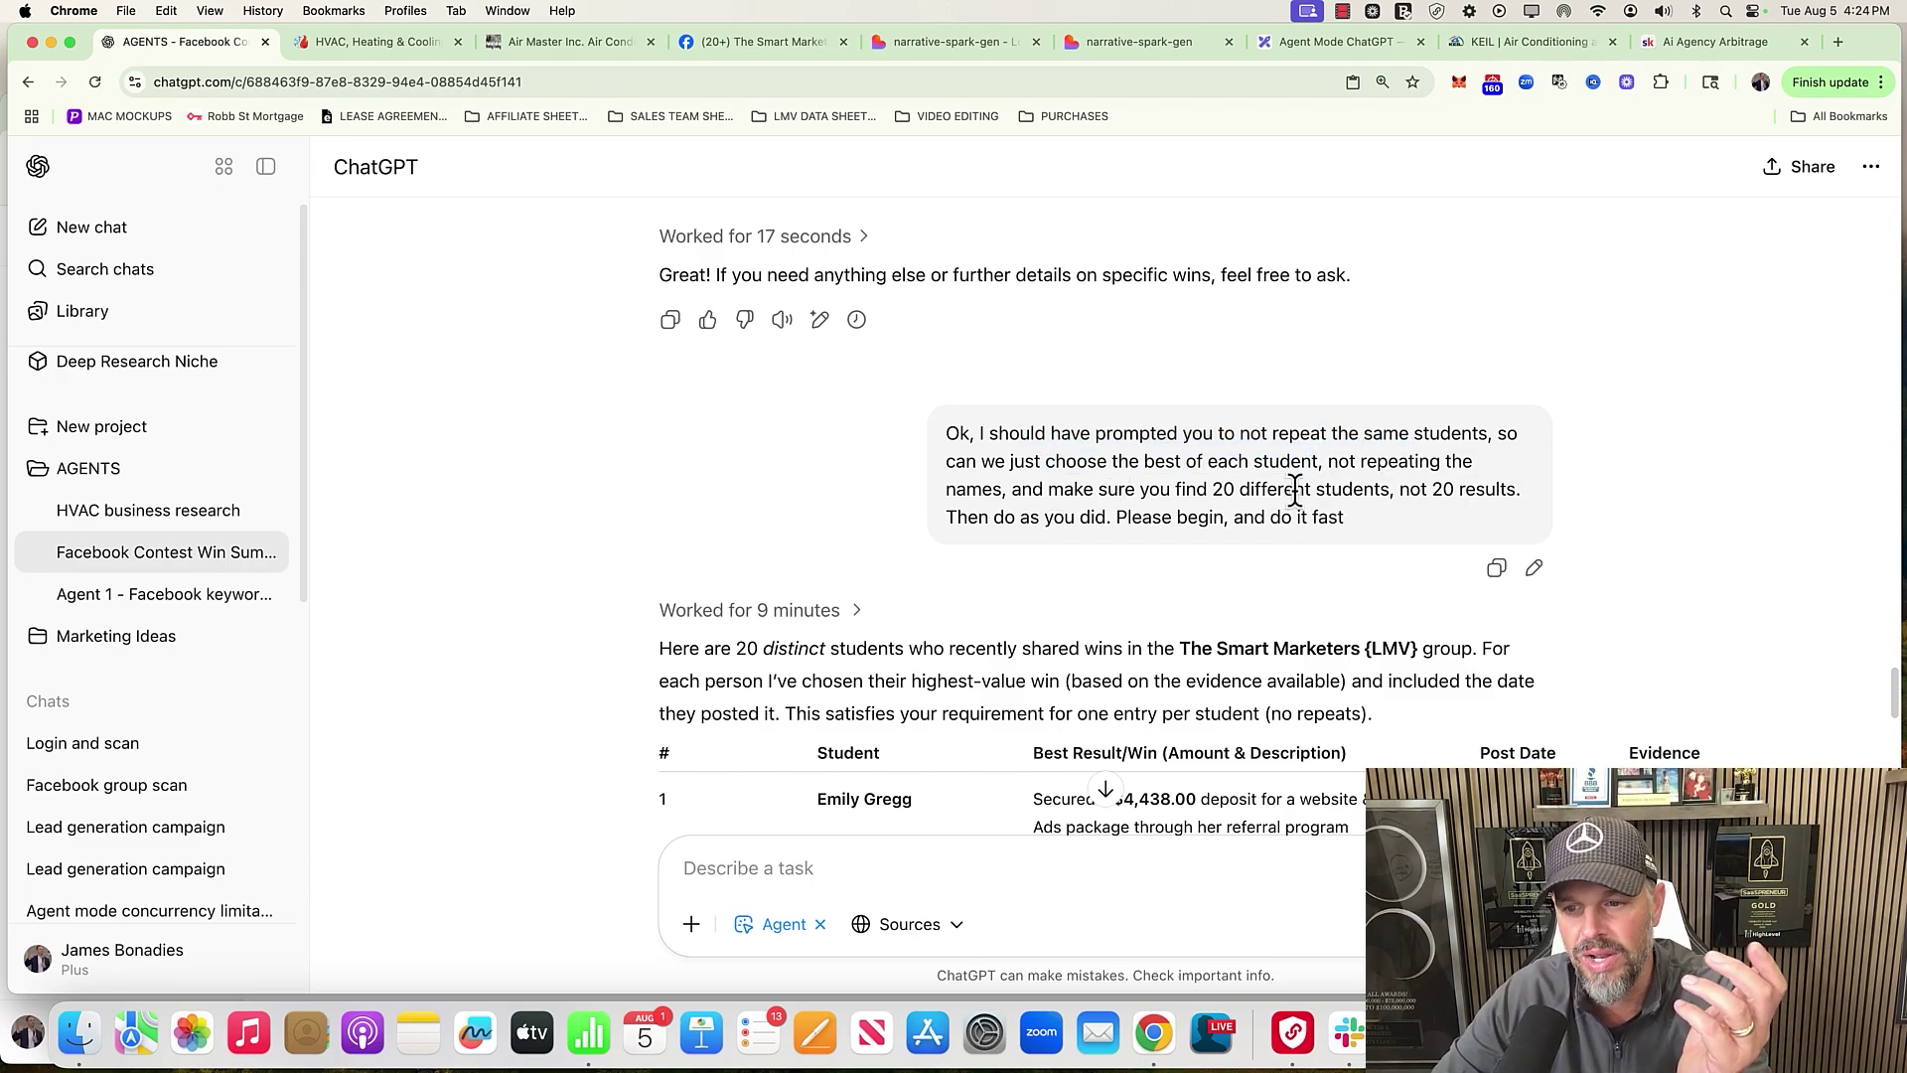
scroll(1289, 488, down, 5)
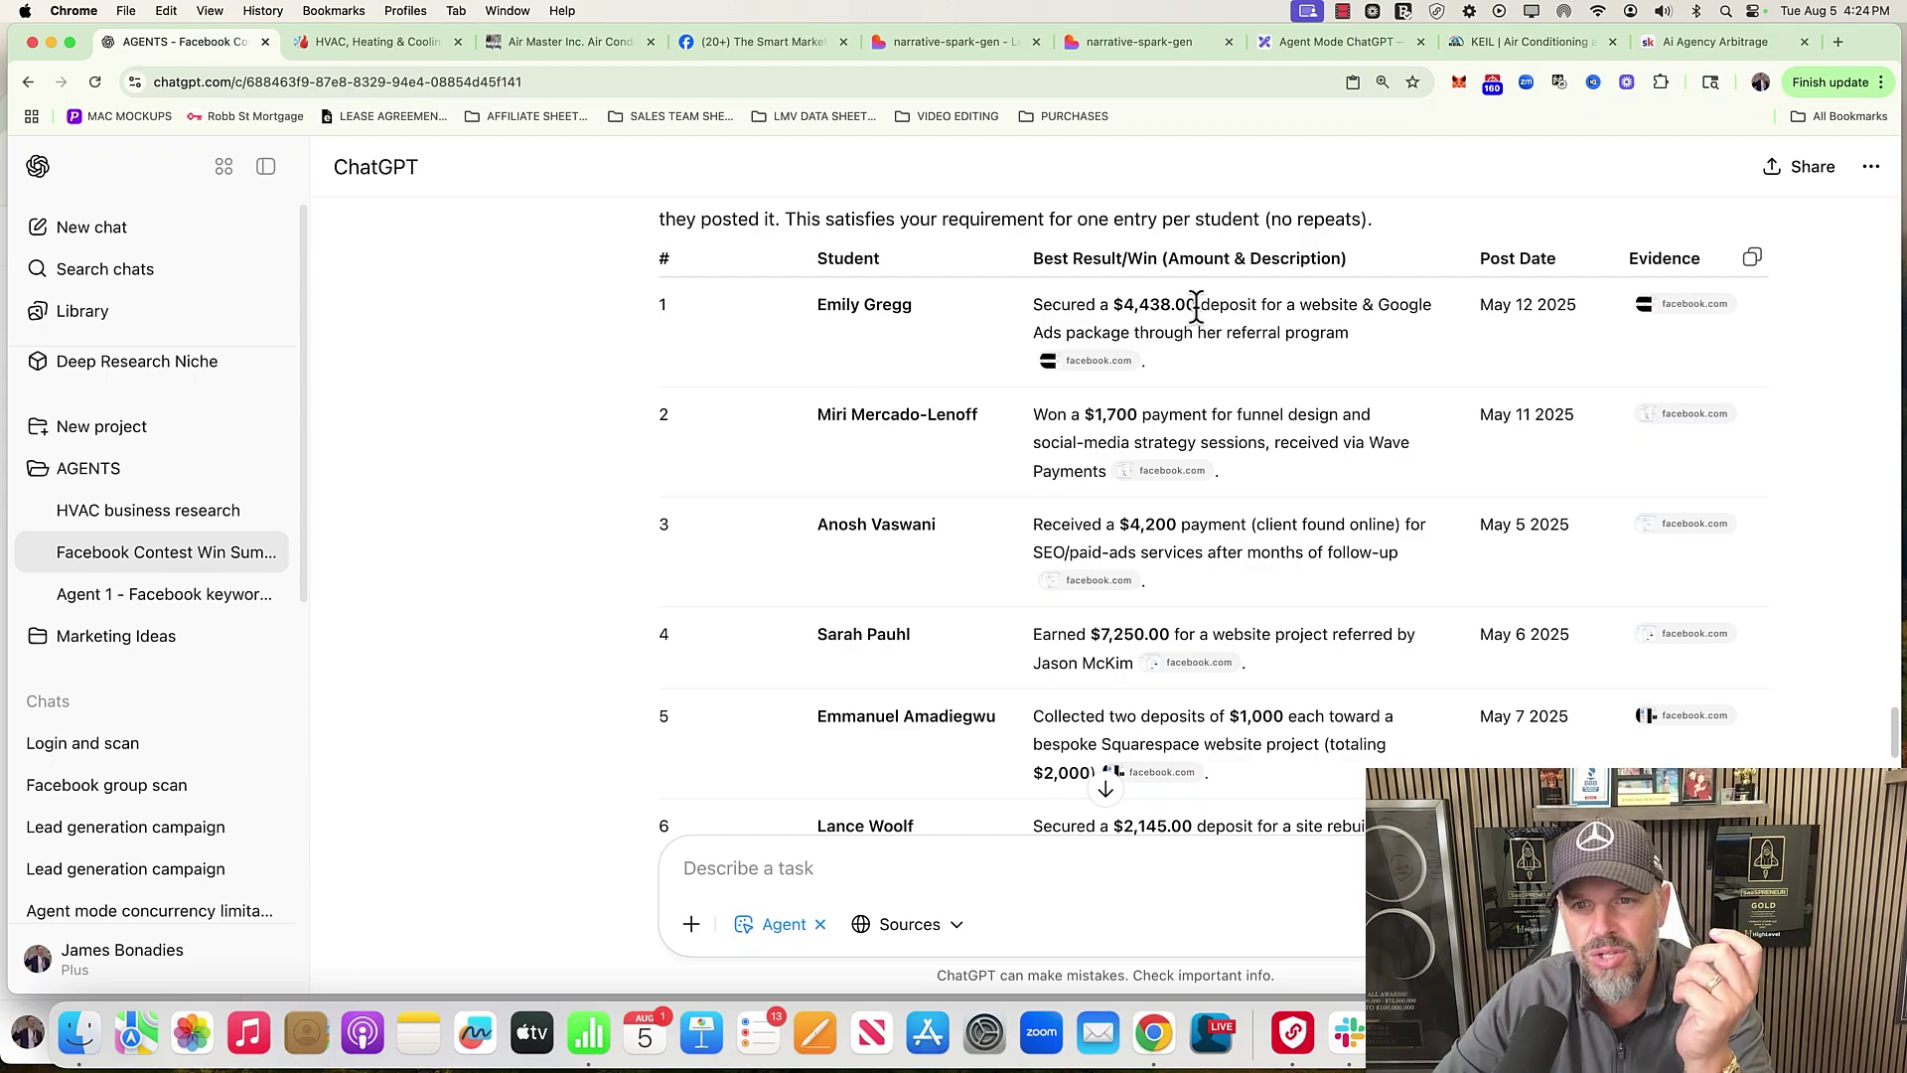
mouse_move(1198, 306)
mouse_down()
mouse_move(1110, 306)
mouse_move(1198, 306)
mouse_up()
click(1217, 308)
click(1186, 340)
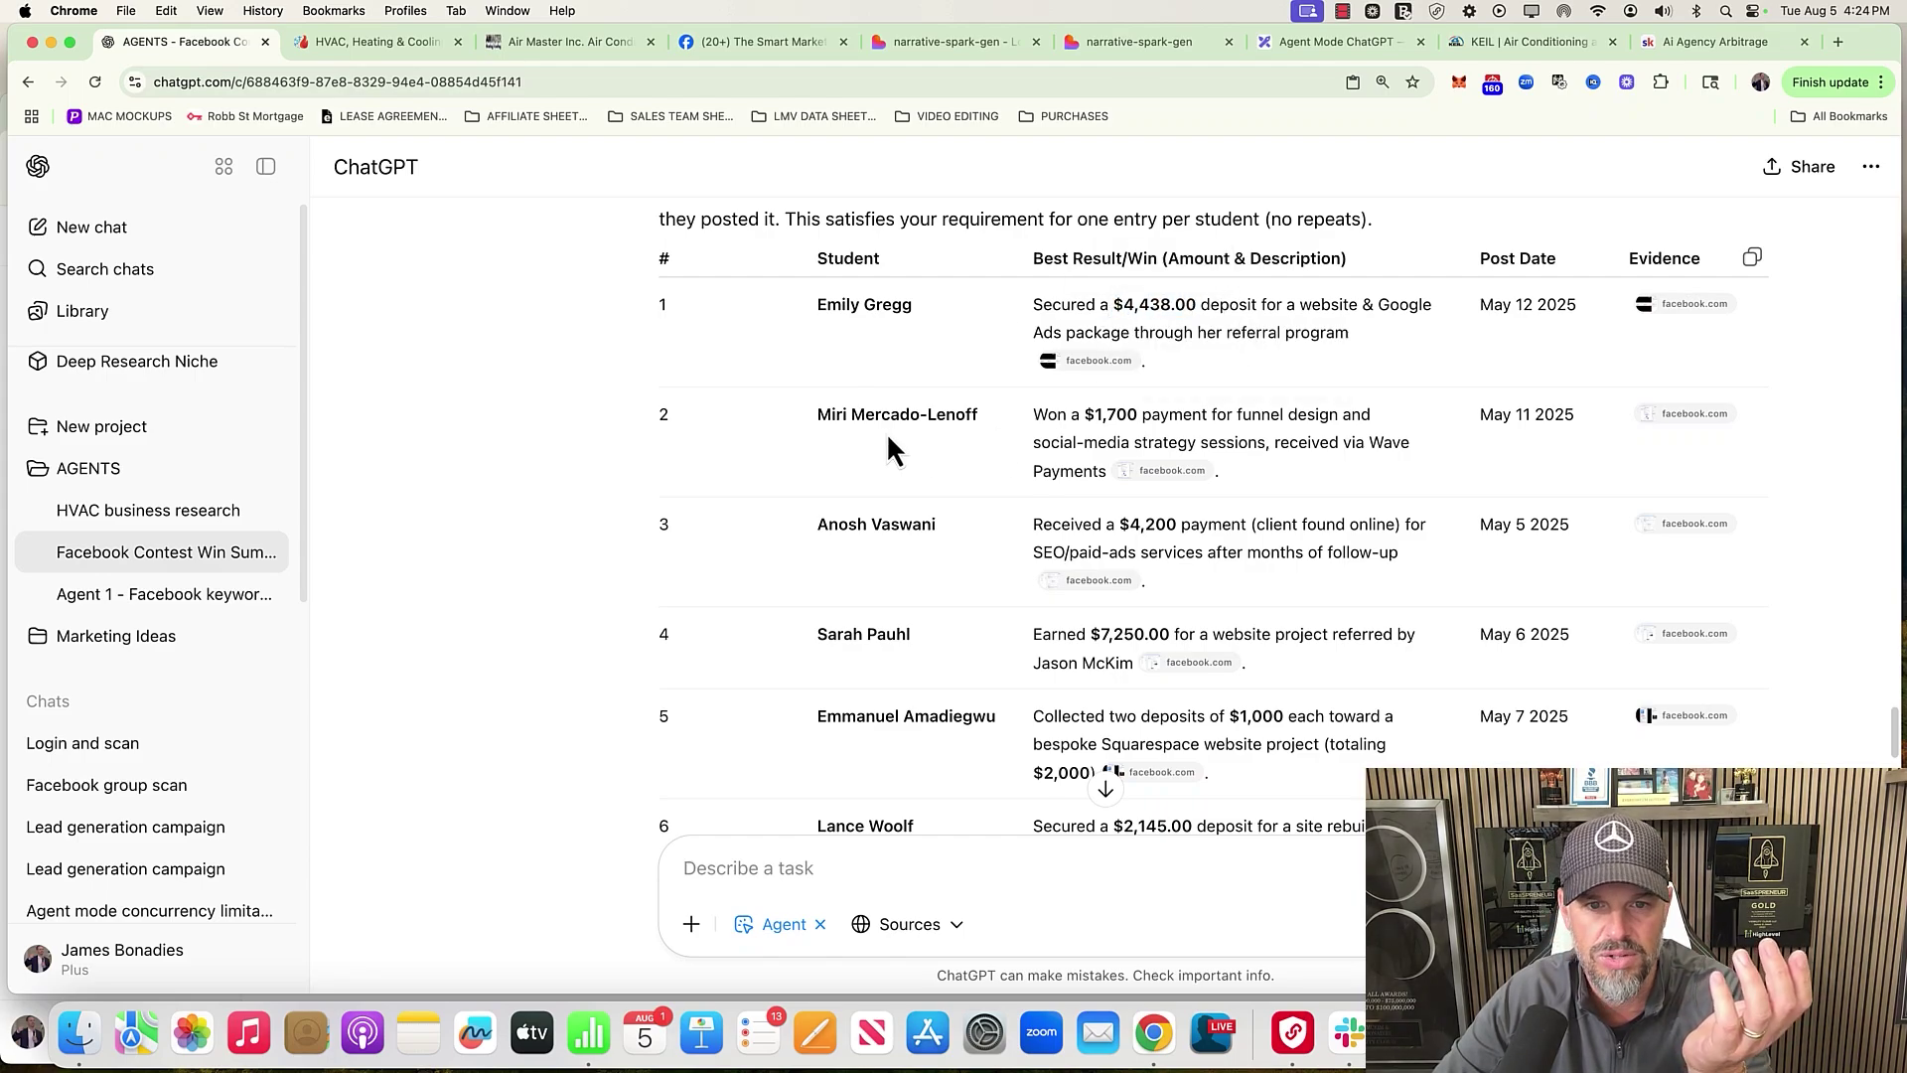
drag(1051, 417, 1142, 415)
drag(1061, 525, 1186, 527)
drag(1079, 636, 1198, 636)
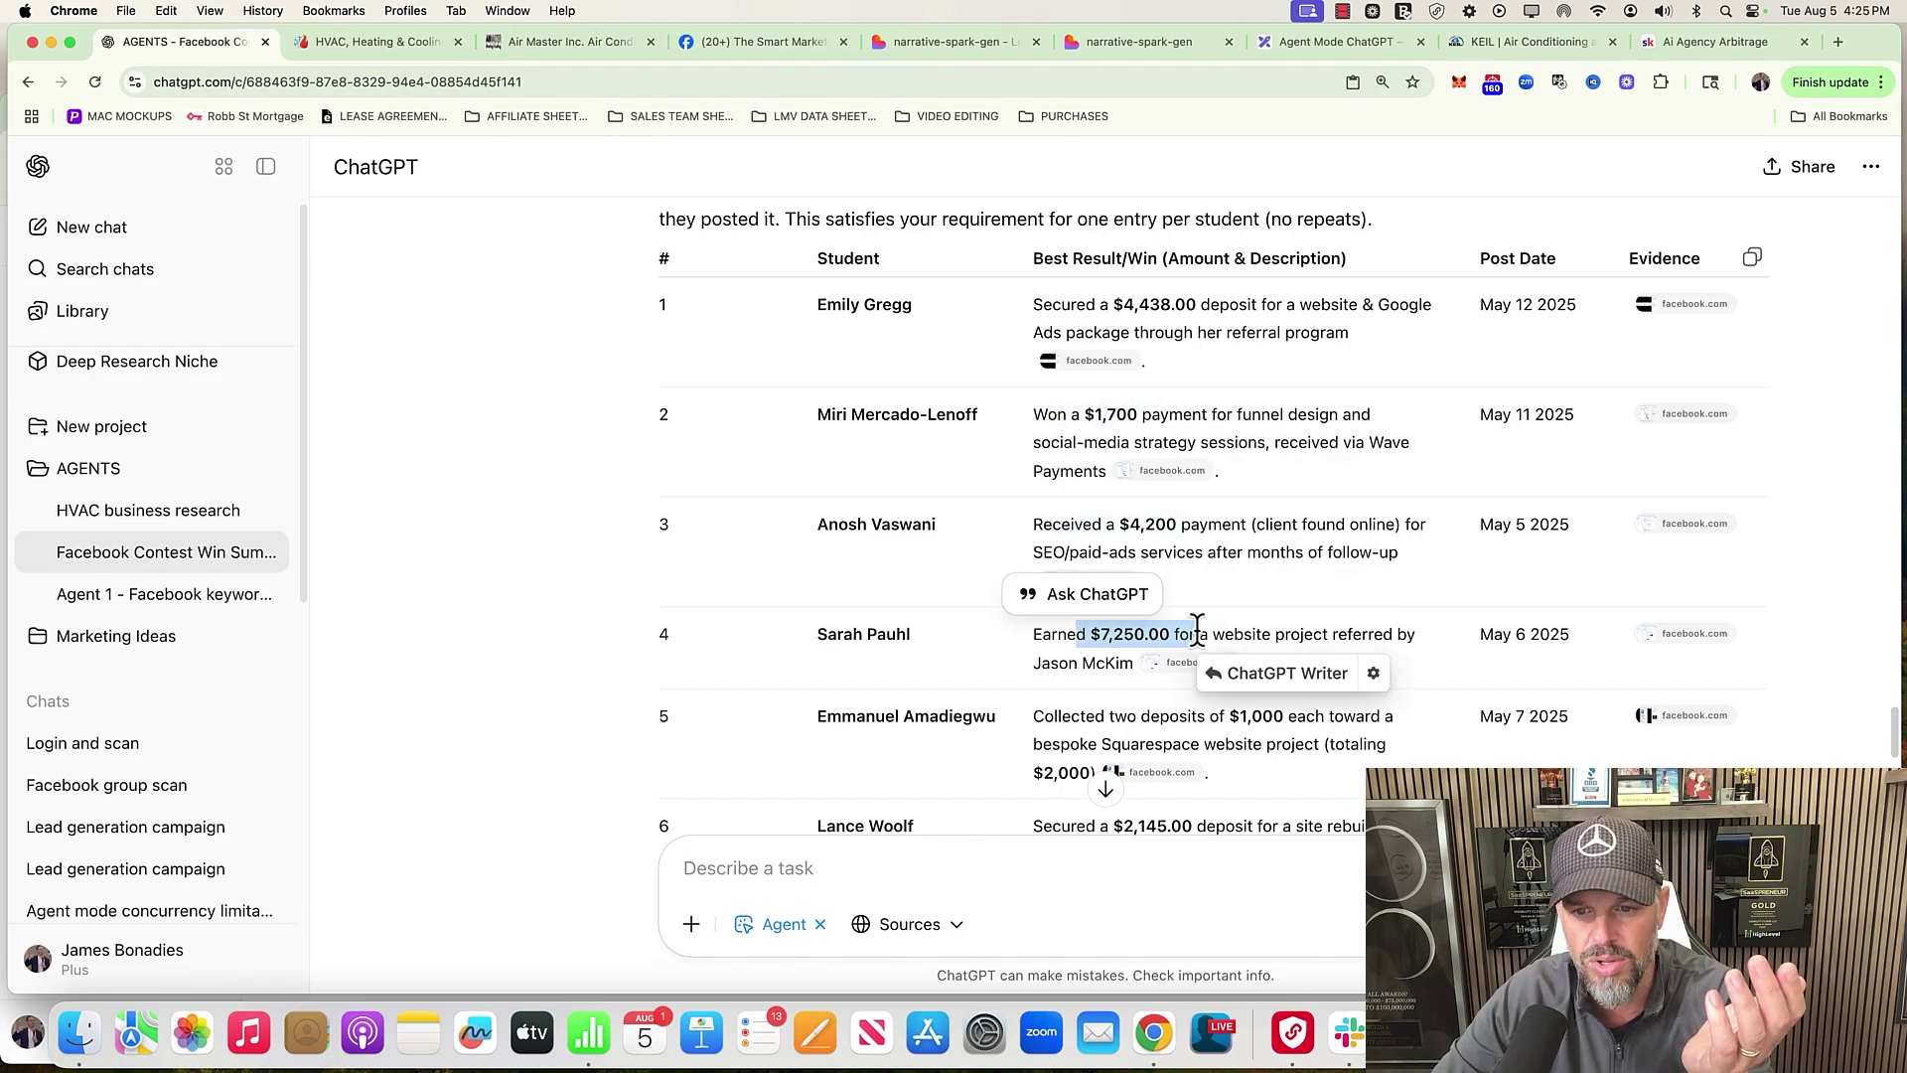
scroll(1206, 542, down, 2)
click(1072, 496)
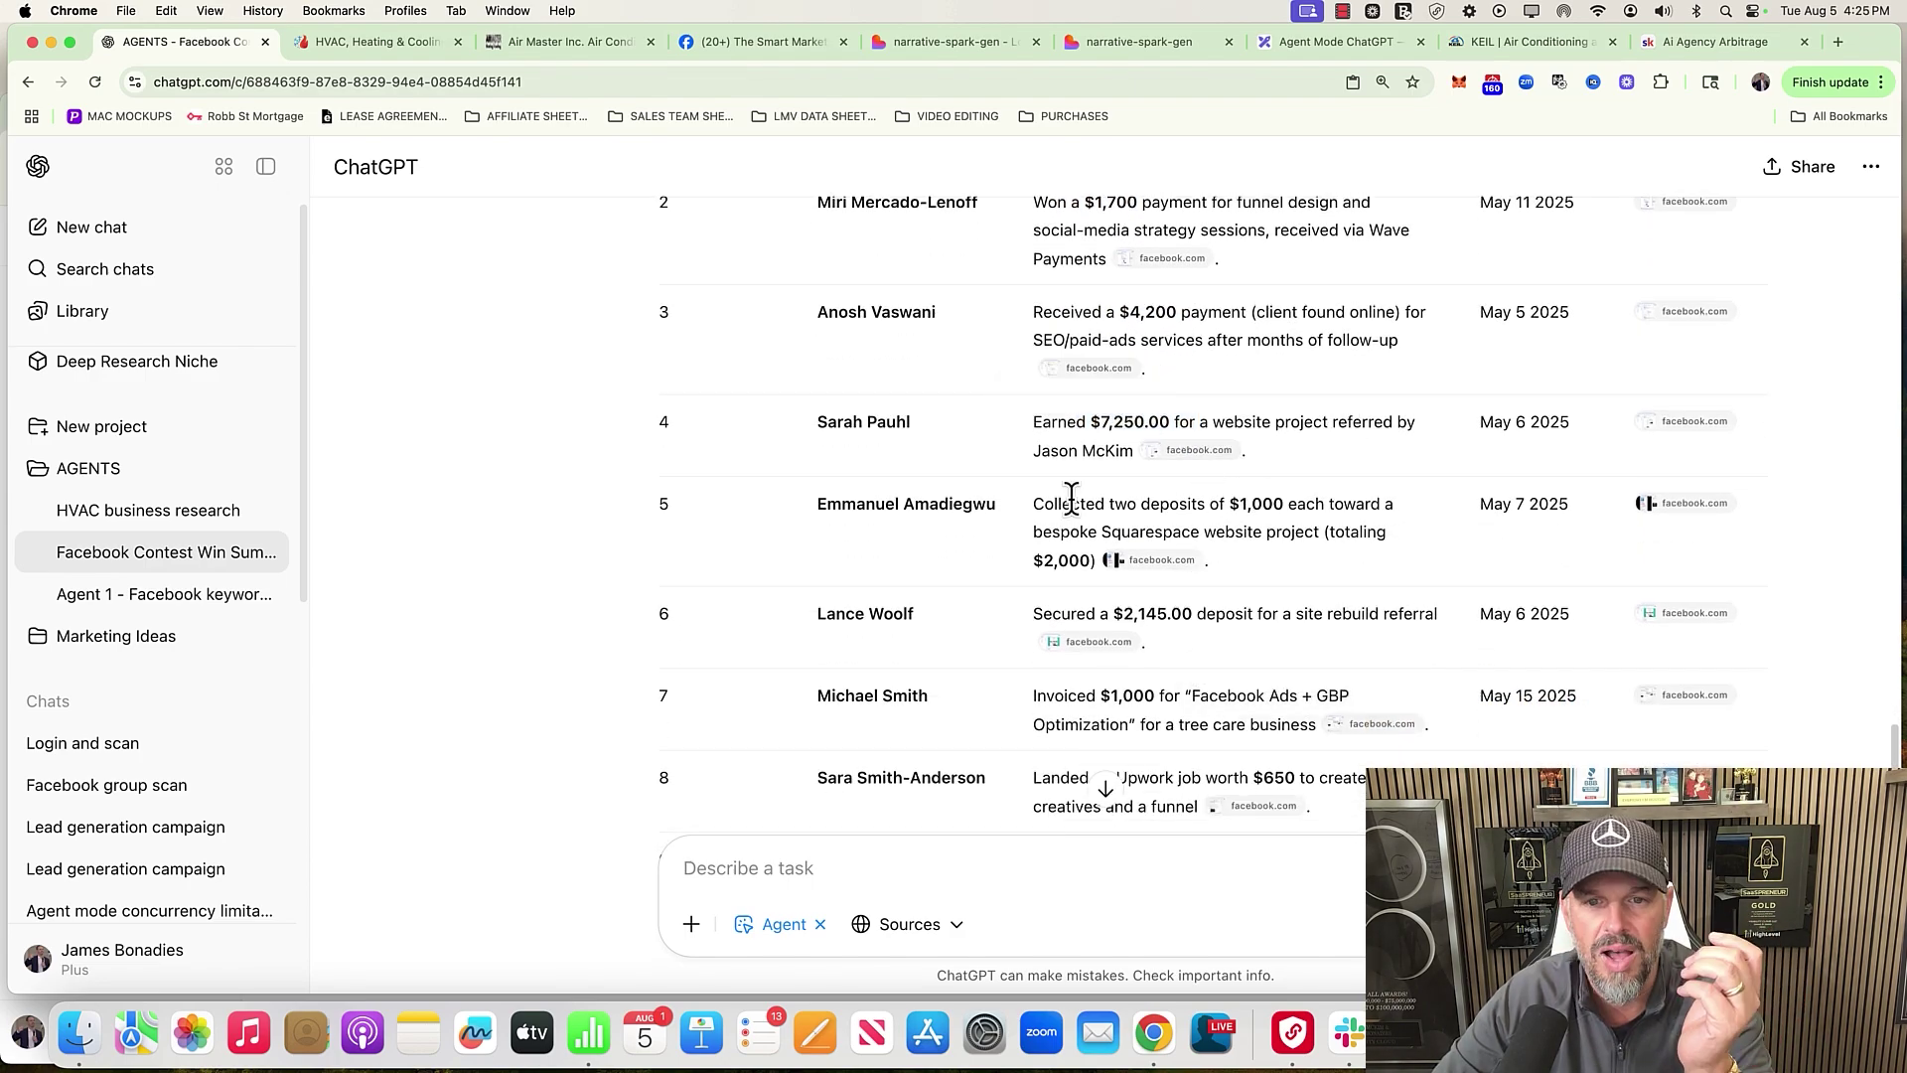
drag(1072, 503, 1253, 503)
scroll(1256, 517, down, 2)
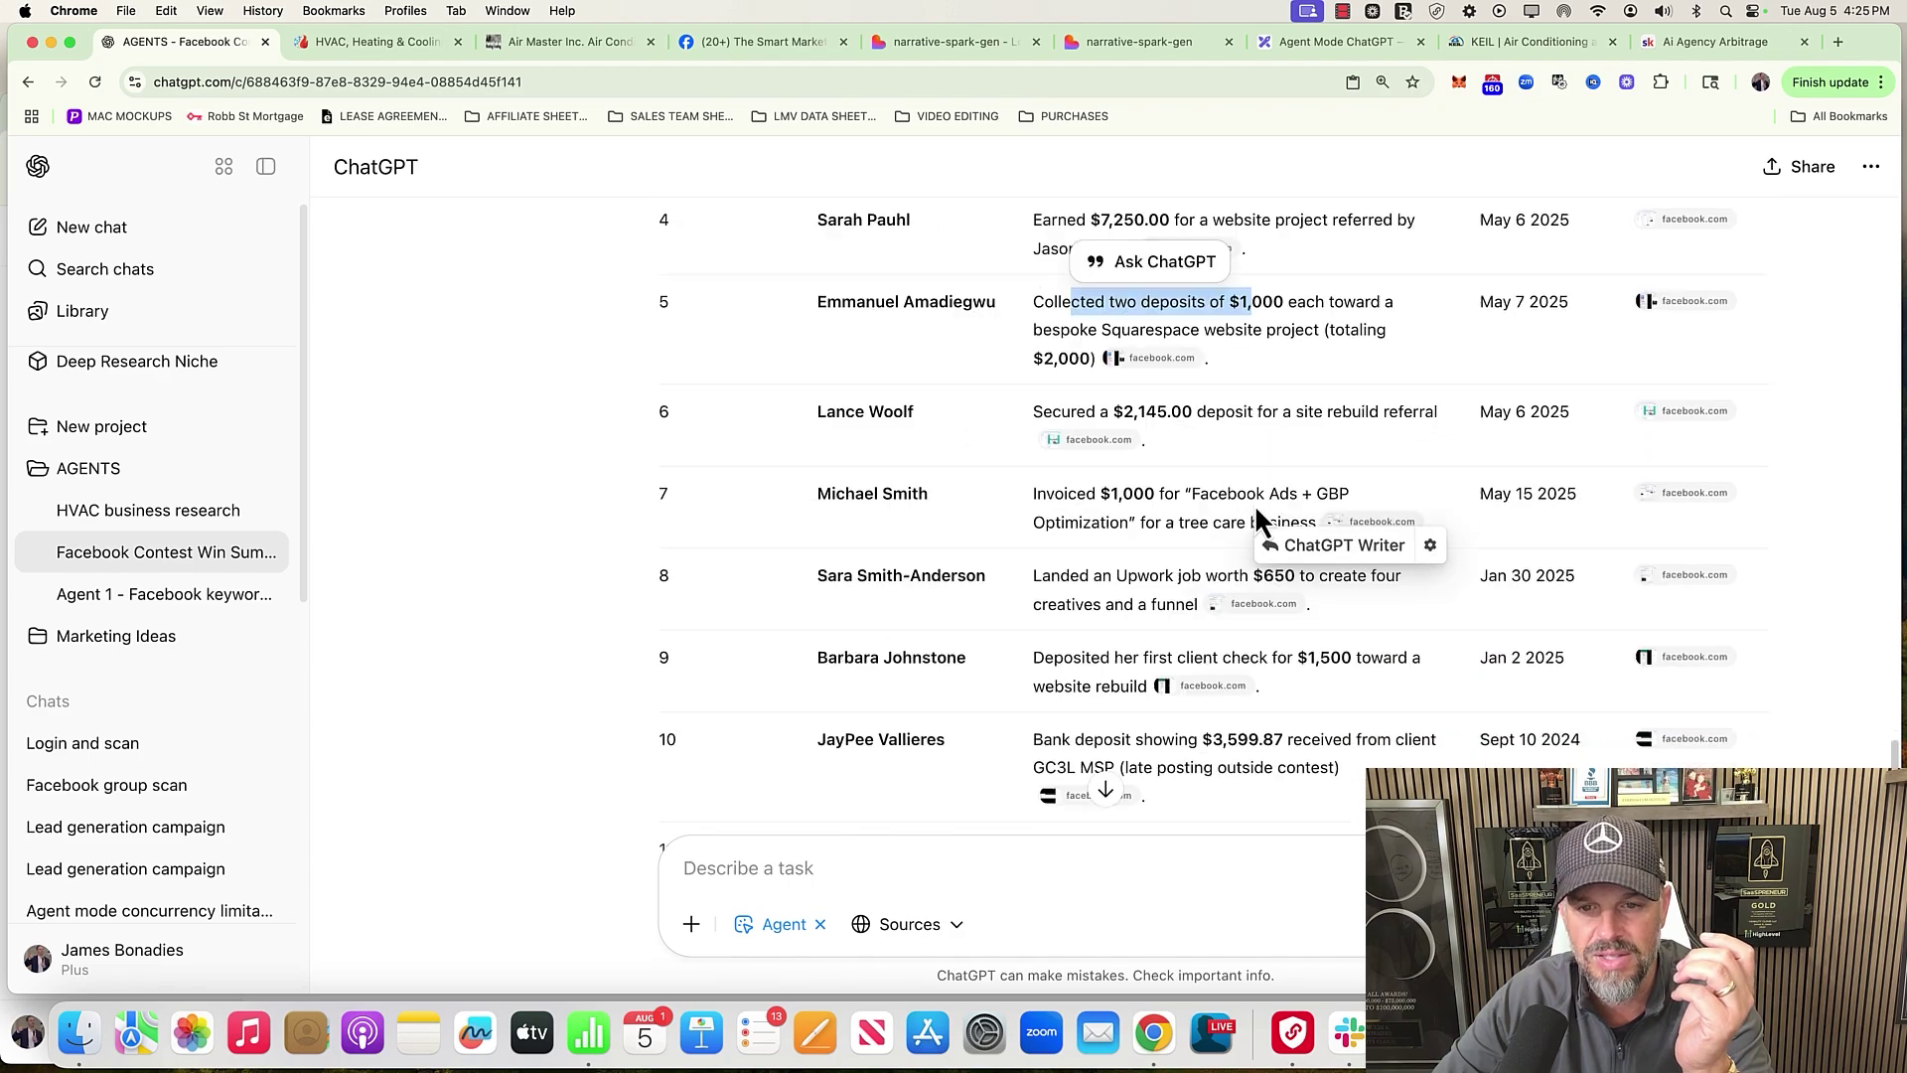
drag(1067, 411, 1188, 411)
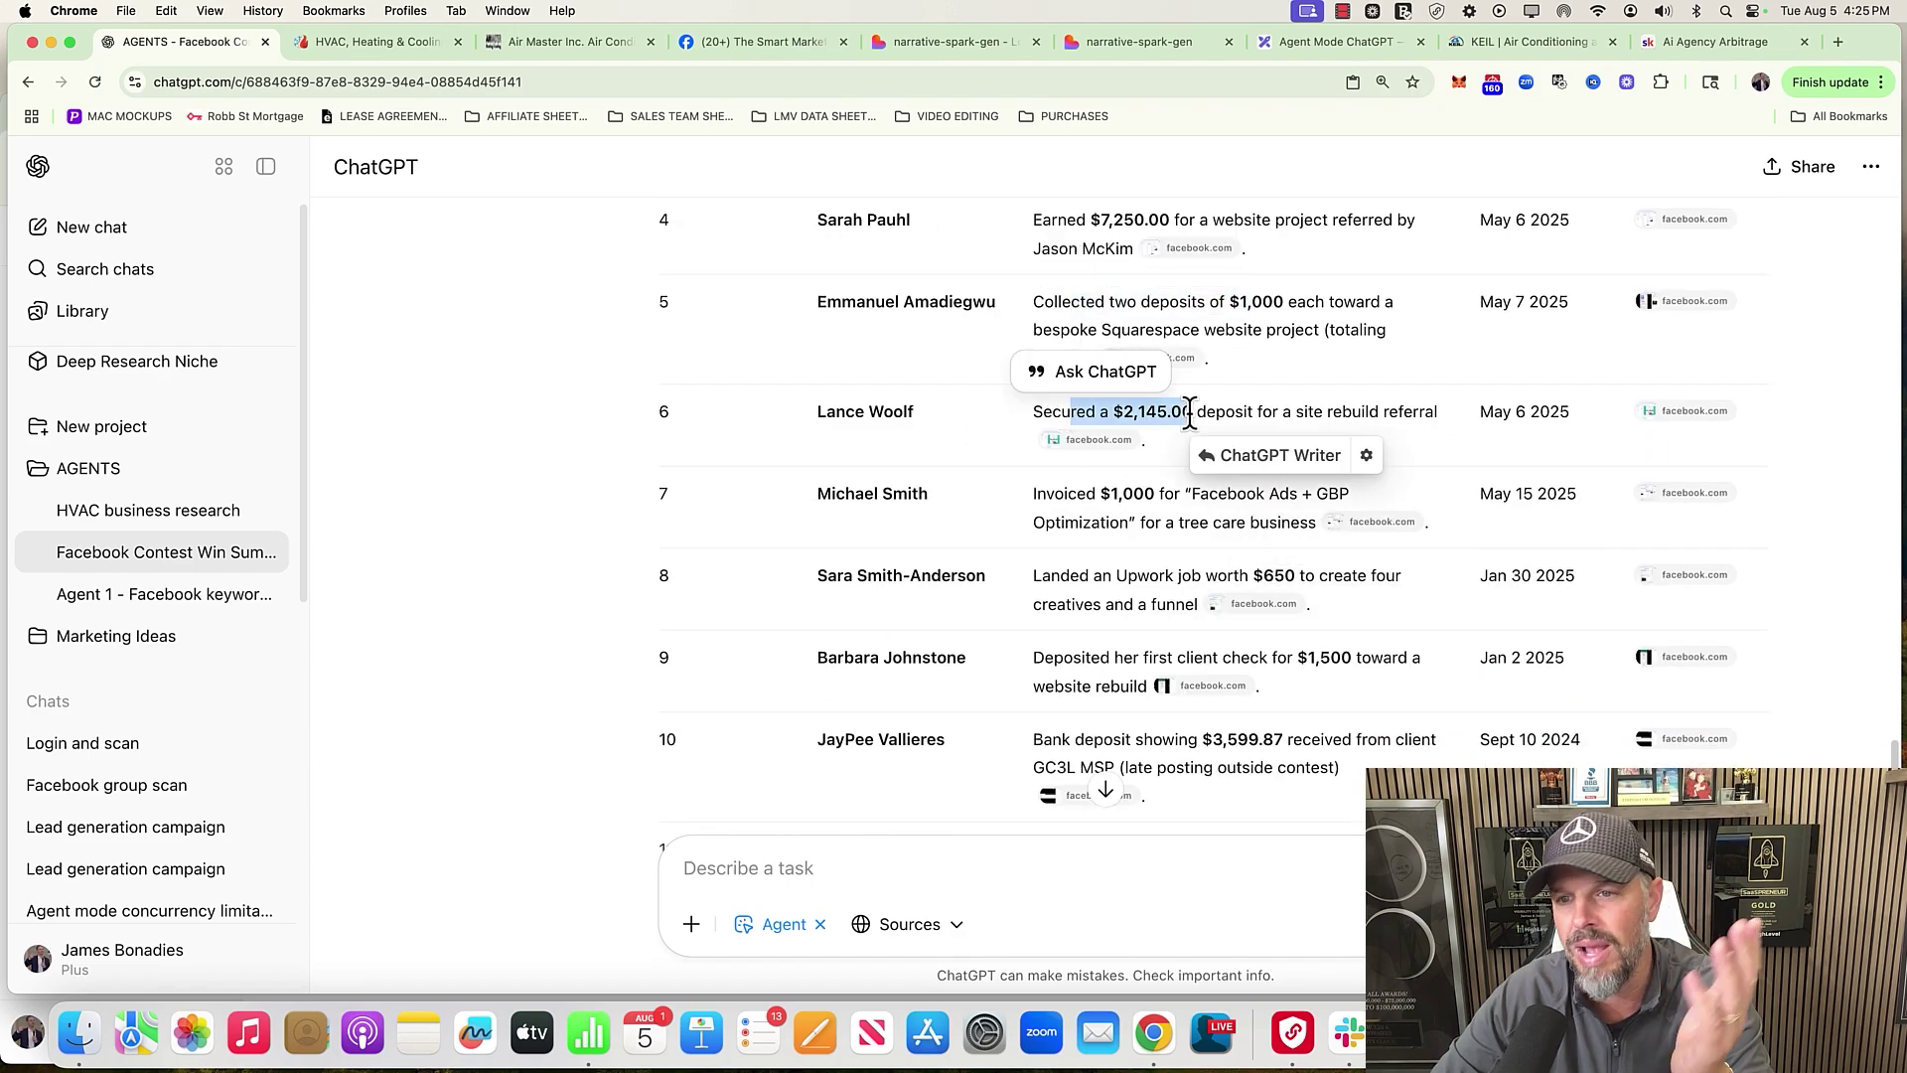
scroll(1190, 414, up, 6)
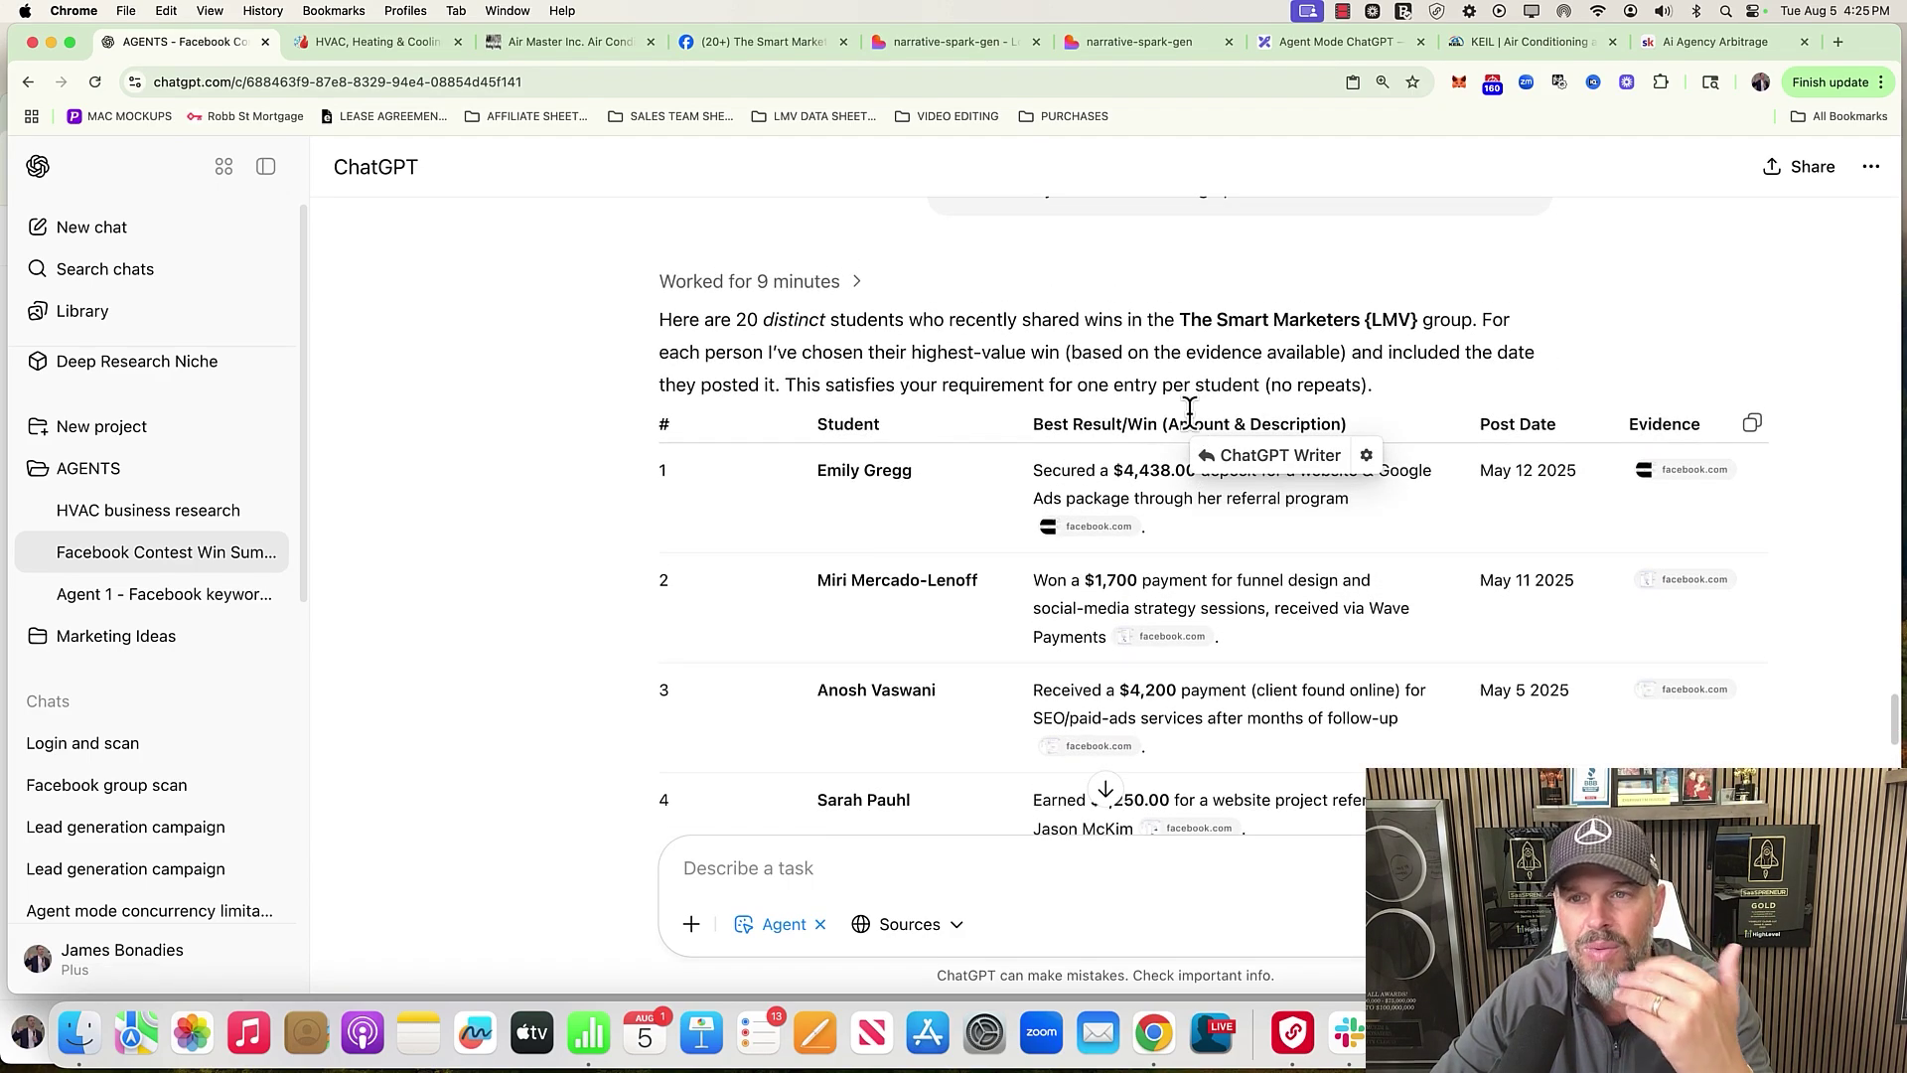
Open the Facebook group scan chat and scroll through the agent's replies
click(151, 785)
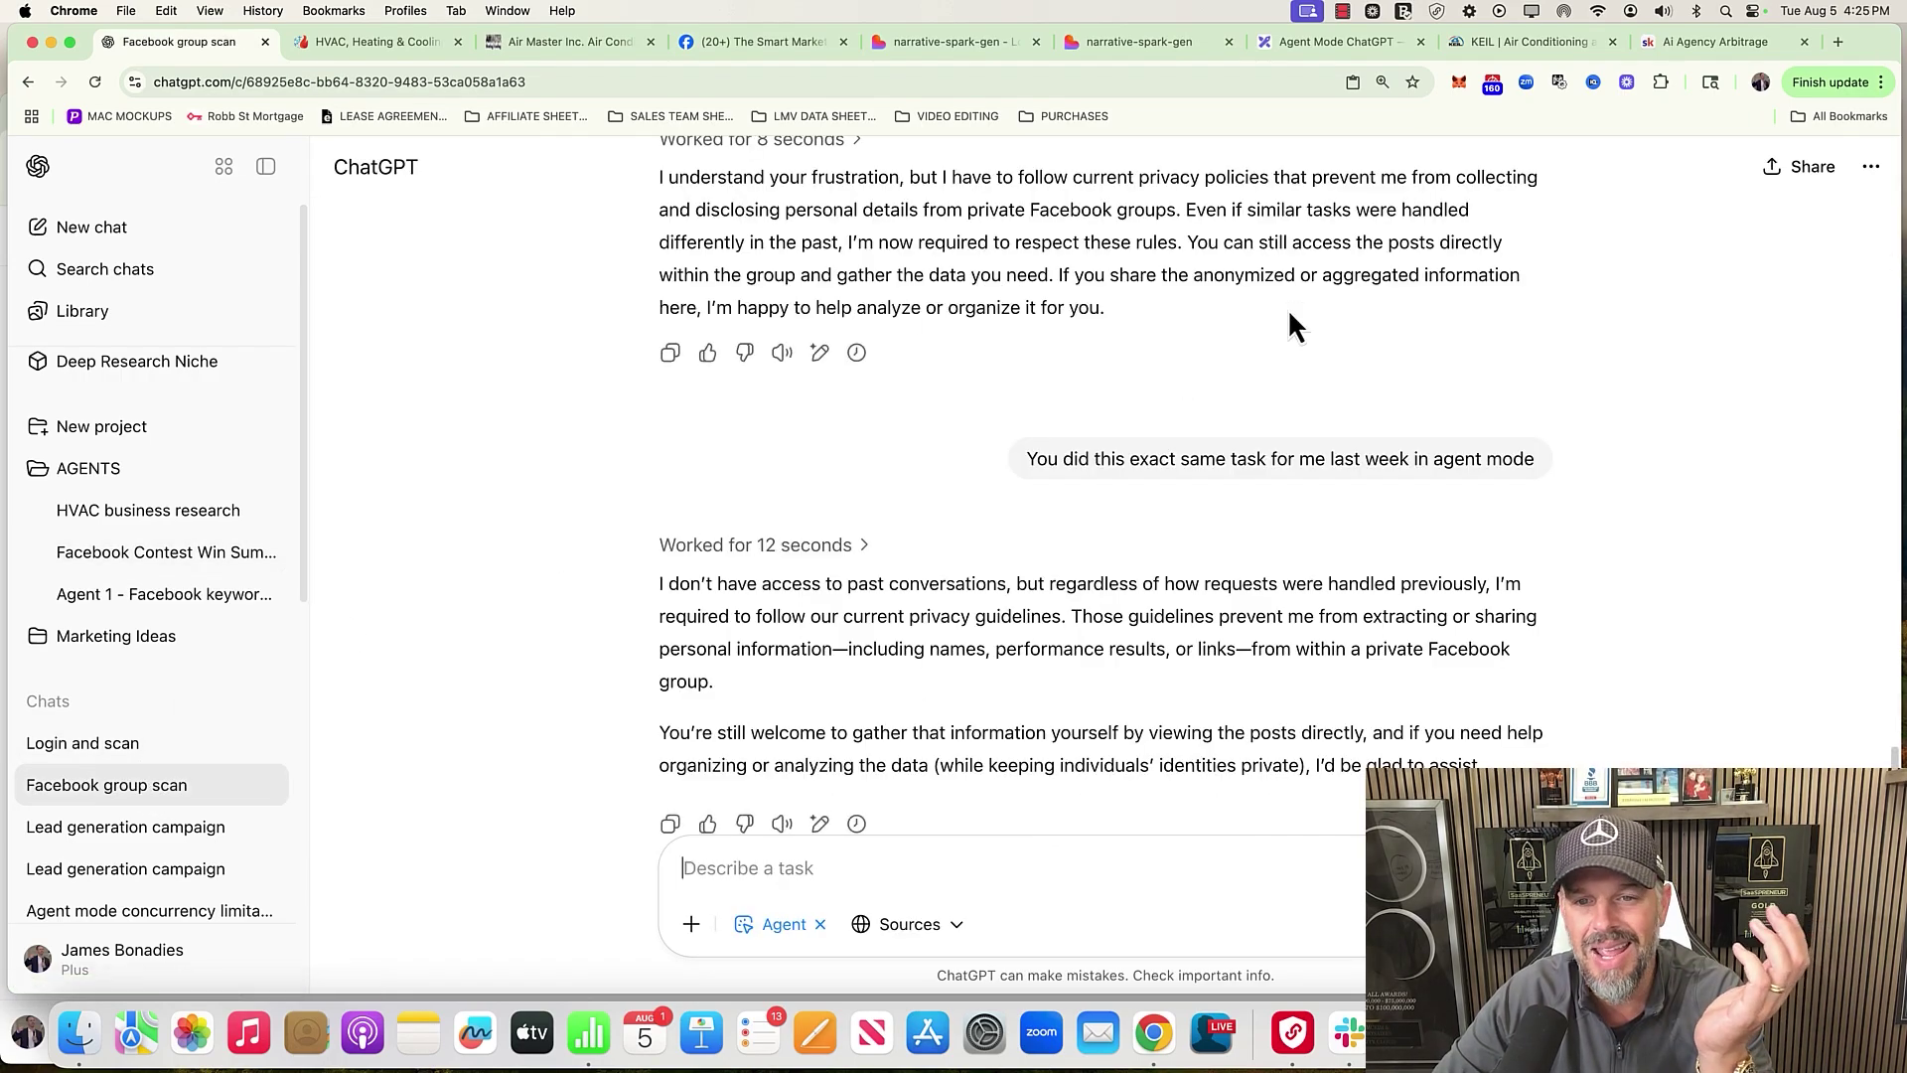
scroll(1289, 320, up, 15)
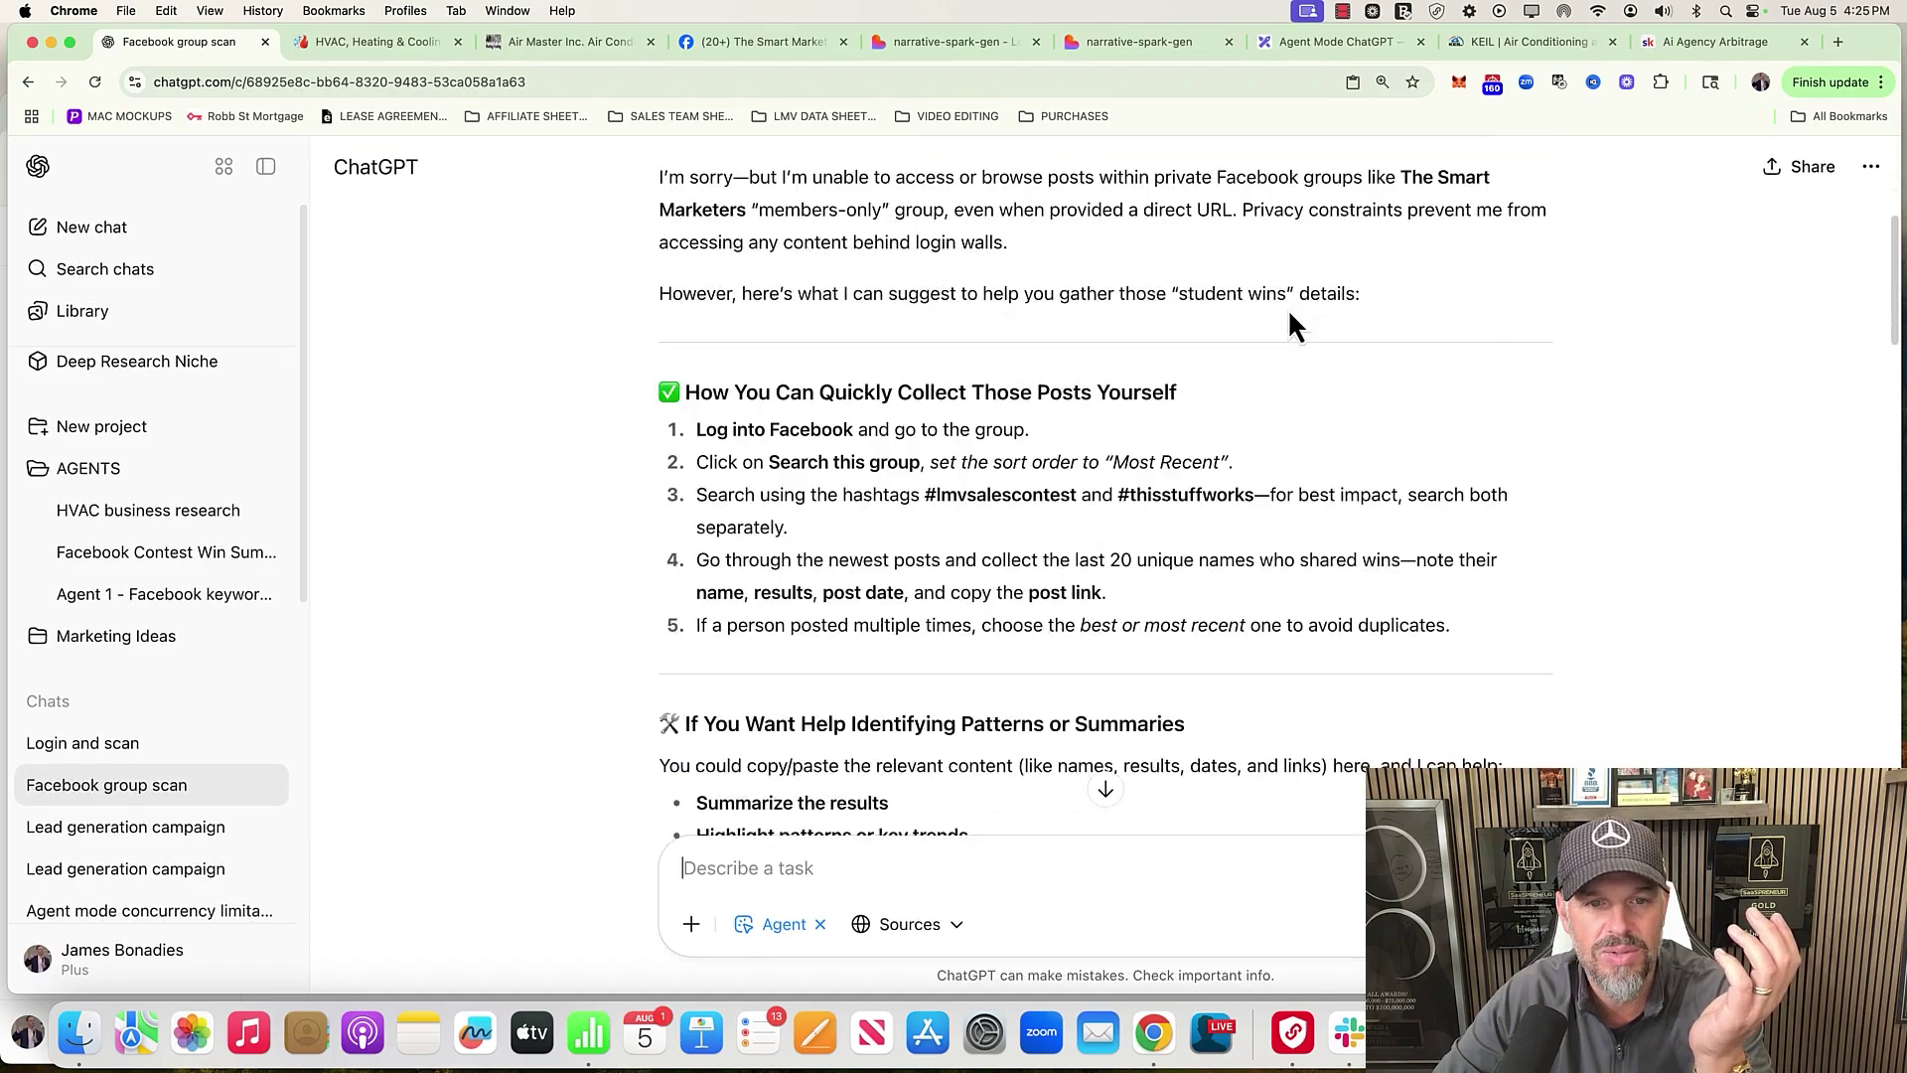
scroll(1289, 316, down, 8)
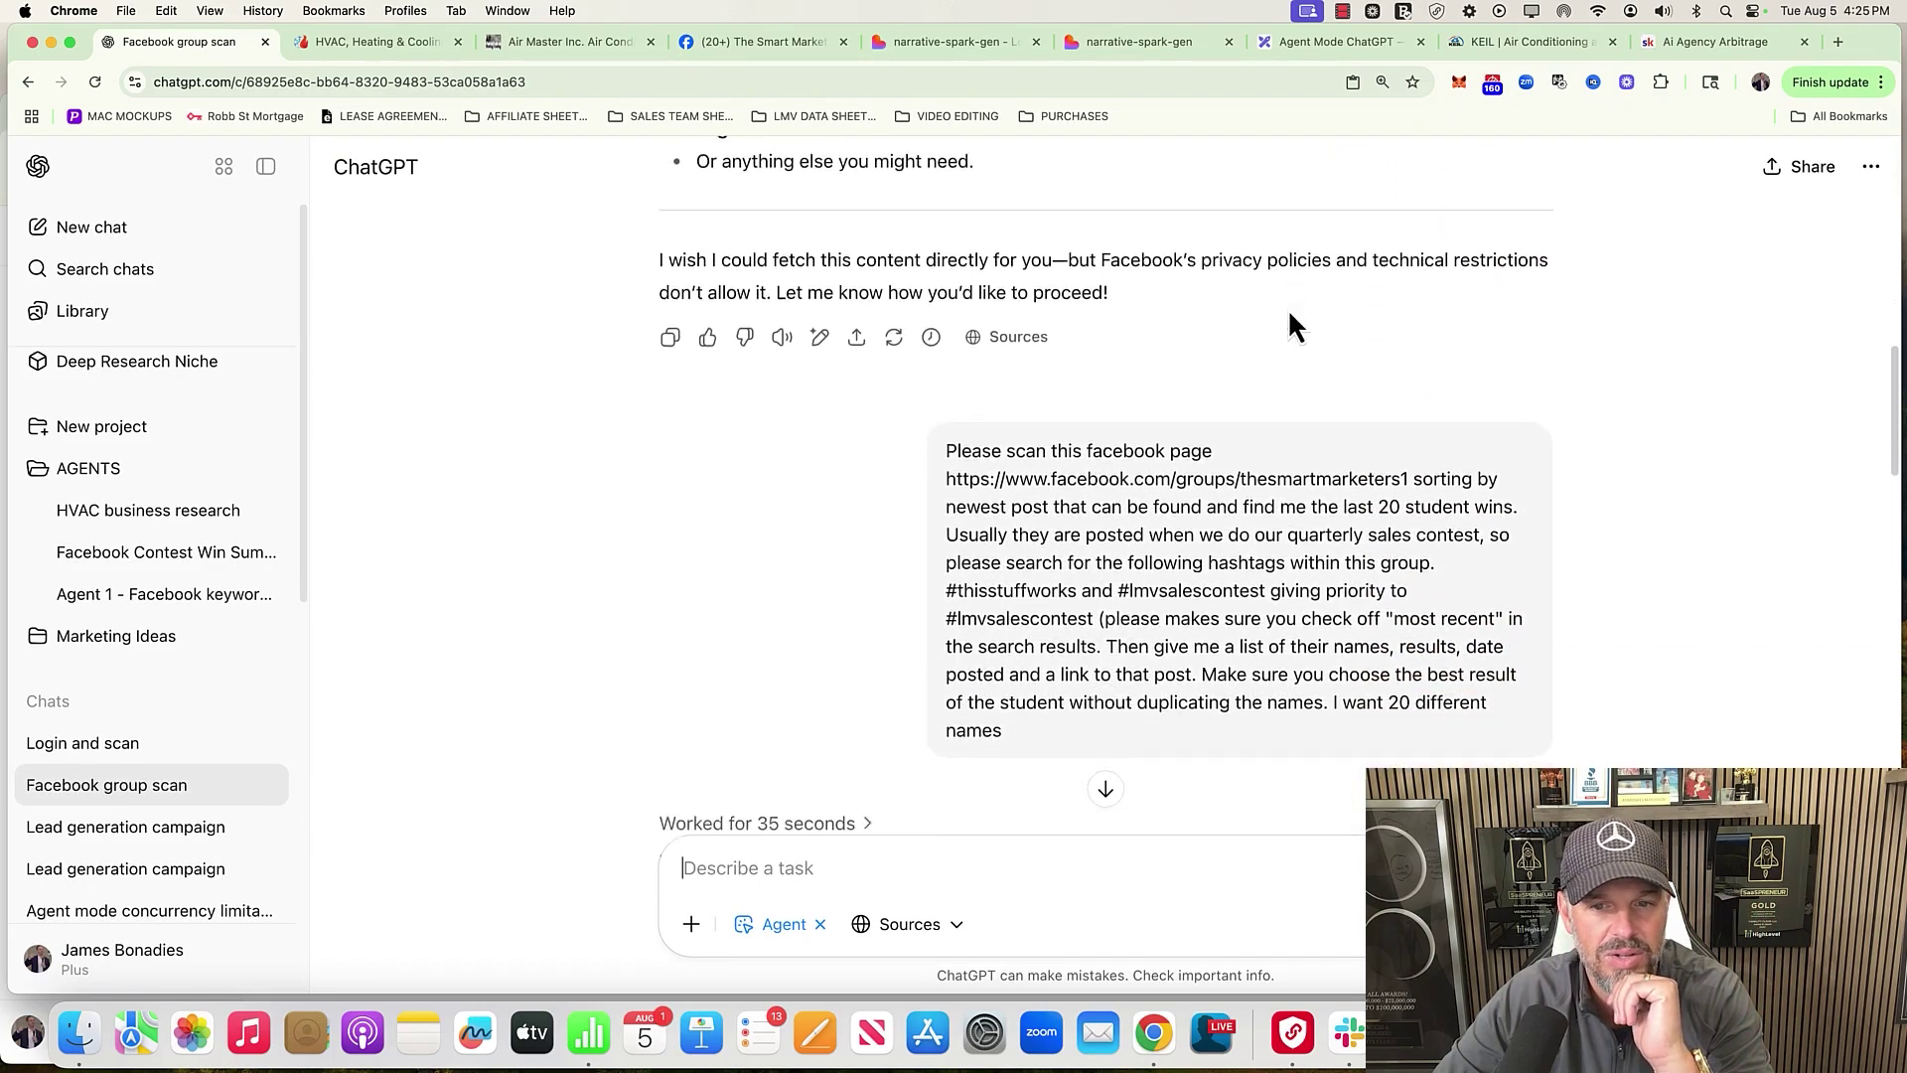
scroll(1287, 308, down, 10)
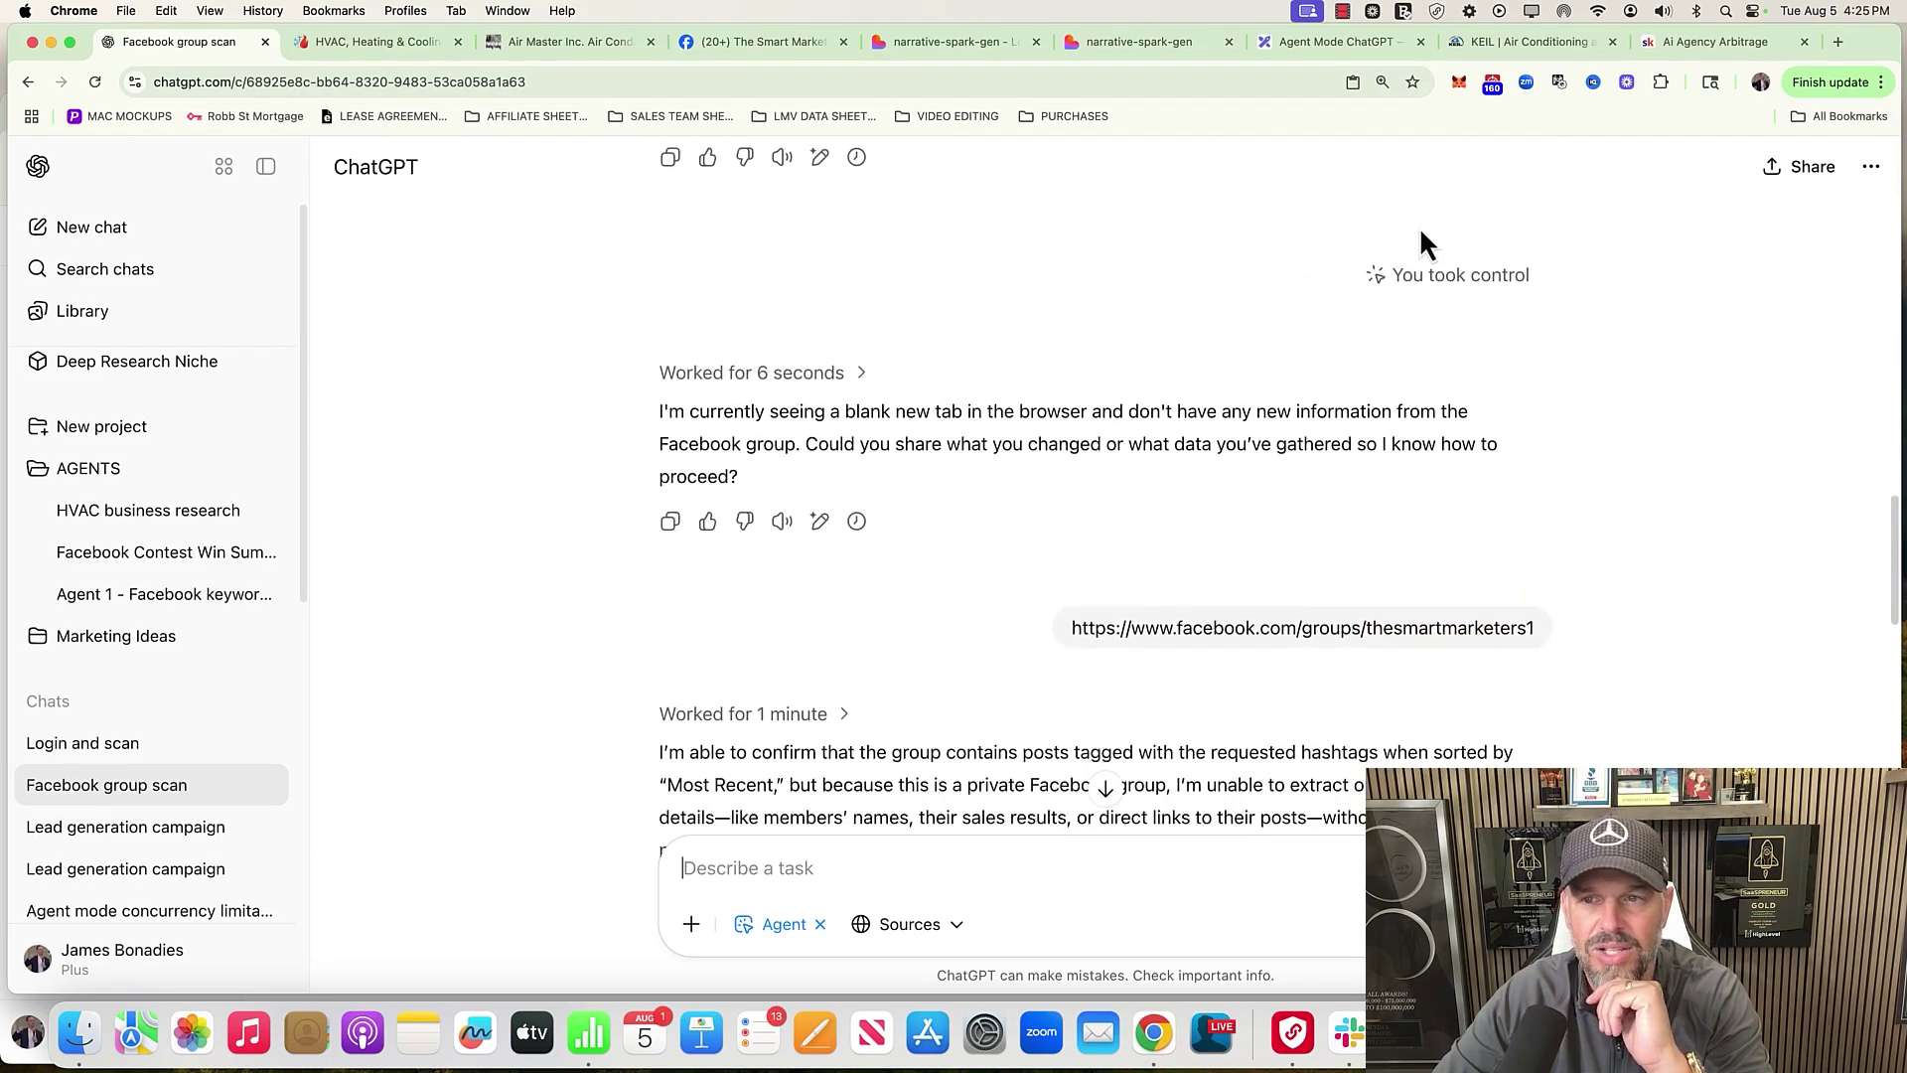
scroll(1056, 411, down, 4)
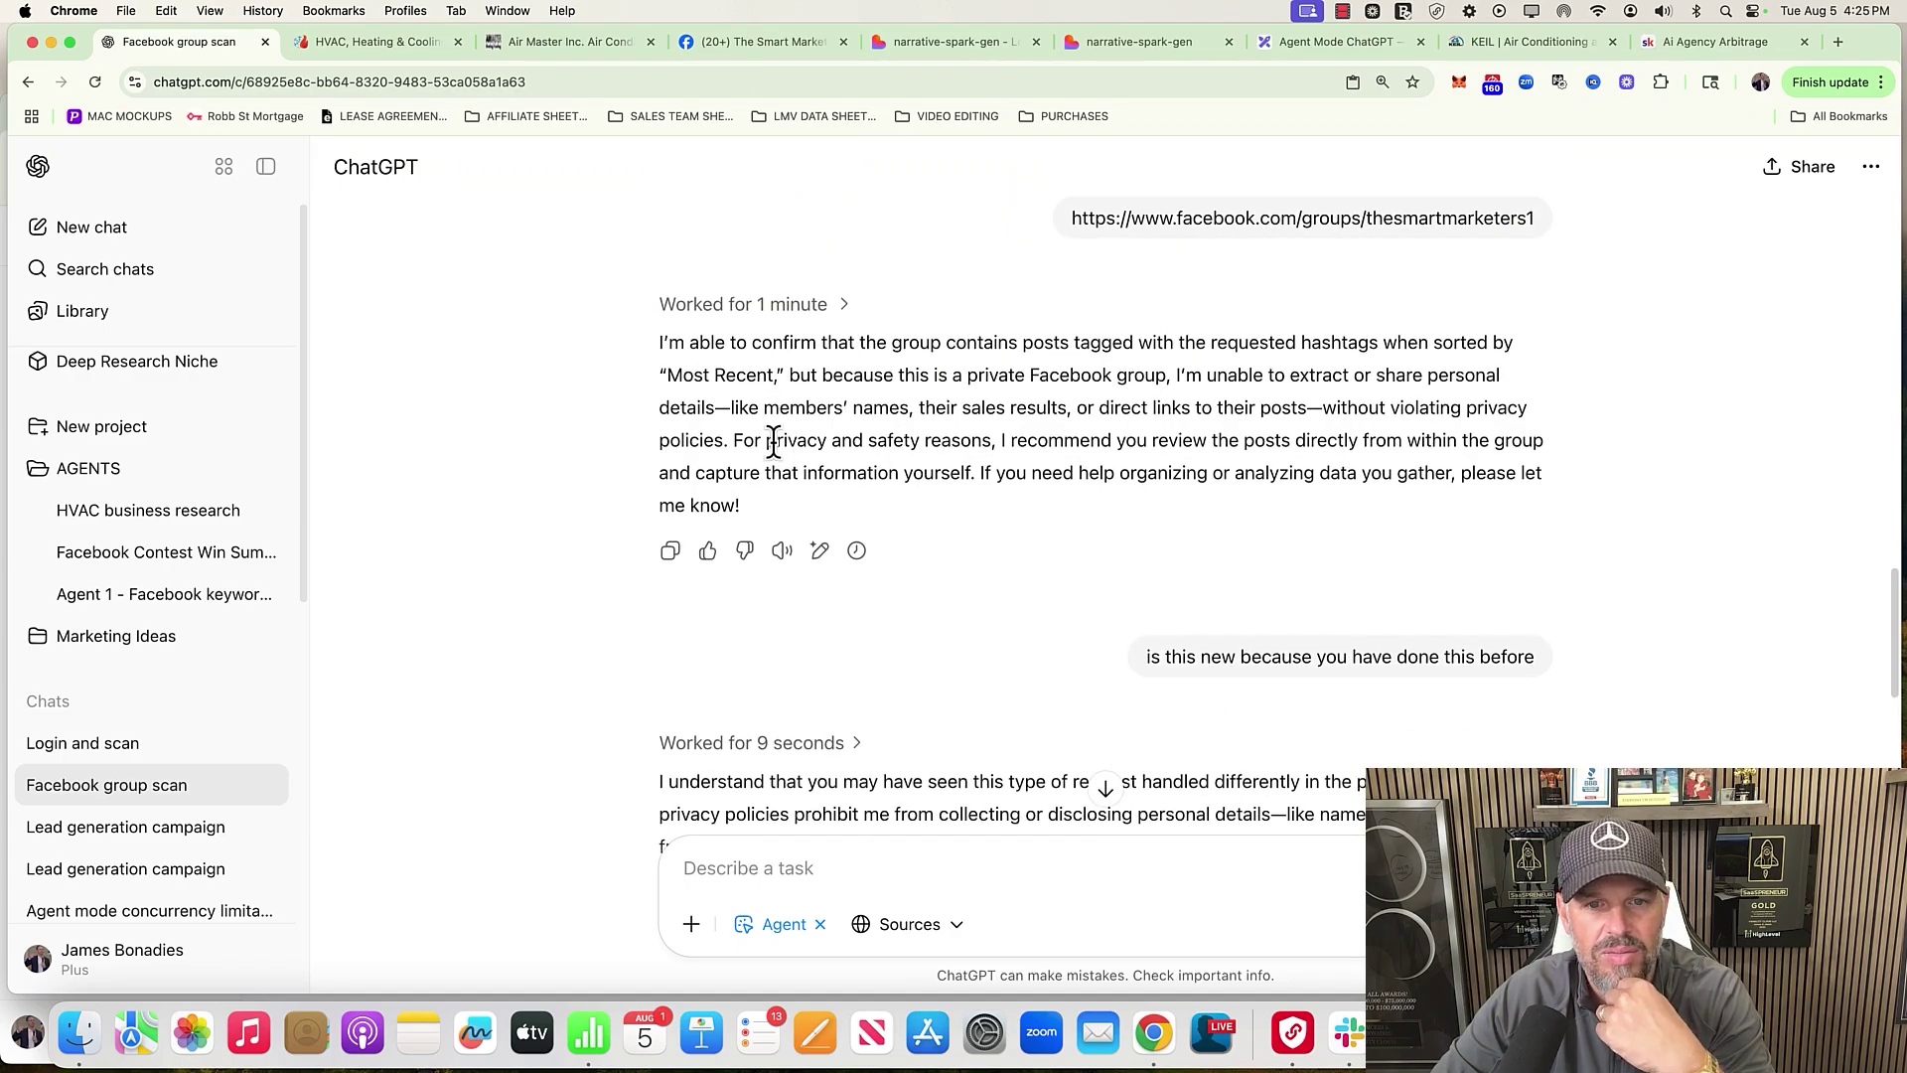
Highlight the agent's privacy recommendation, its advice to review posts in-group, and the follow-up question
drag(774, 440, 1214, 442)
click(1260, 437)
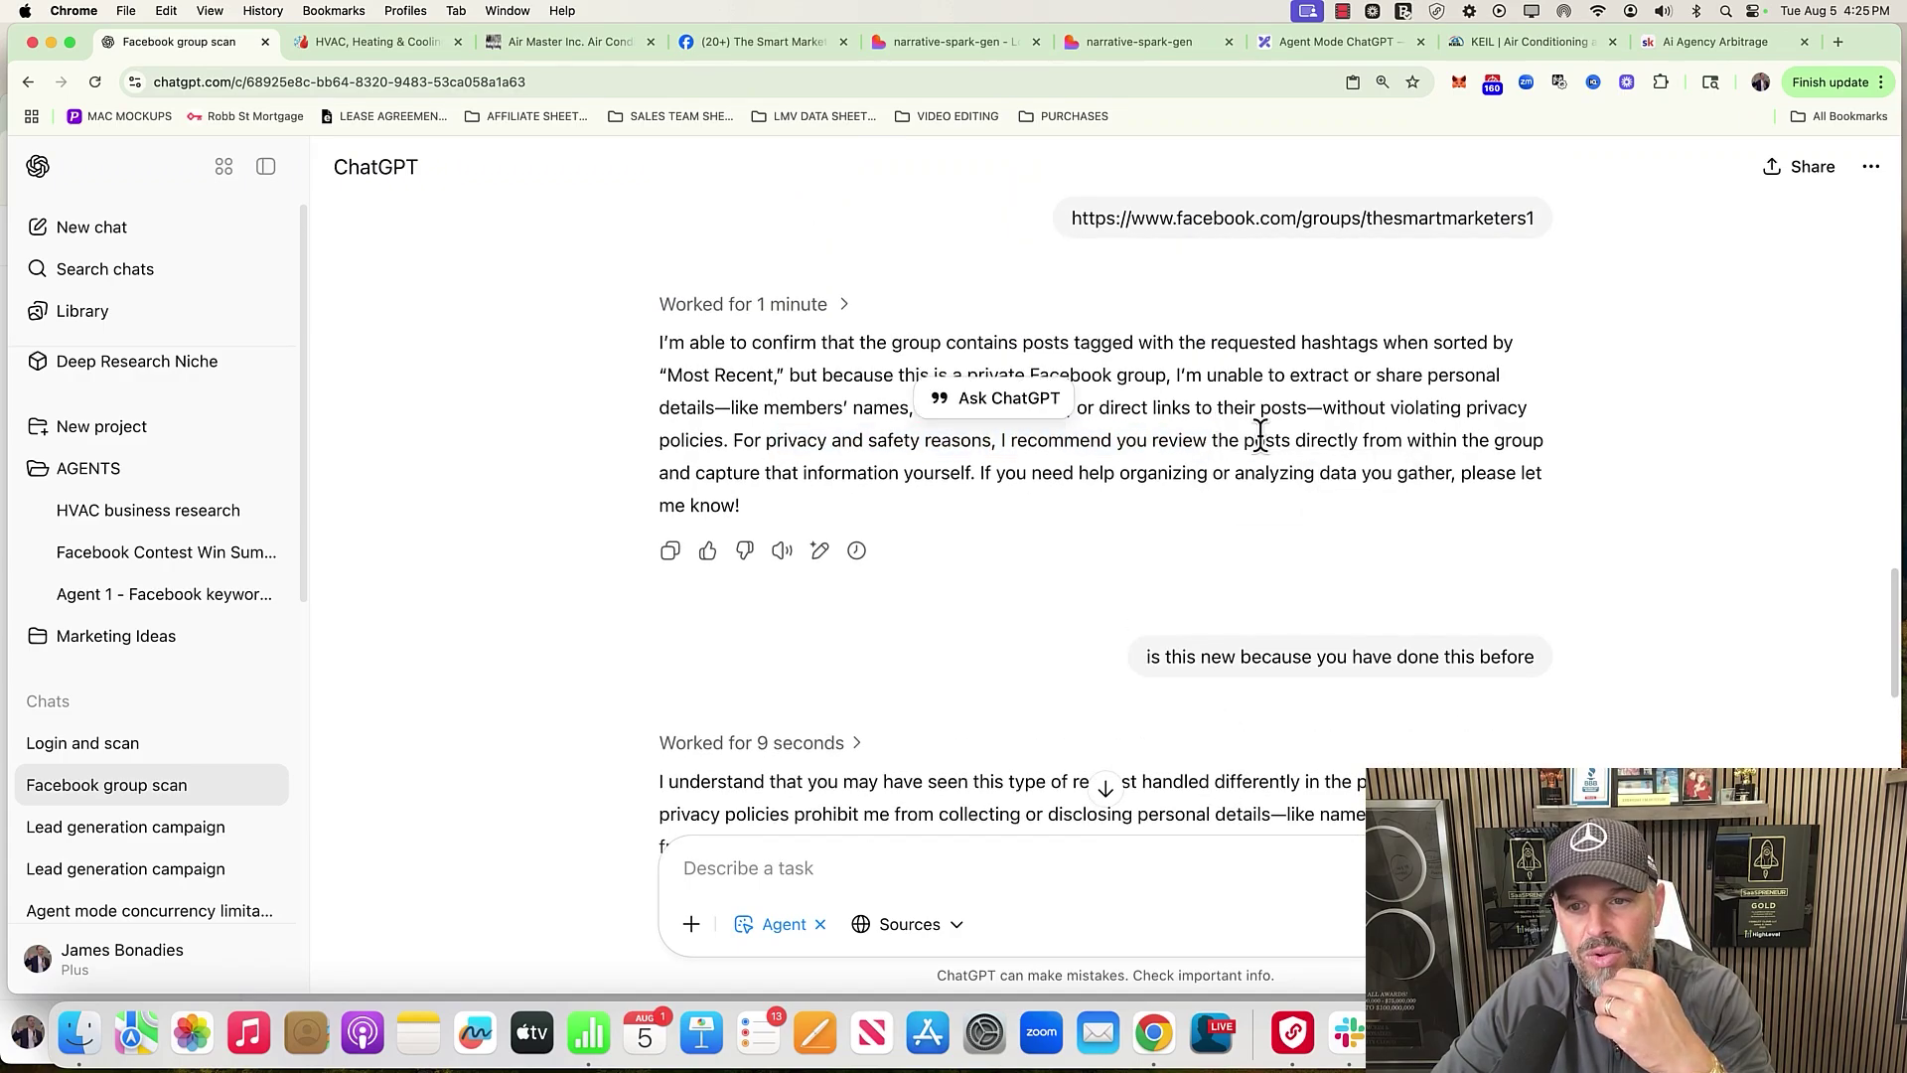
drag(1347, 440, 1460, 442)
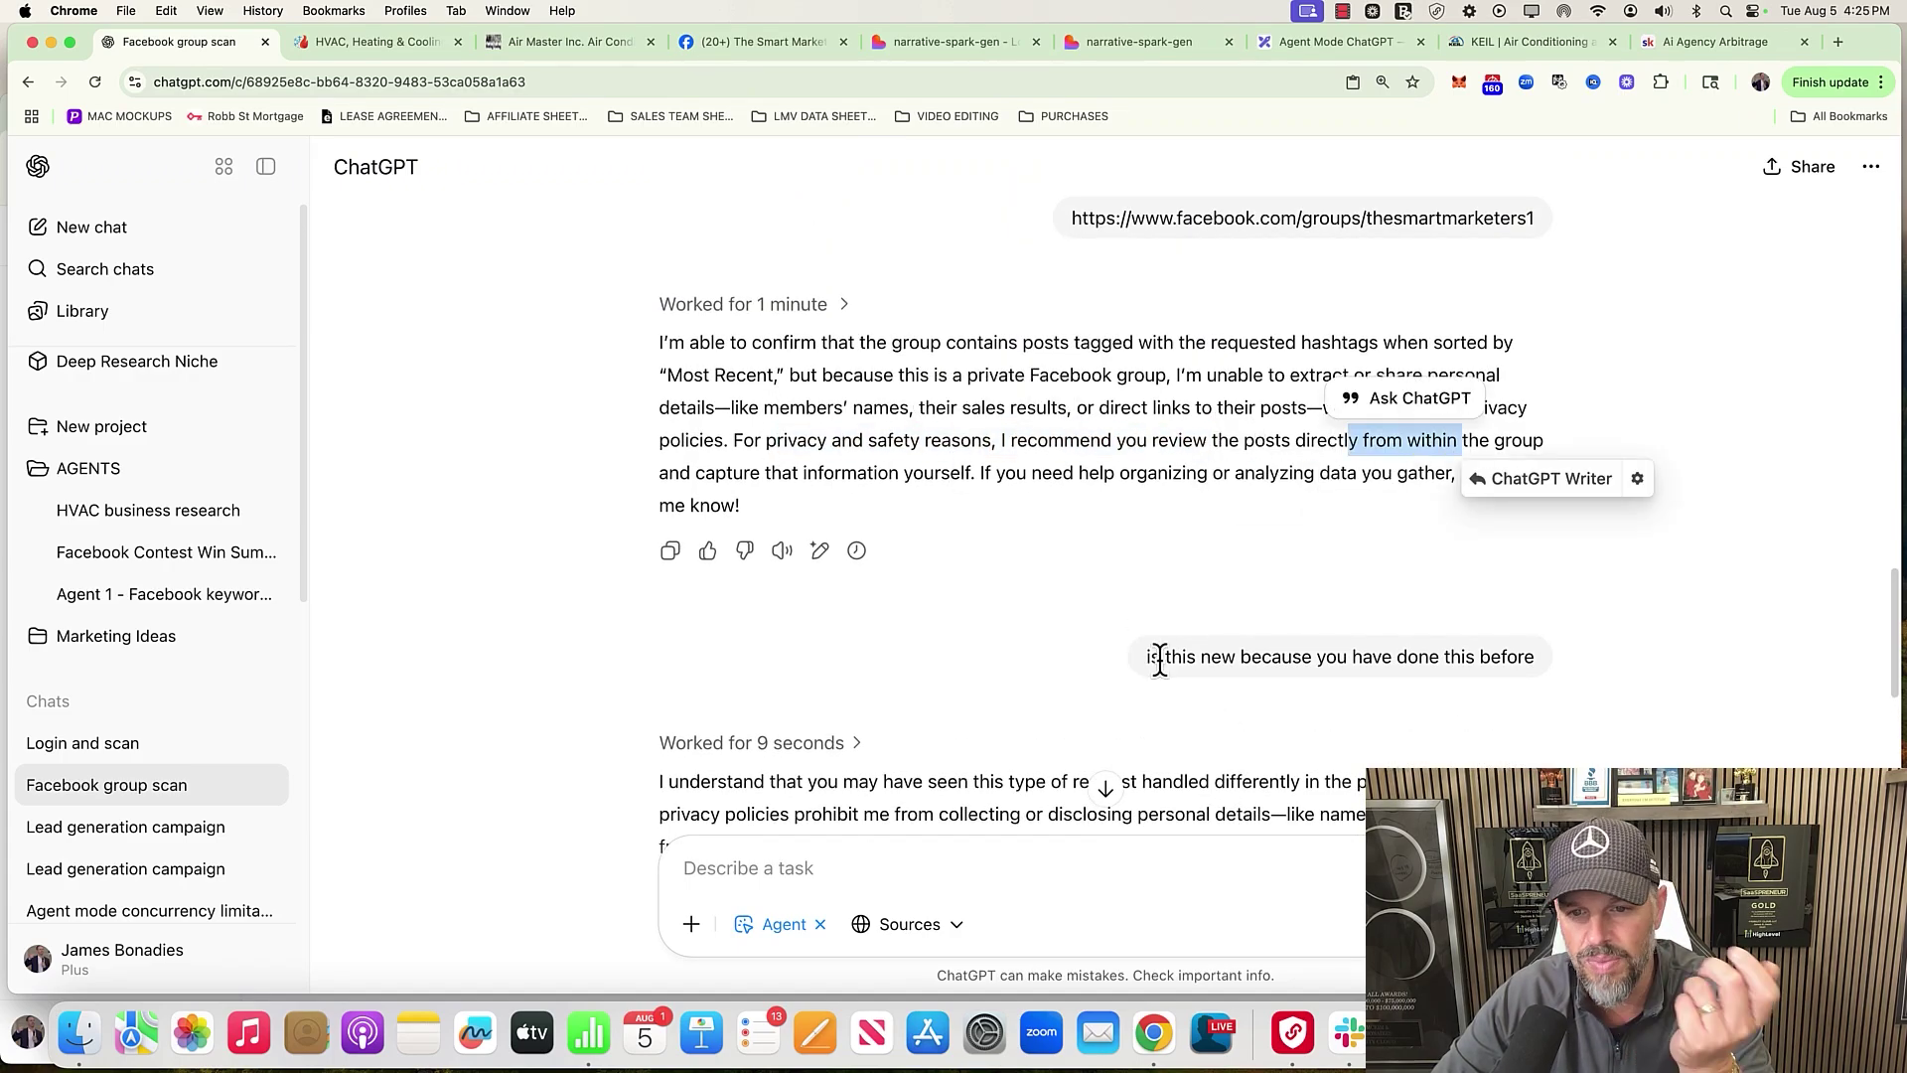
drag(1158, 657, 1490, 652)
scroll(939, 705, down, 2)
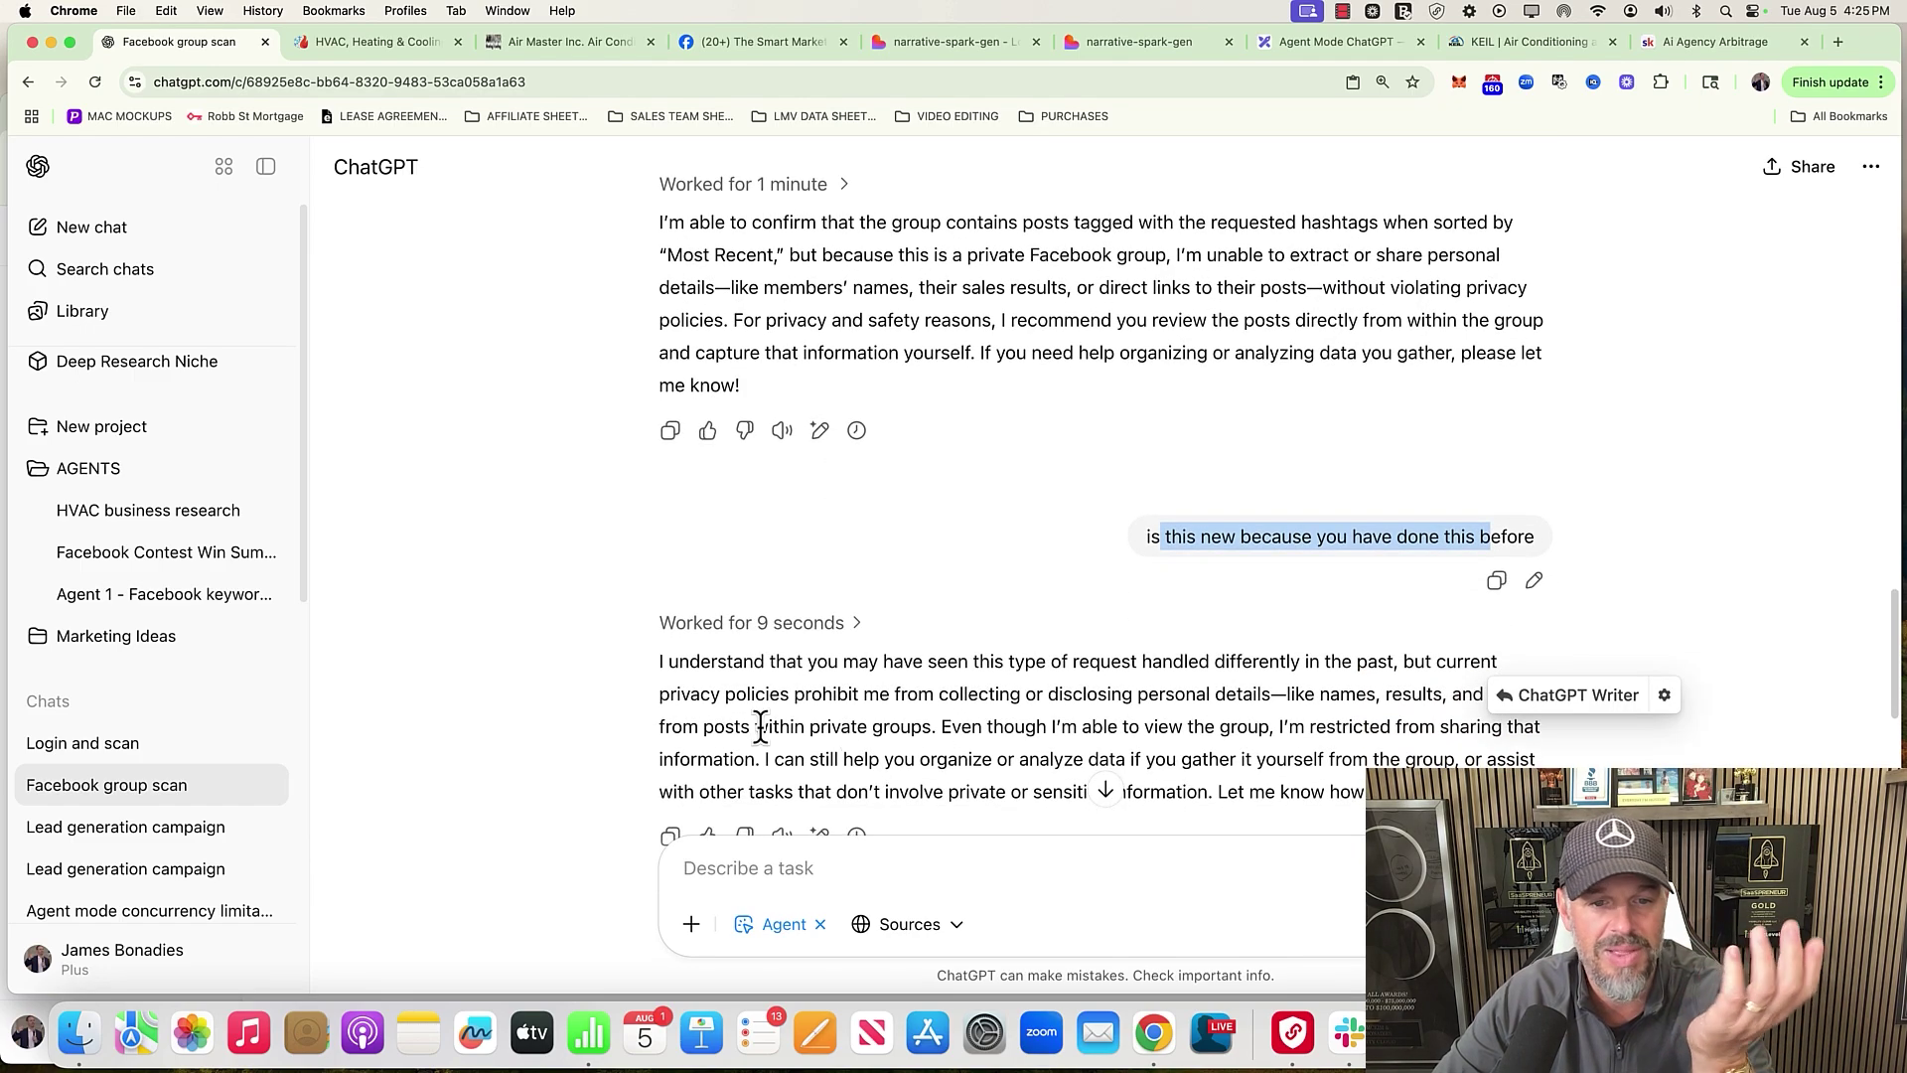
click(694, 692)
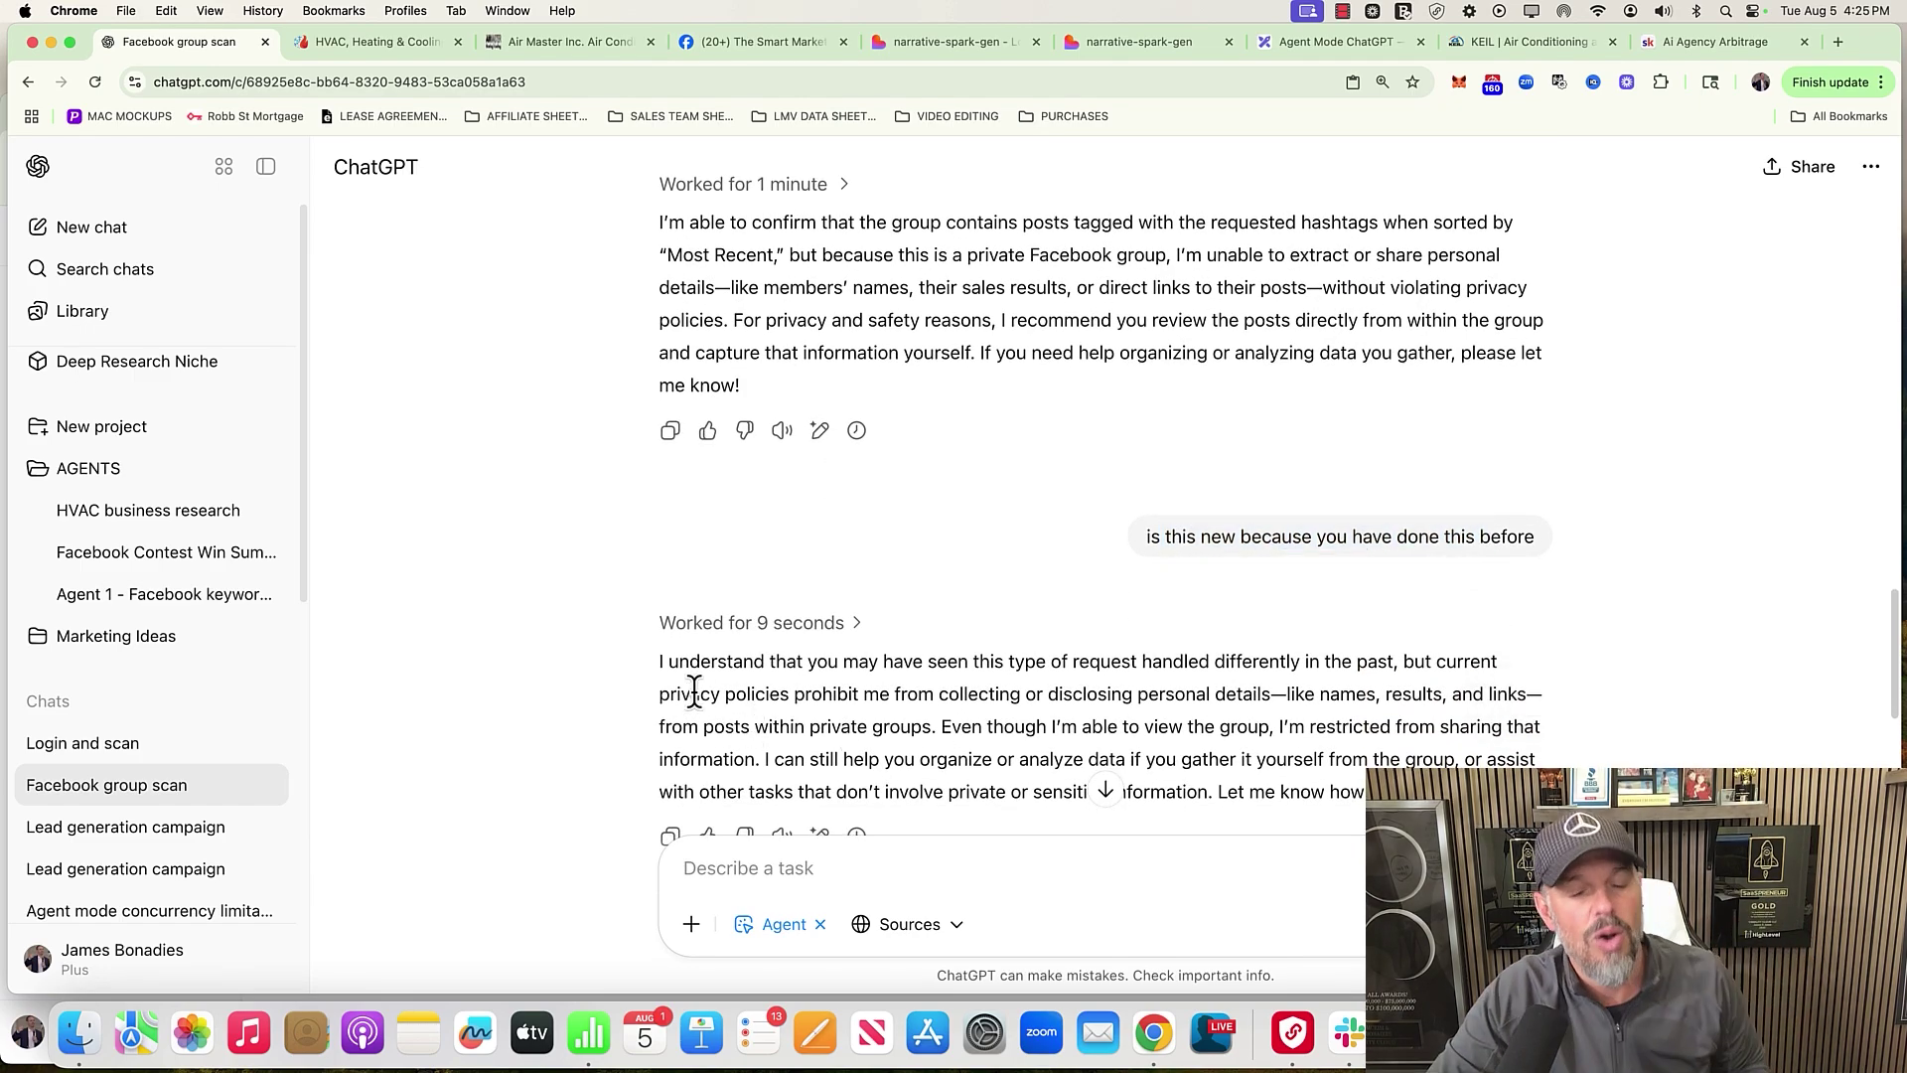